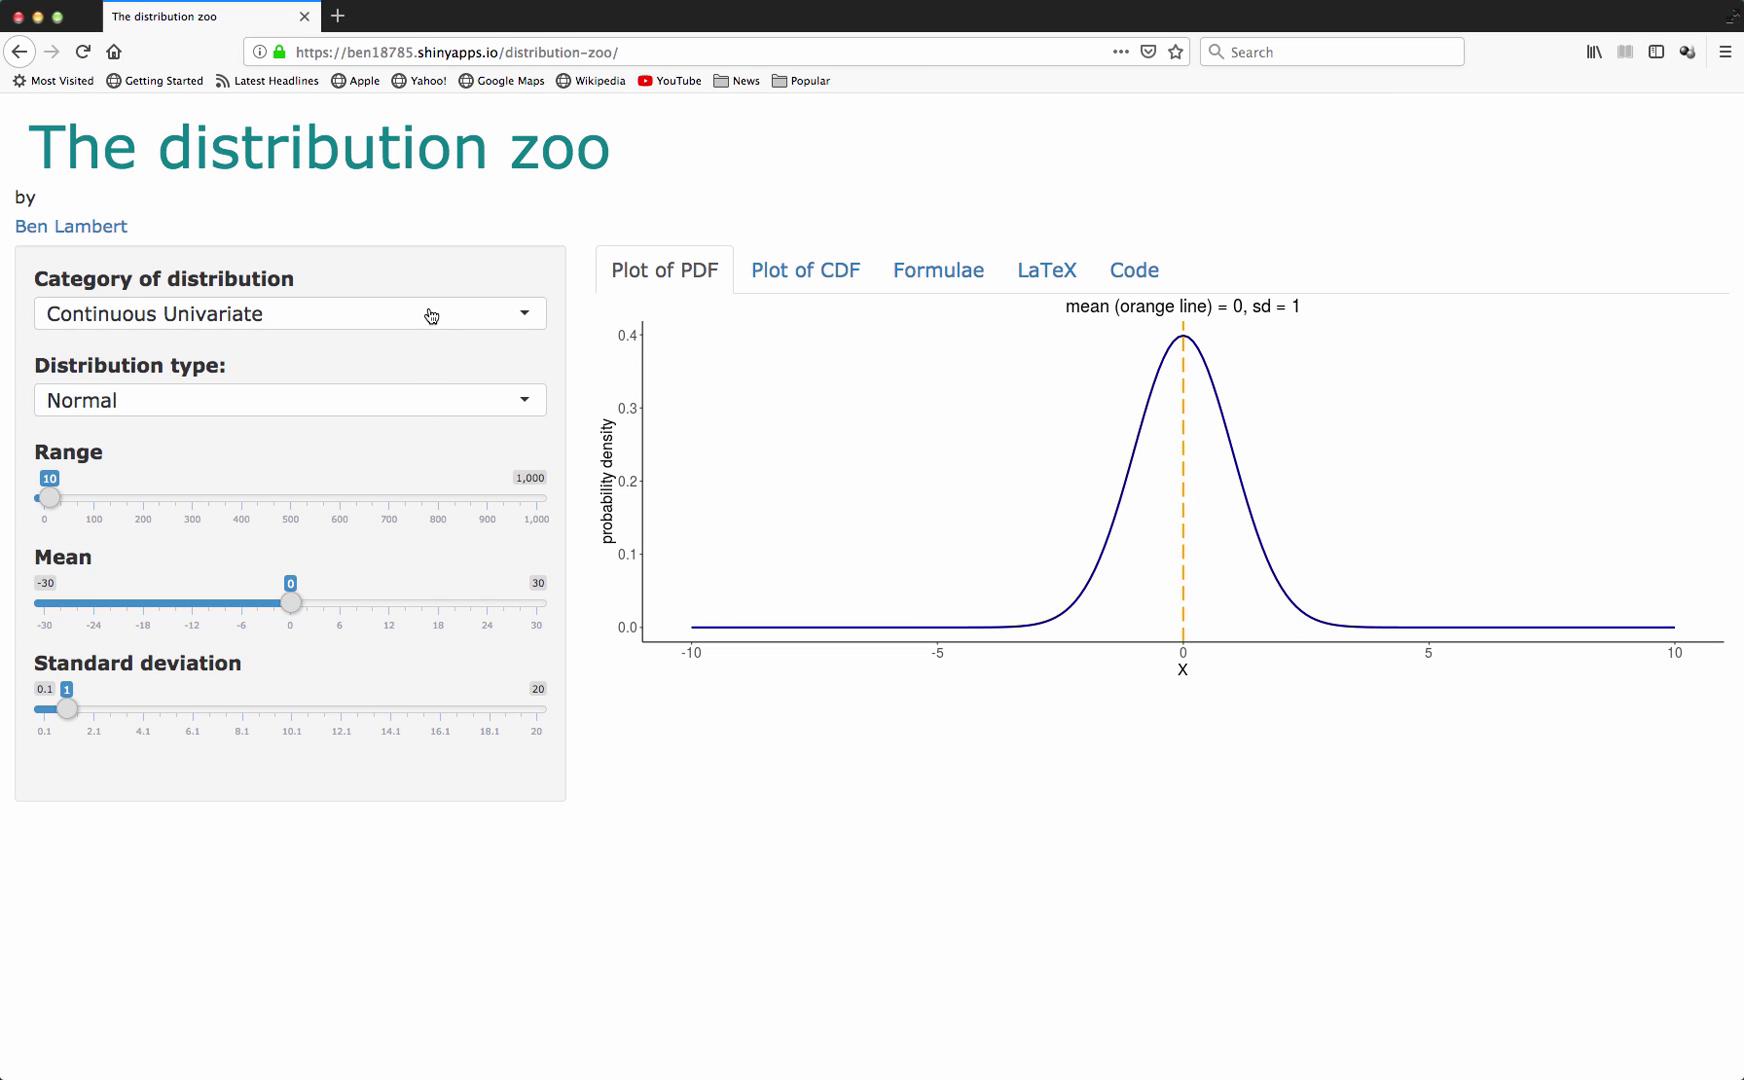
# Browse the continuous distribution types and keep Normal selected
pyautogui.click(360, 414)
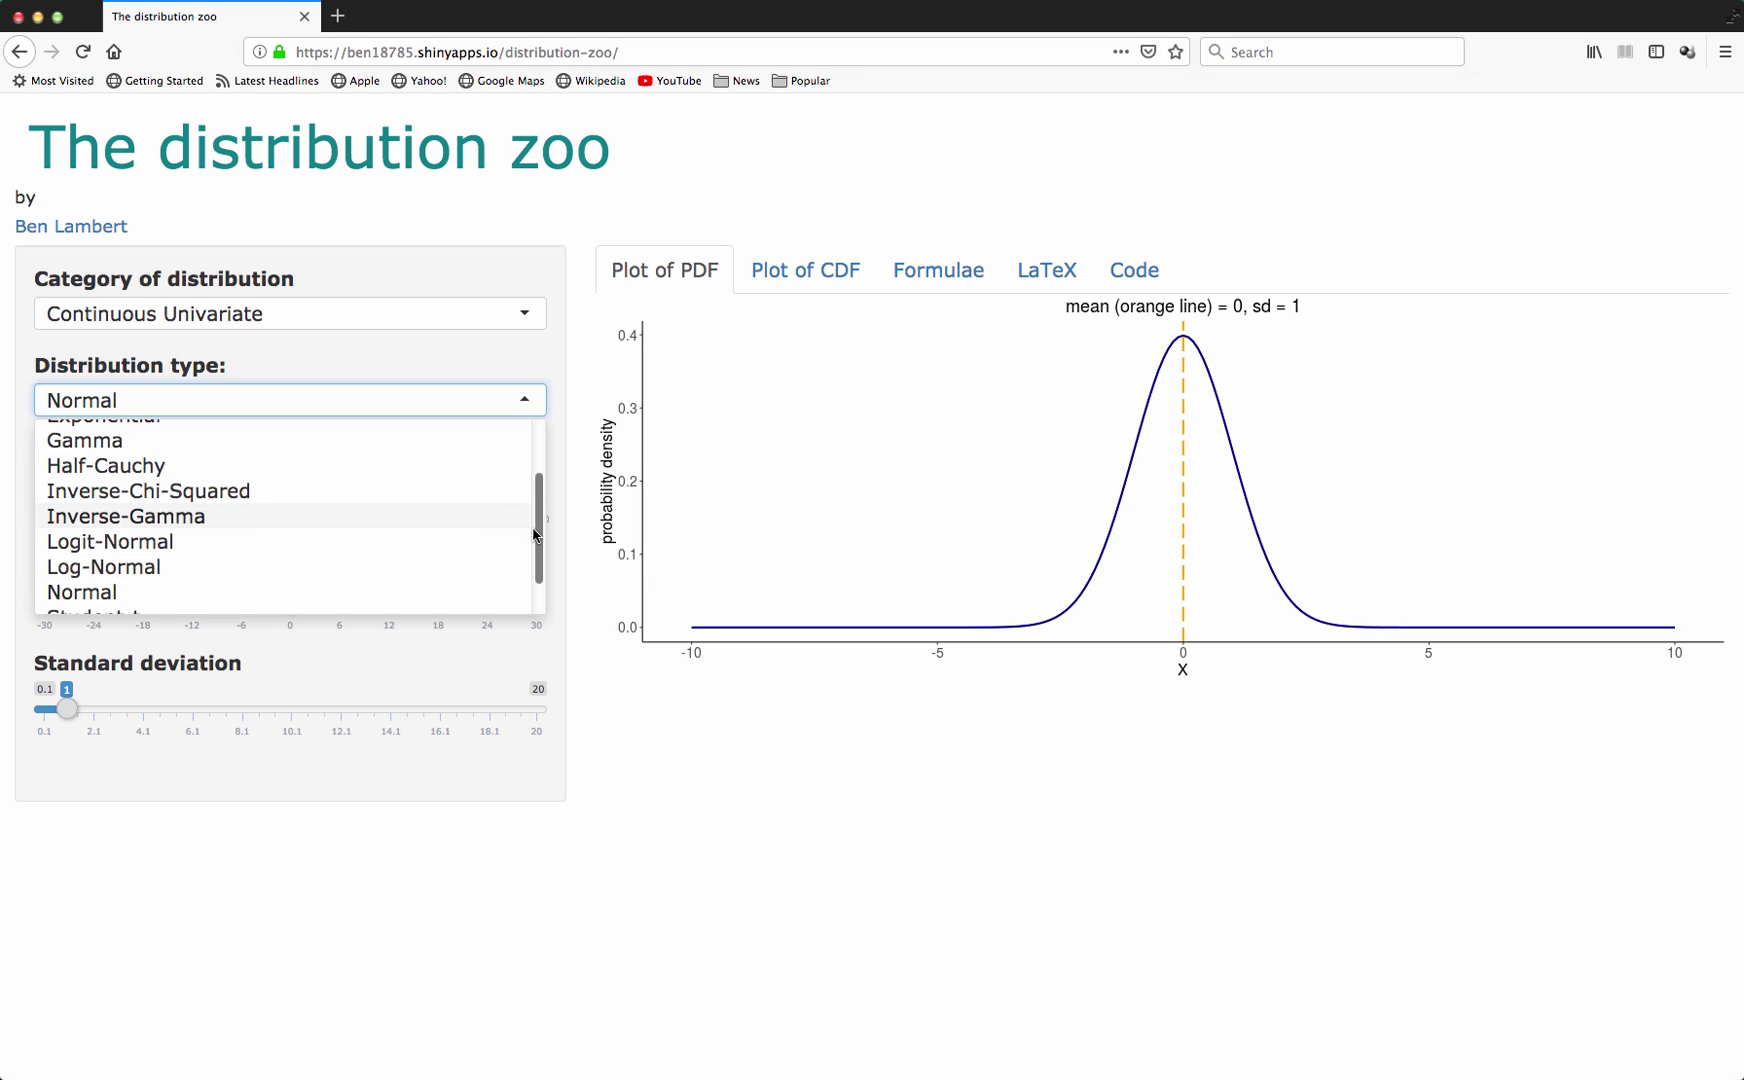
pyautogui.moveTo(539, 510); pyautogui.dragTo(552, 455)
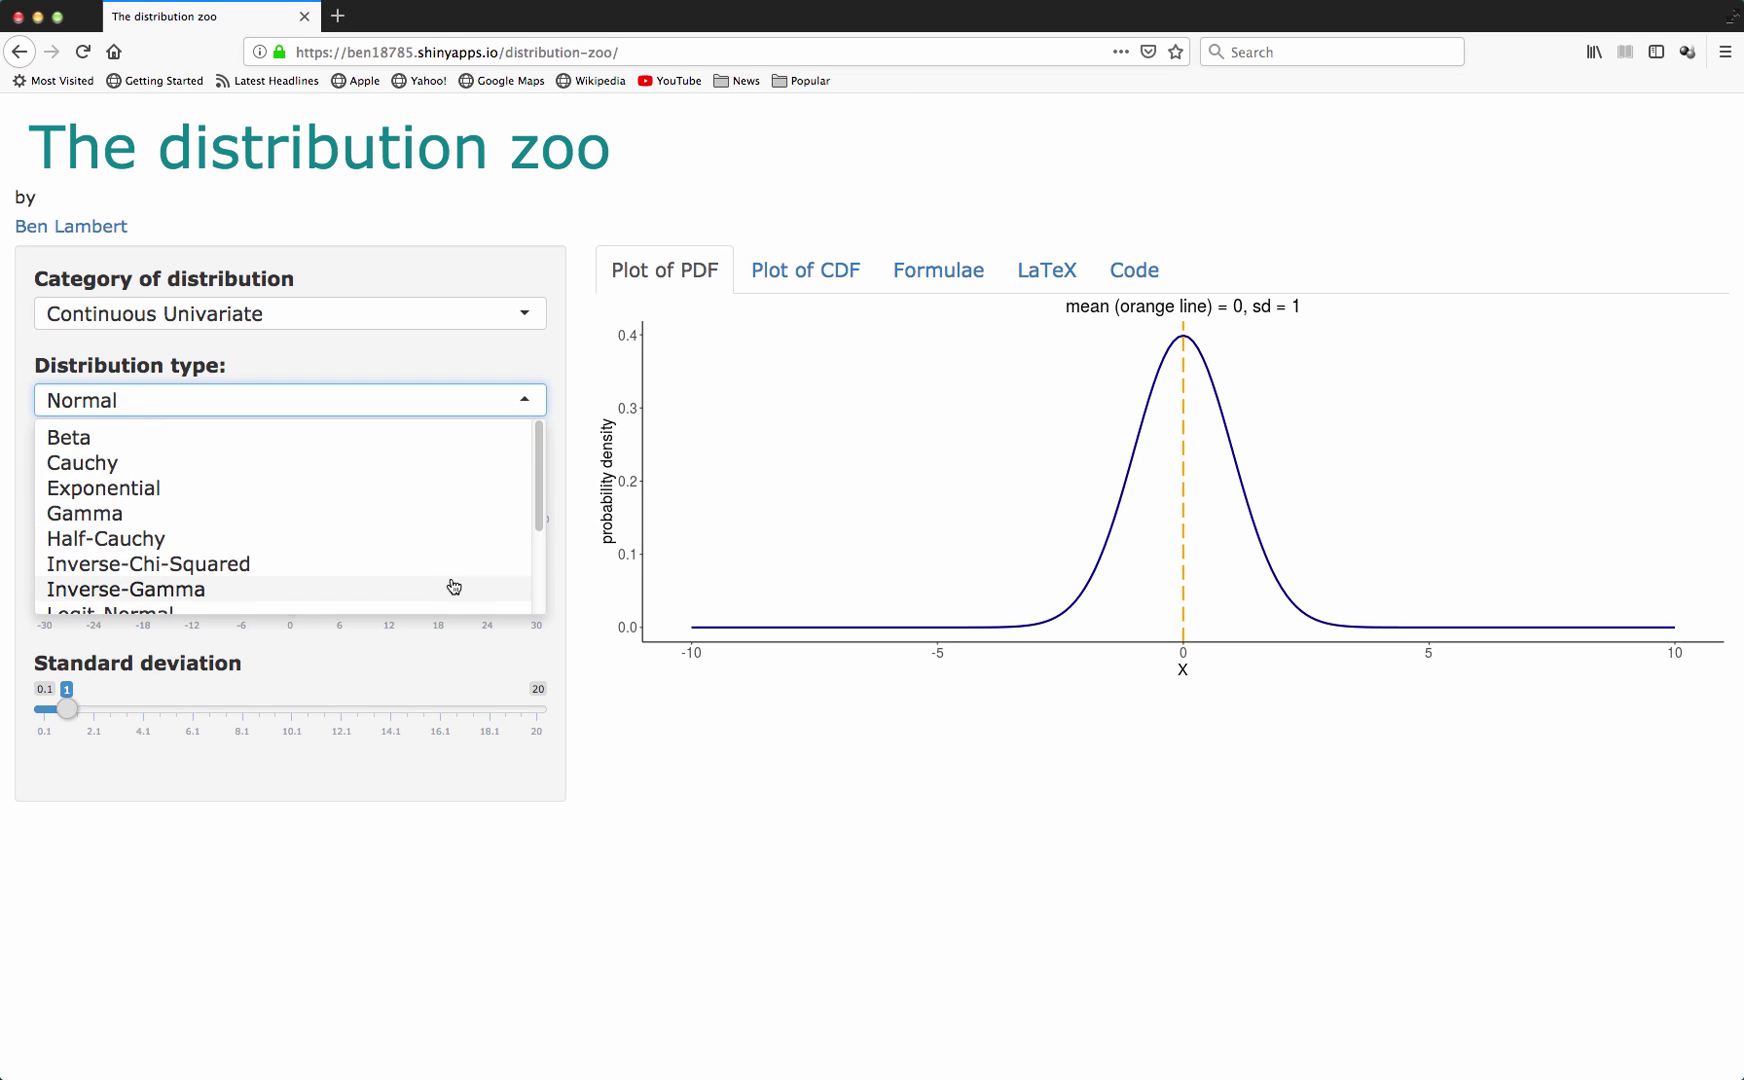
pyautogui.click(600, 690)
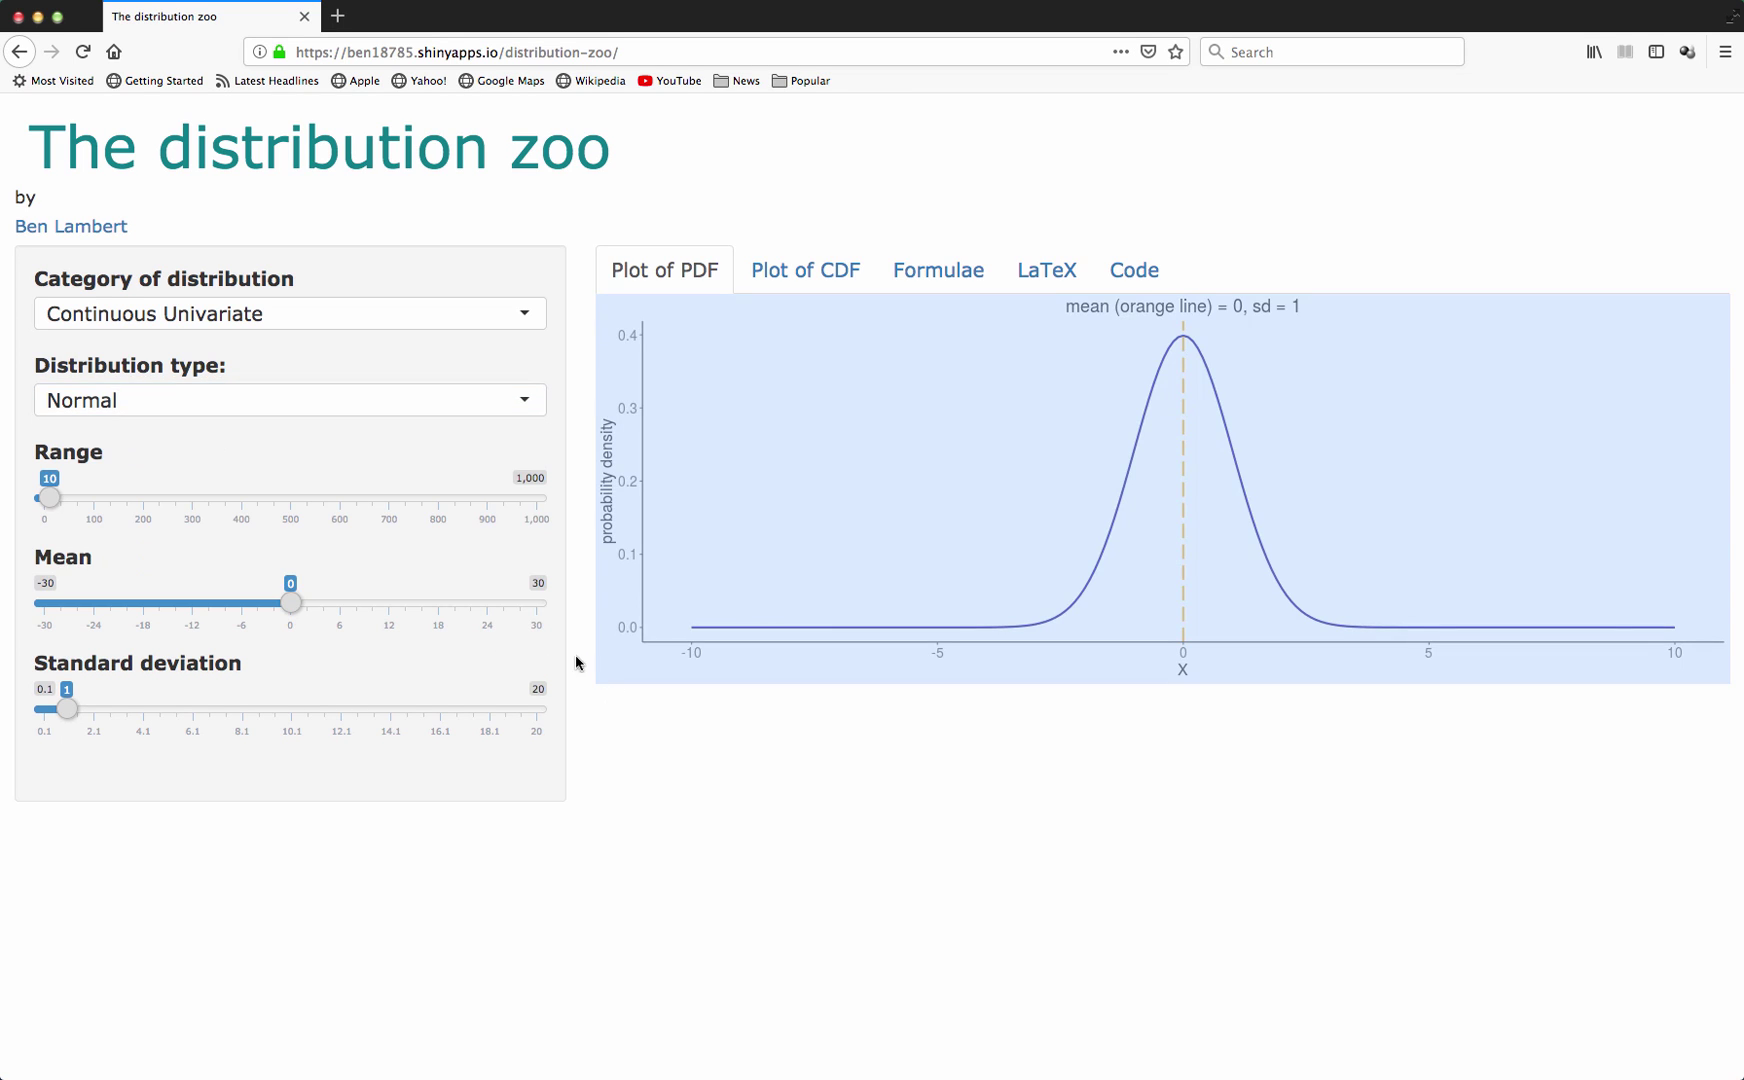
# Look through the Discrete Univariate types, then switch the category to Multivariate to show the Dirichlet
pyautogui.click(398, 320)
pyautogui.click(380, 385)
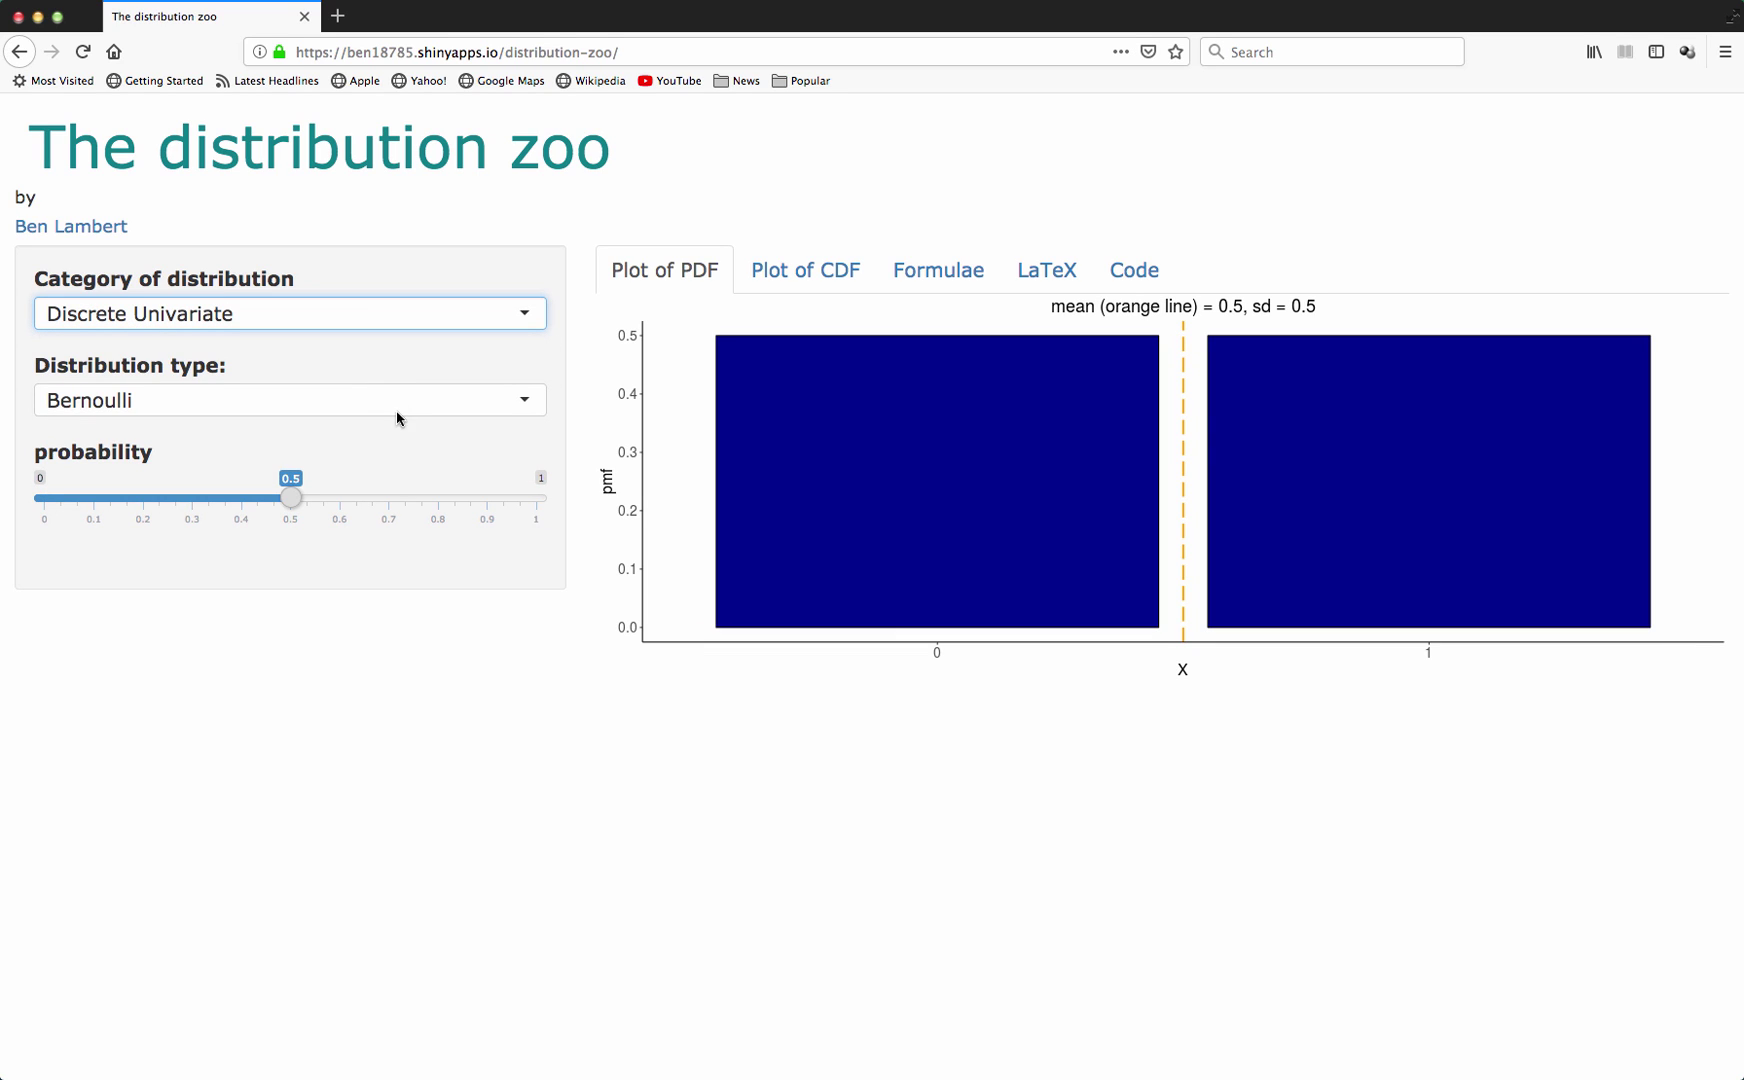
pyautogui.click(405, 399)
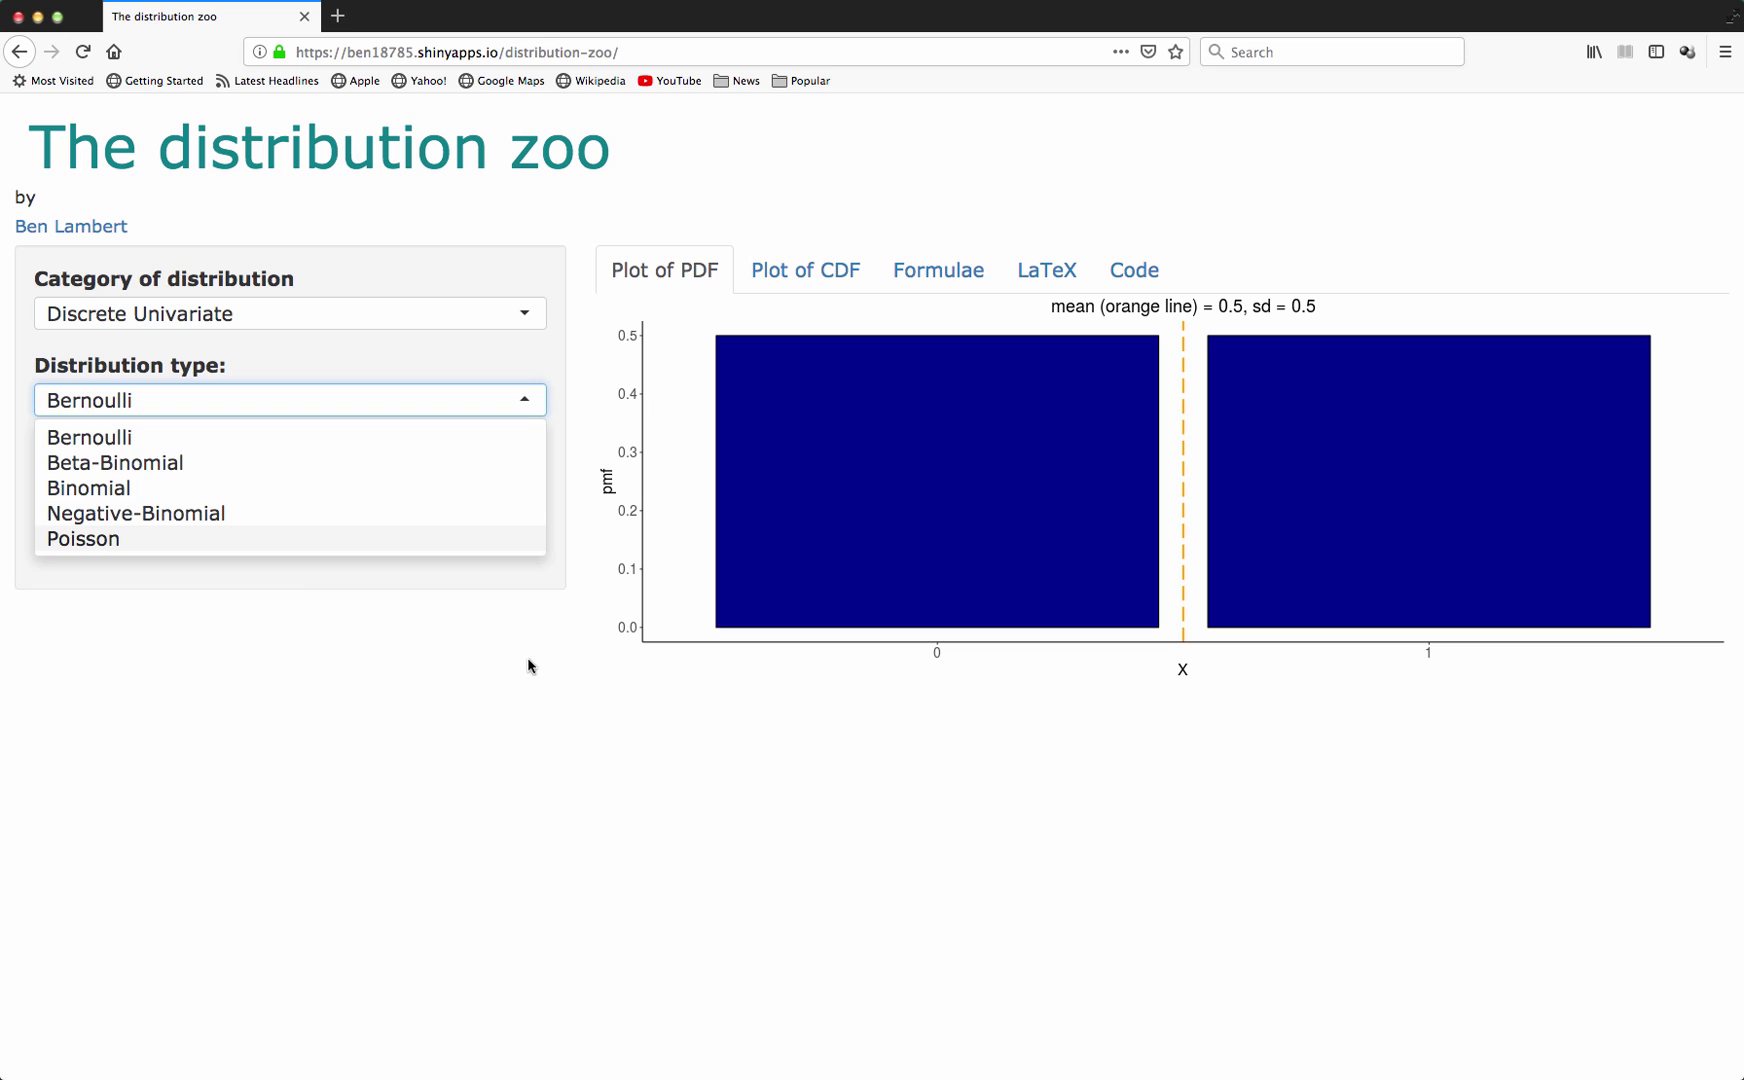
pyautogui.click(495, 660)
pyautogui.click(410, 318)
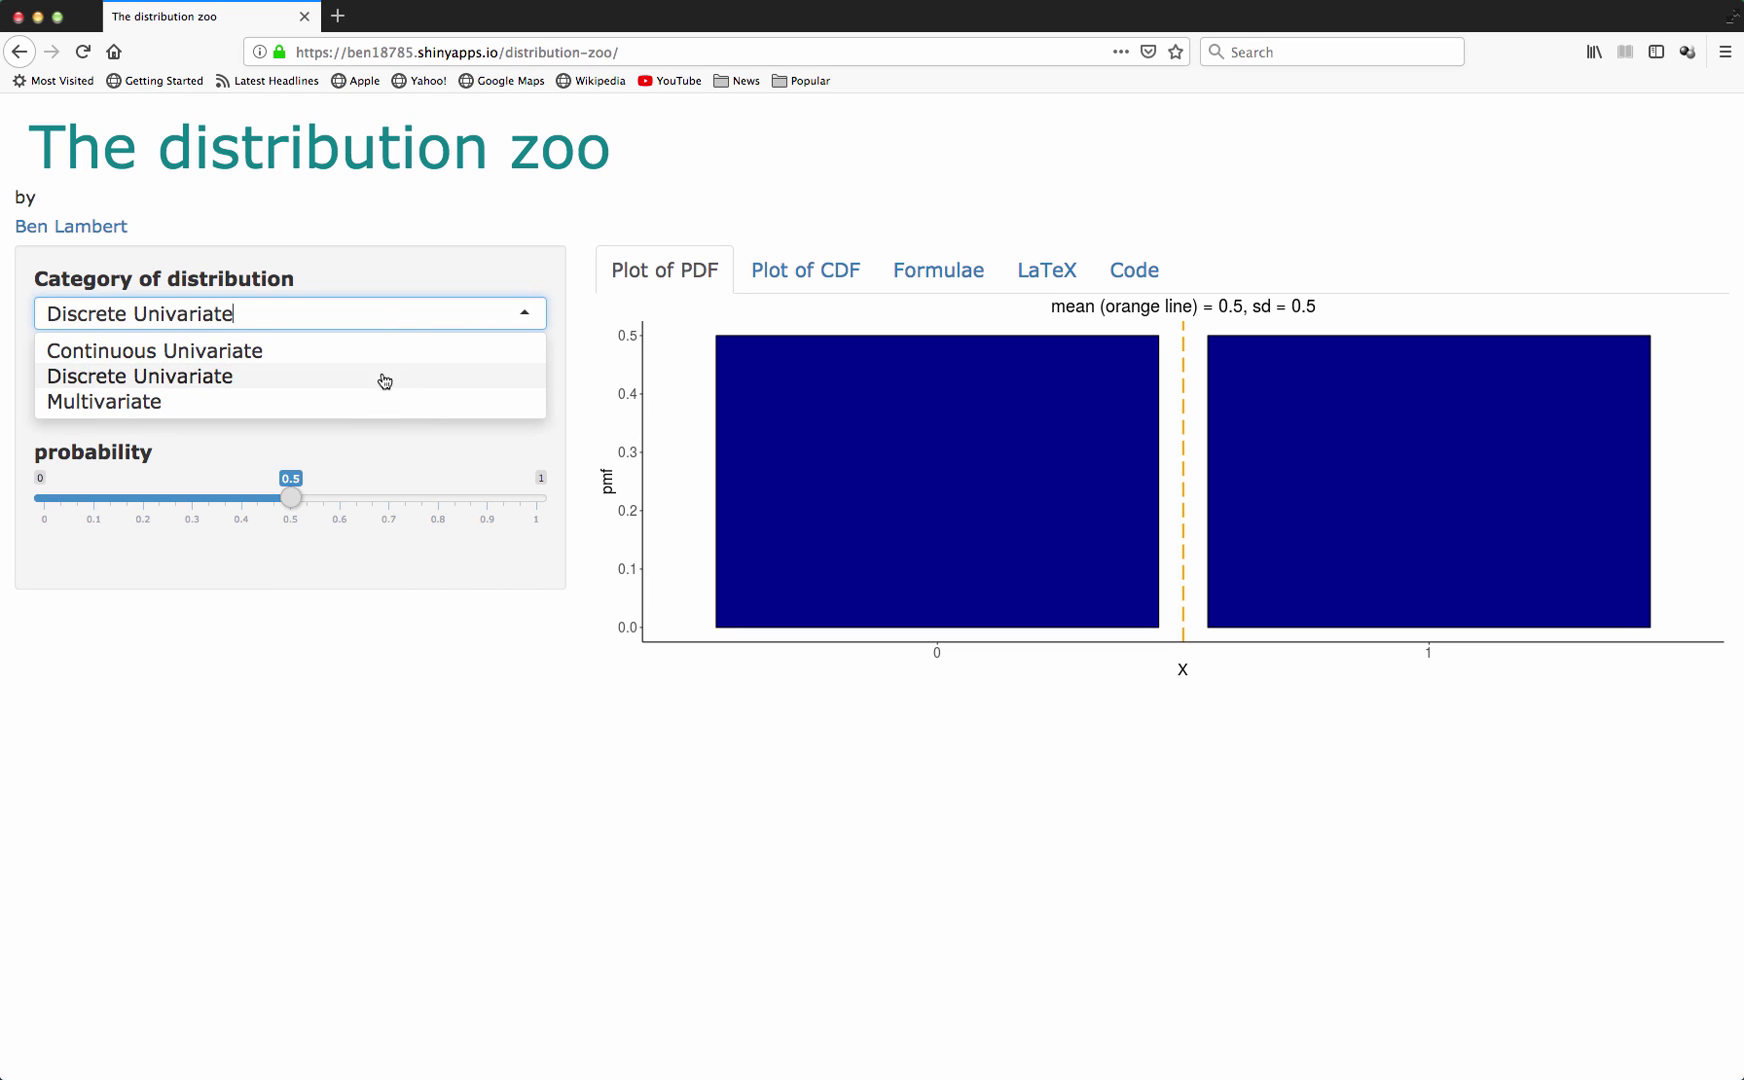
pyautogui.click(375, 400)
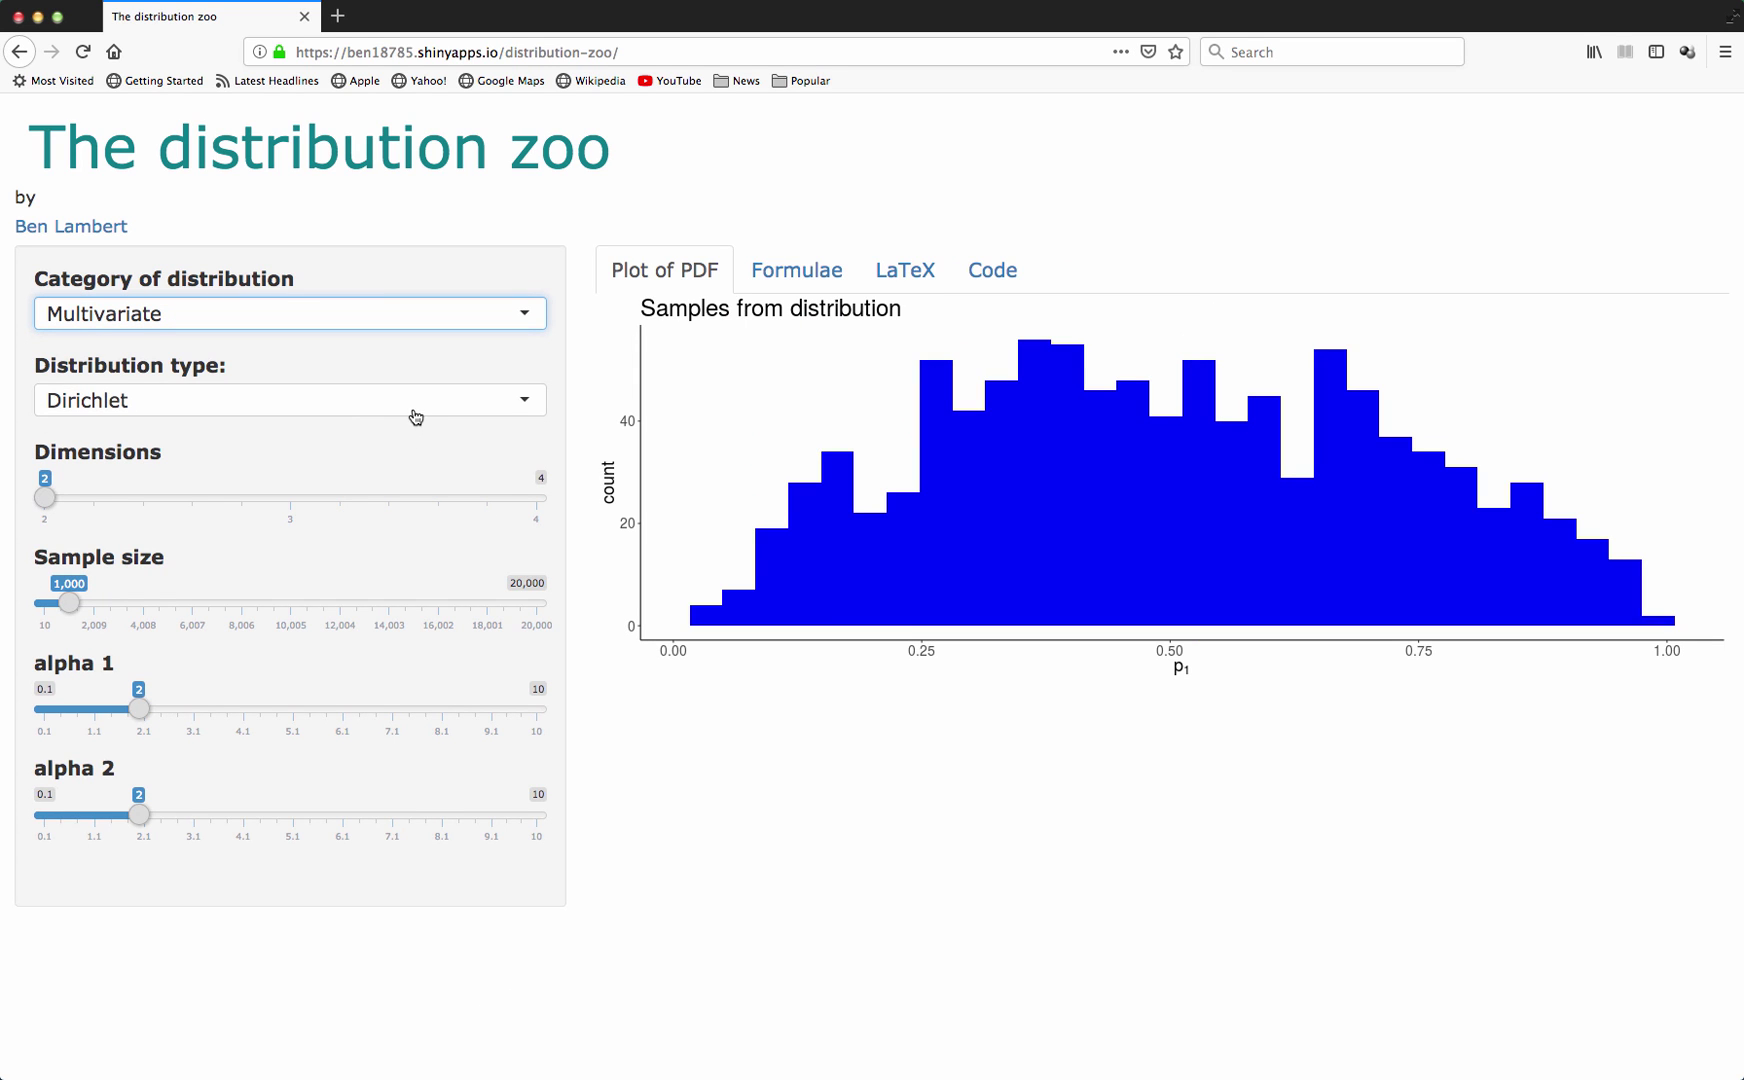
# Return to the Normal distribution and set its mean to -11.6 and plot range to 24
pyautogui.click(416, 401)
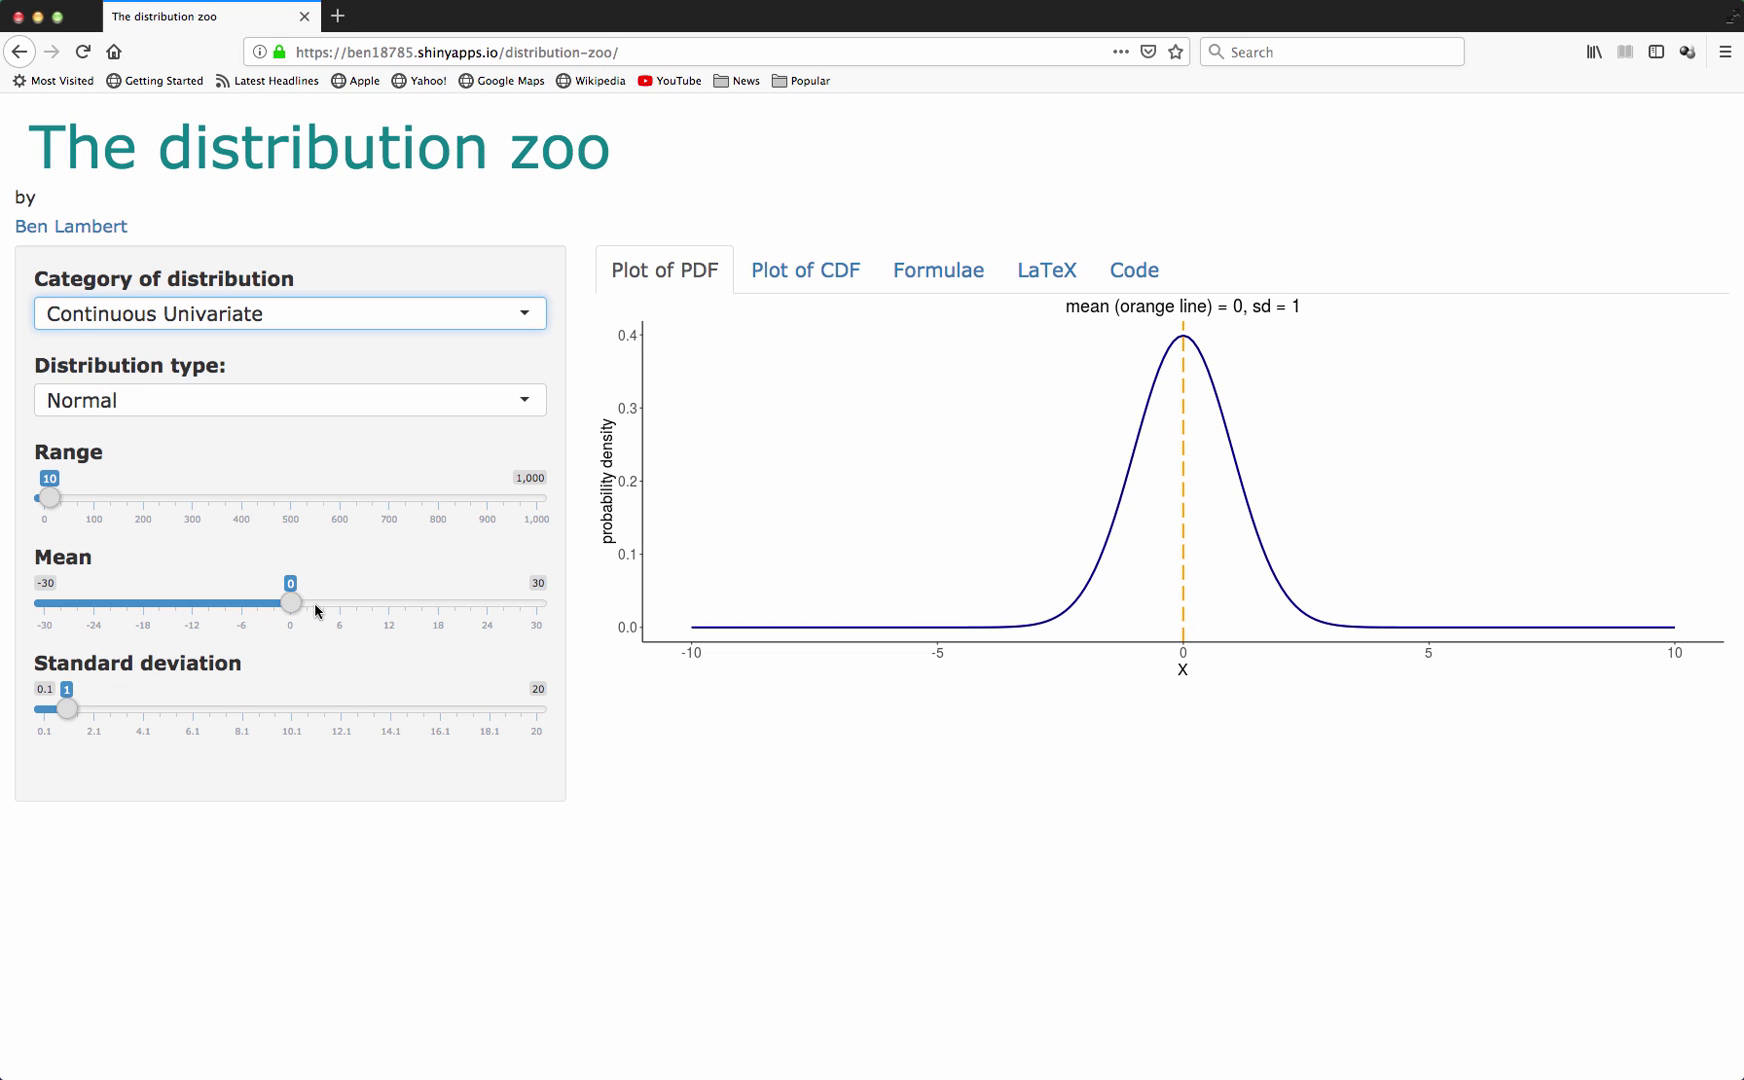
pyautogui.moveTo(292, 604); pyautogui.dragTo(358, 620)
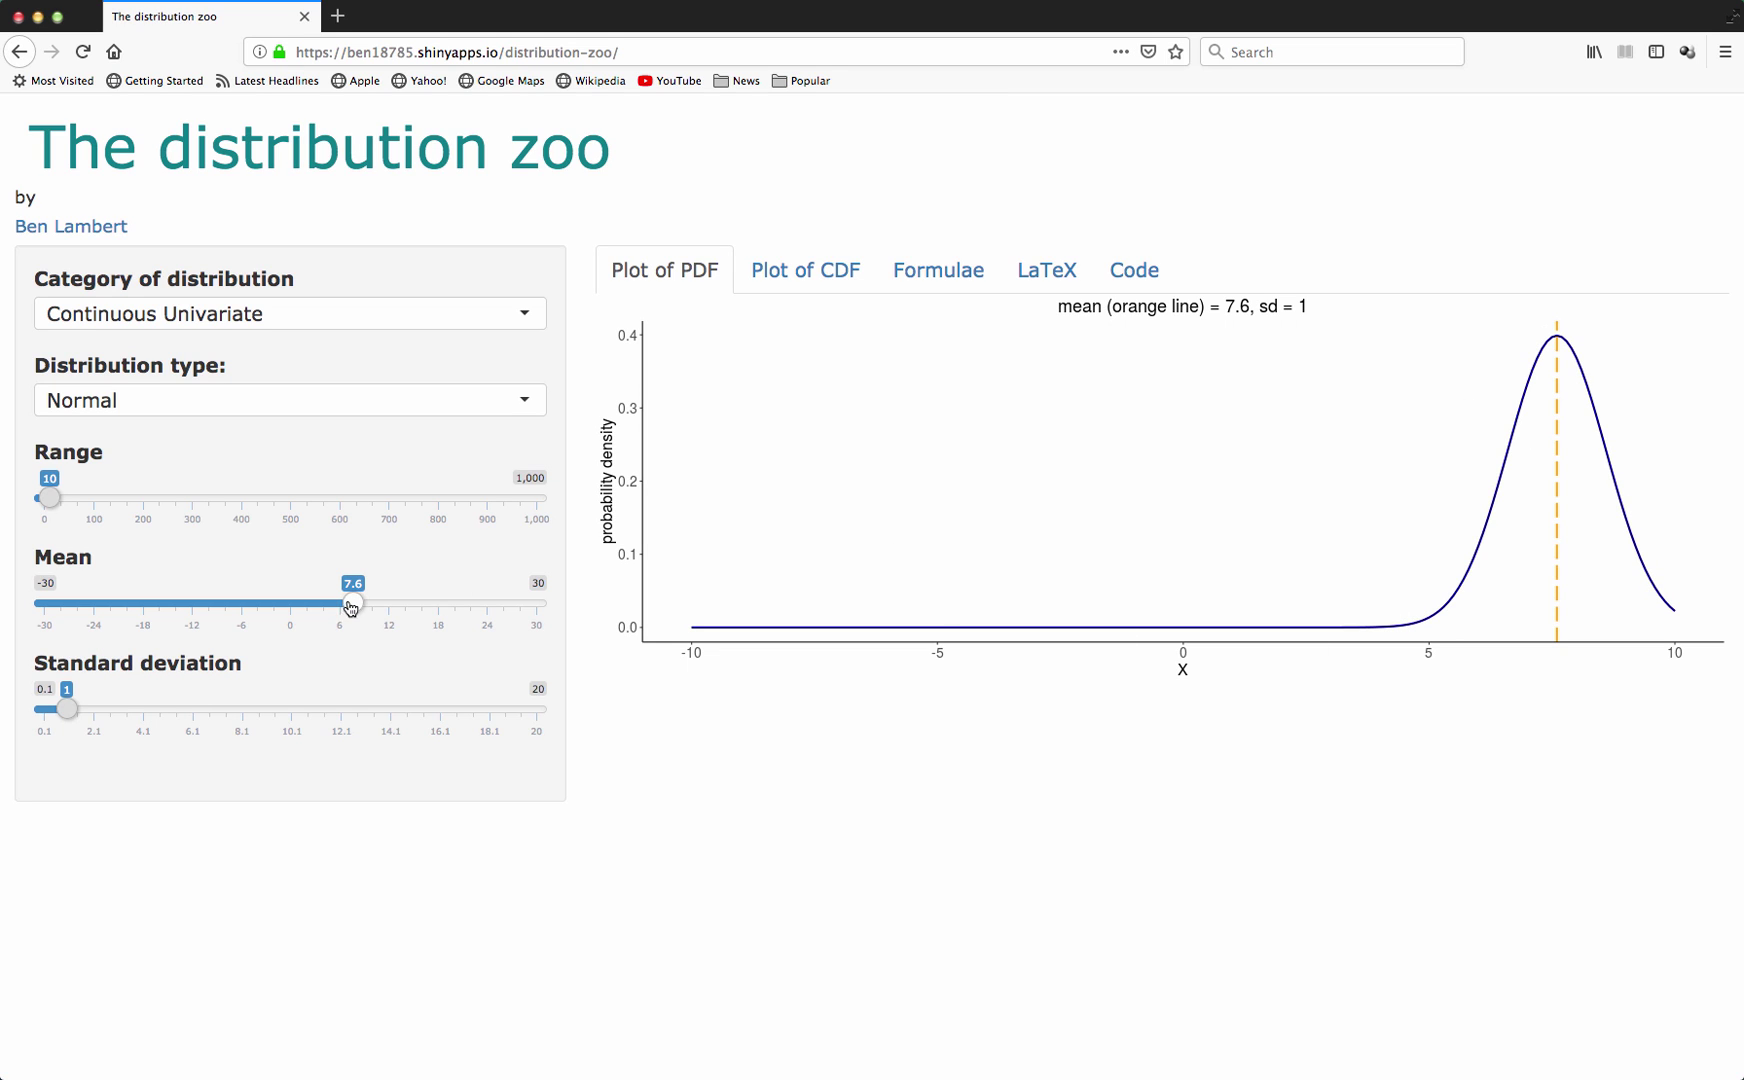
pyautogui.moveTo(352, 603); pyautogui.dragTo(196, 603)
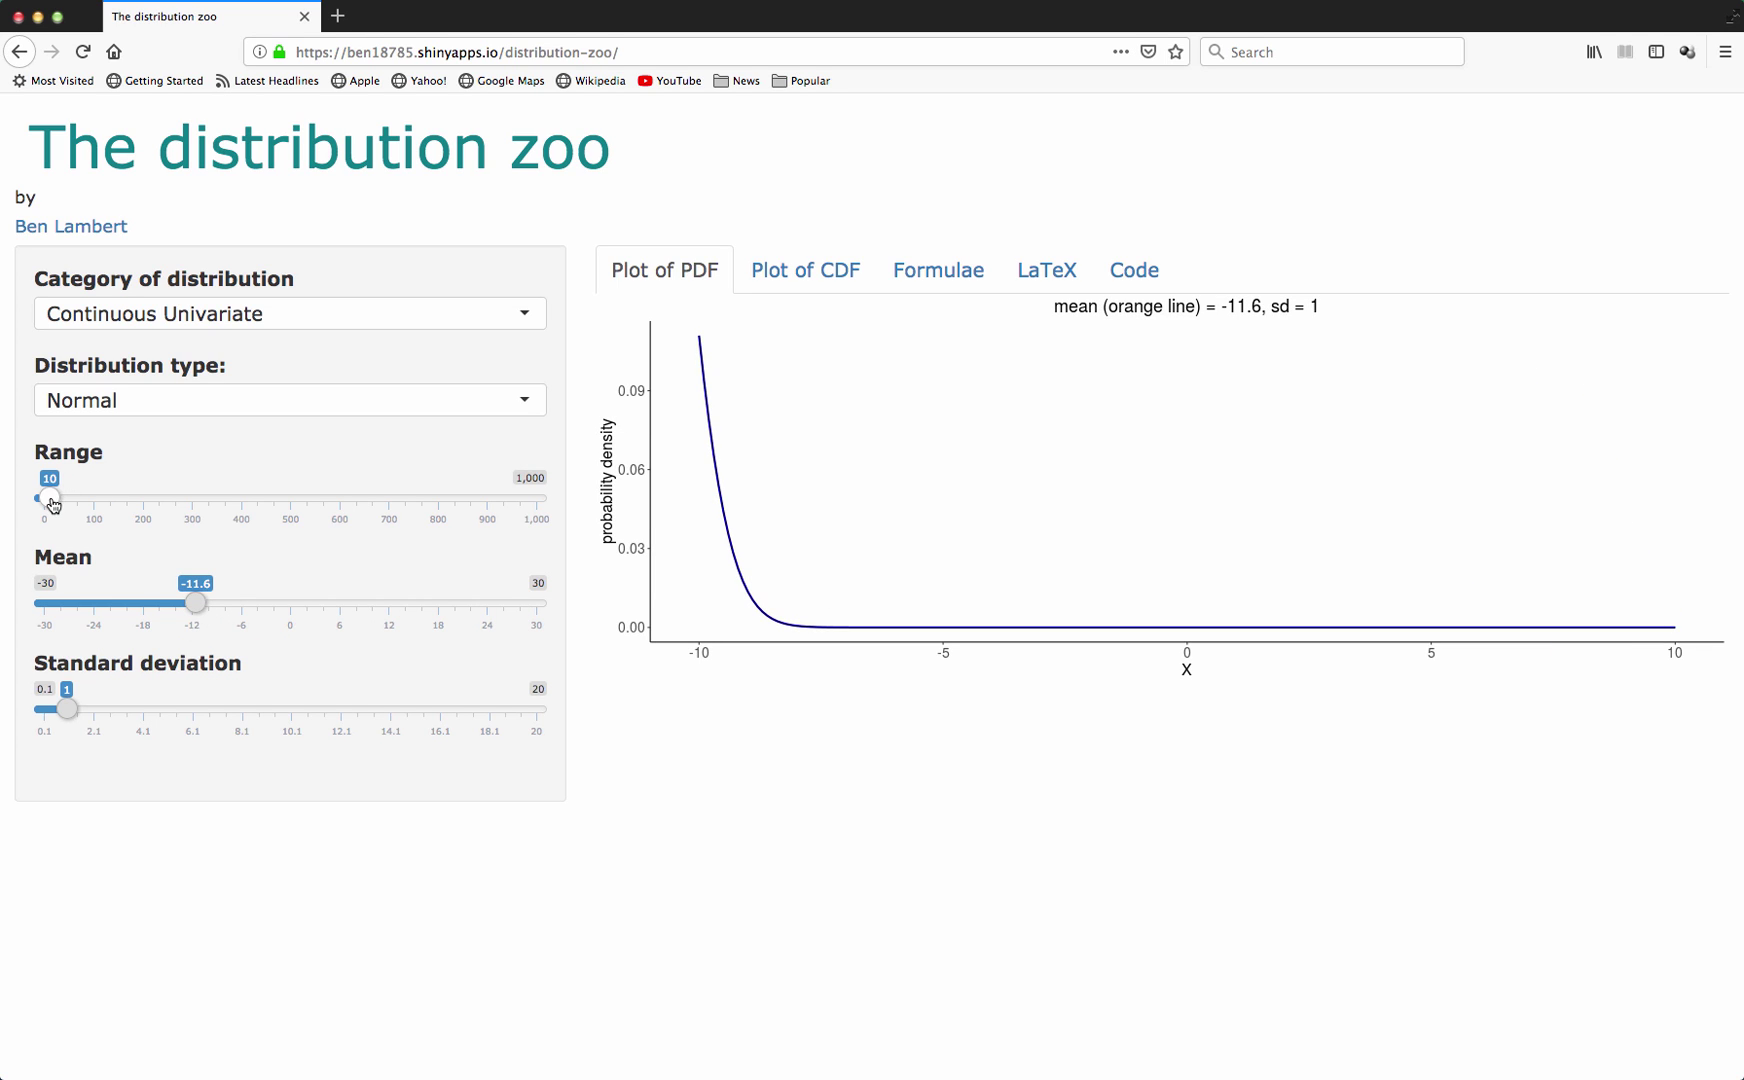
pyautogui.moveTo(50, 500); pyautogui.dragTo(56, 508)
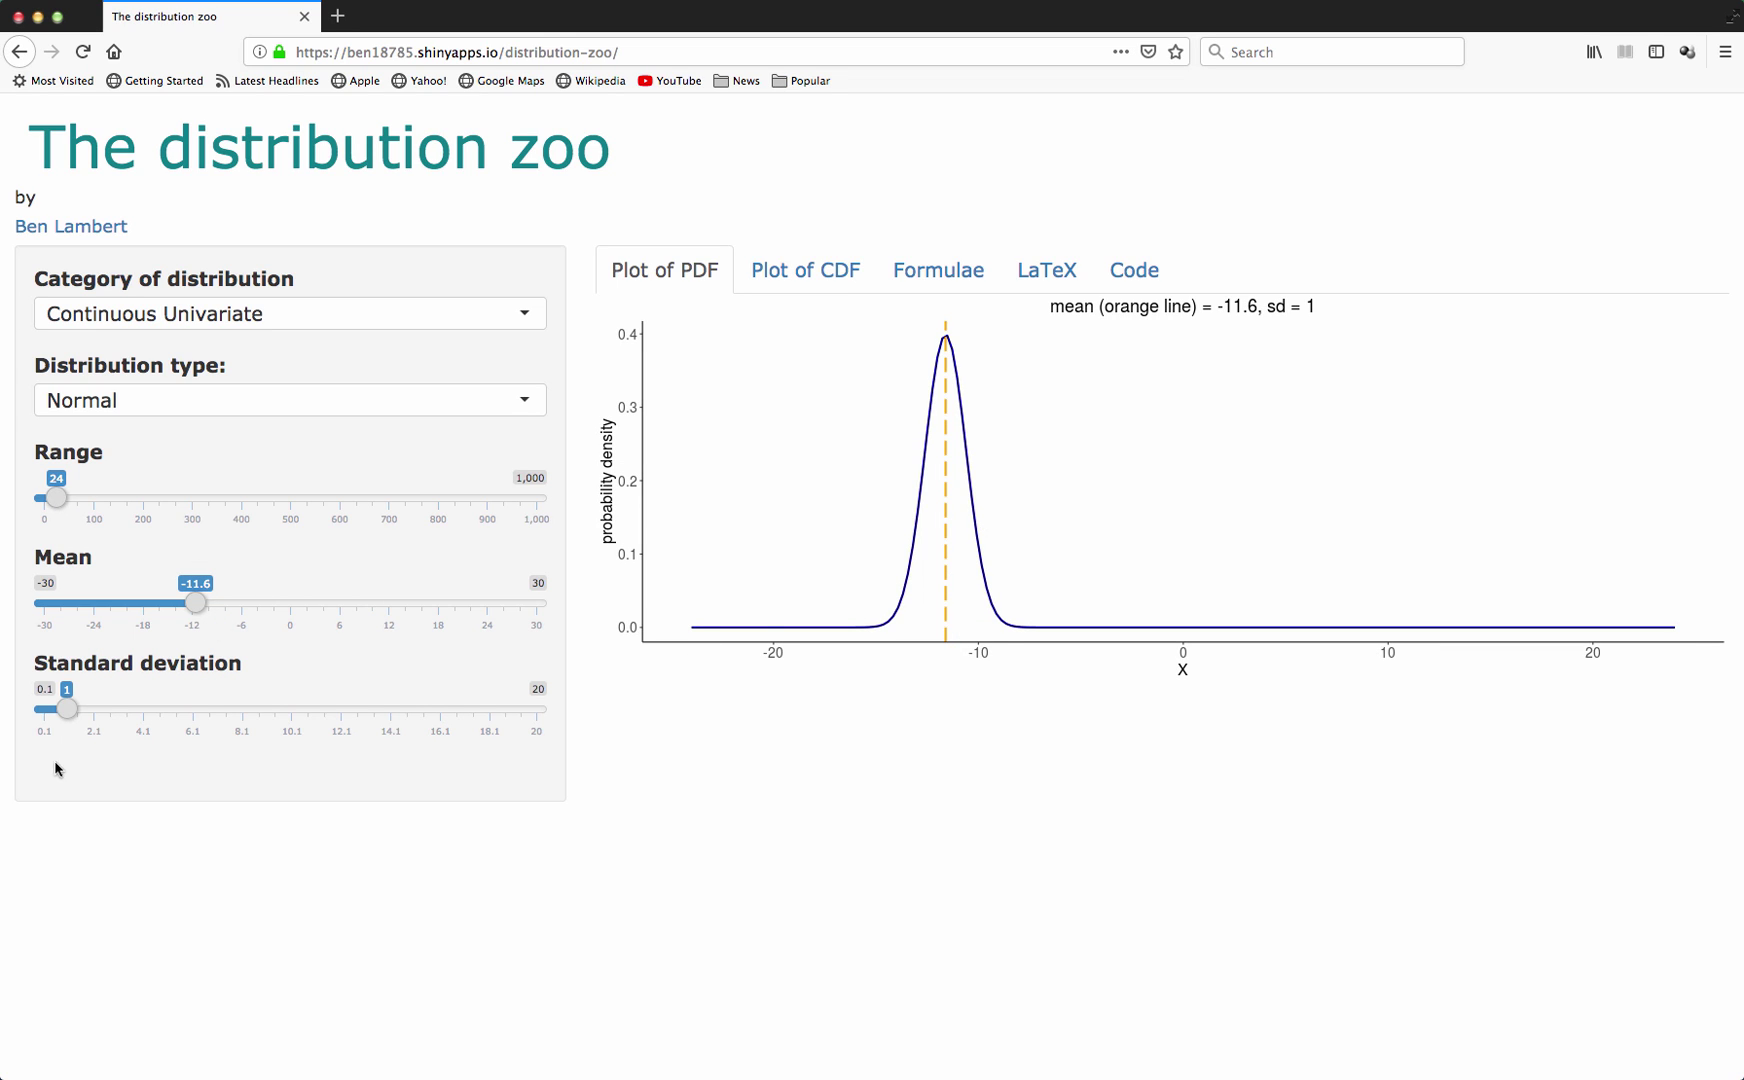
# Raise the normal's standard deviation from 1 to 2.7
pyautogui.moveTo(64, 712); pyautogui.dragTo(127, 720)
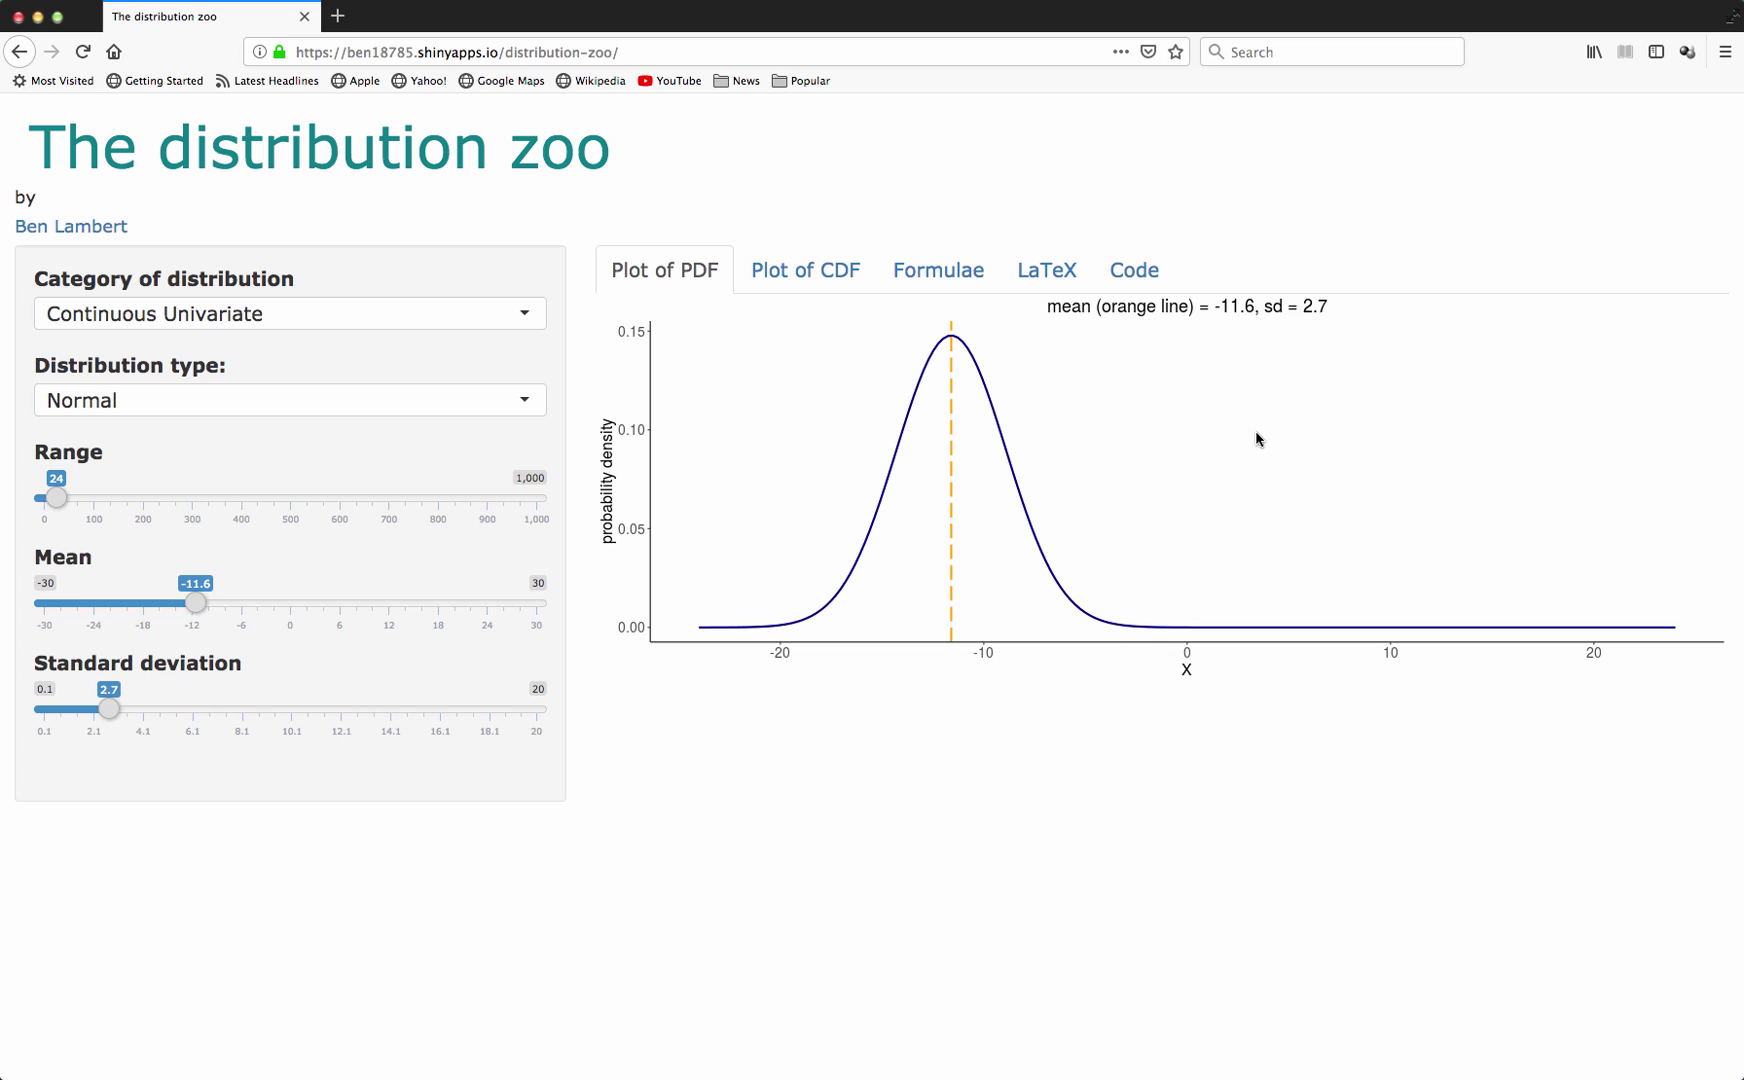
# Show the CDF plot for the normal with mean -11.6 and sd 2.7
pyautogui.click(788, 274)
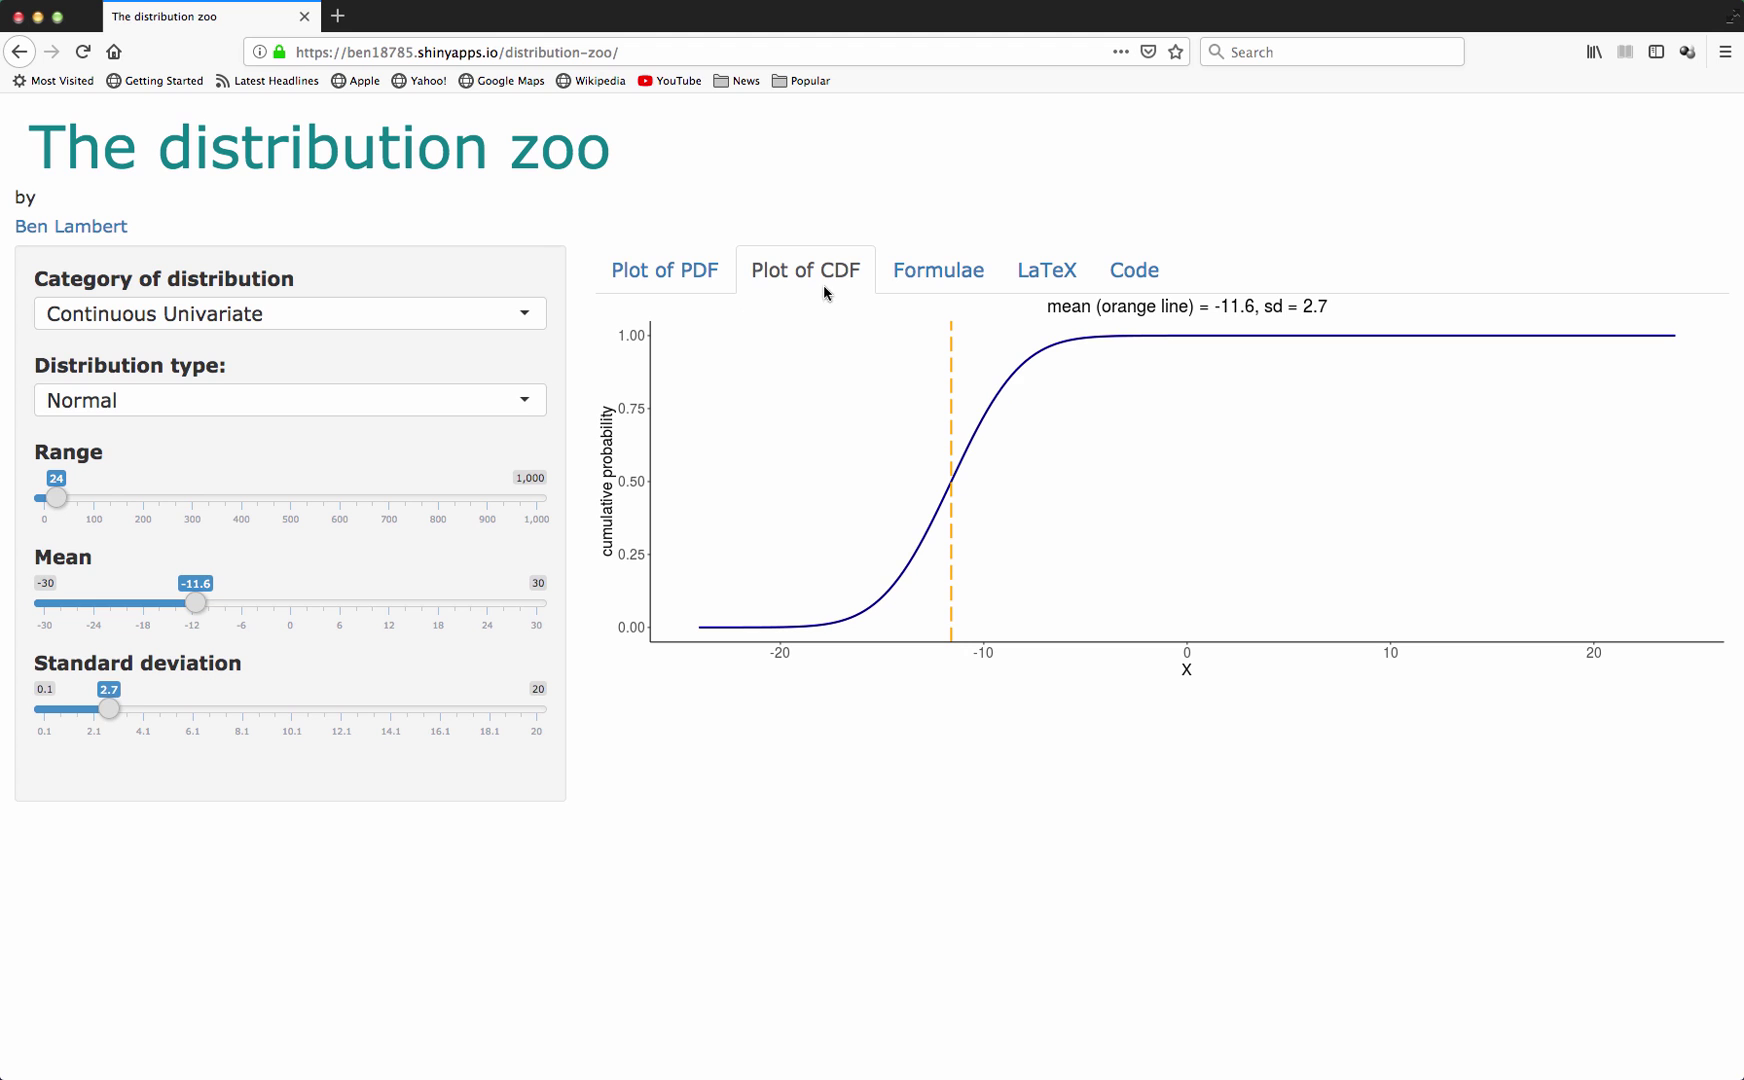
# Display the normal's Formulae, scroll through them and highlight the E(X) and var(X) moment equations
pyautogui.click(933, 293)
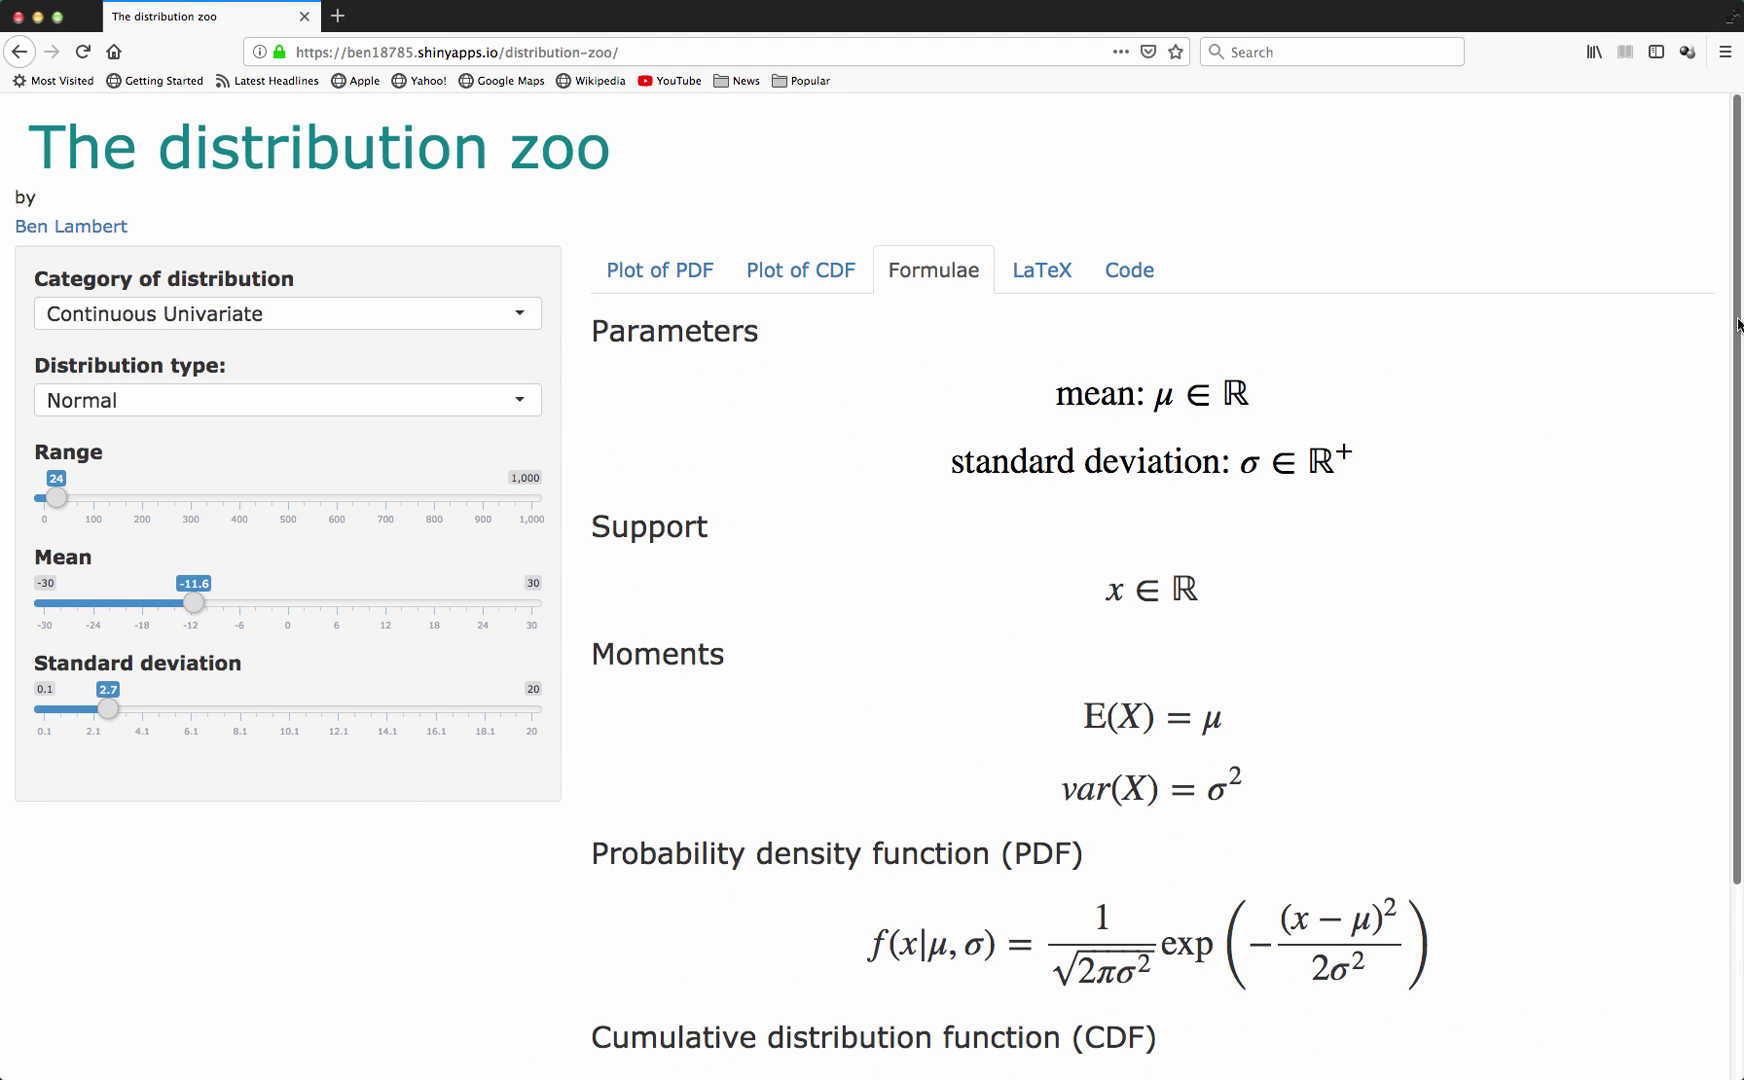
pyautogui.moveTo(1736, 316); pyautogui.dragTo(1713, 374)
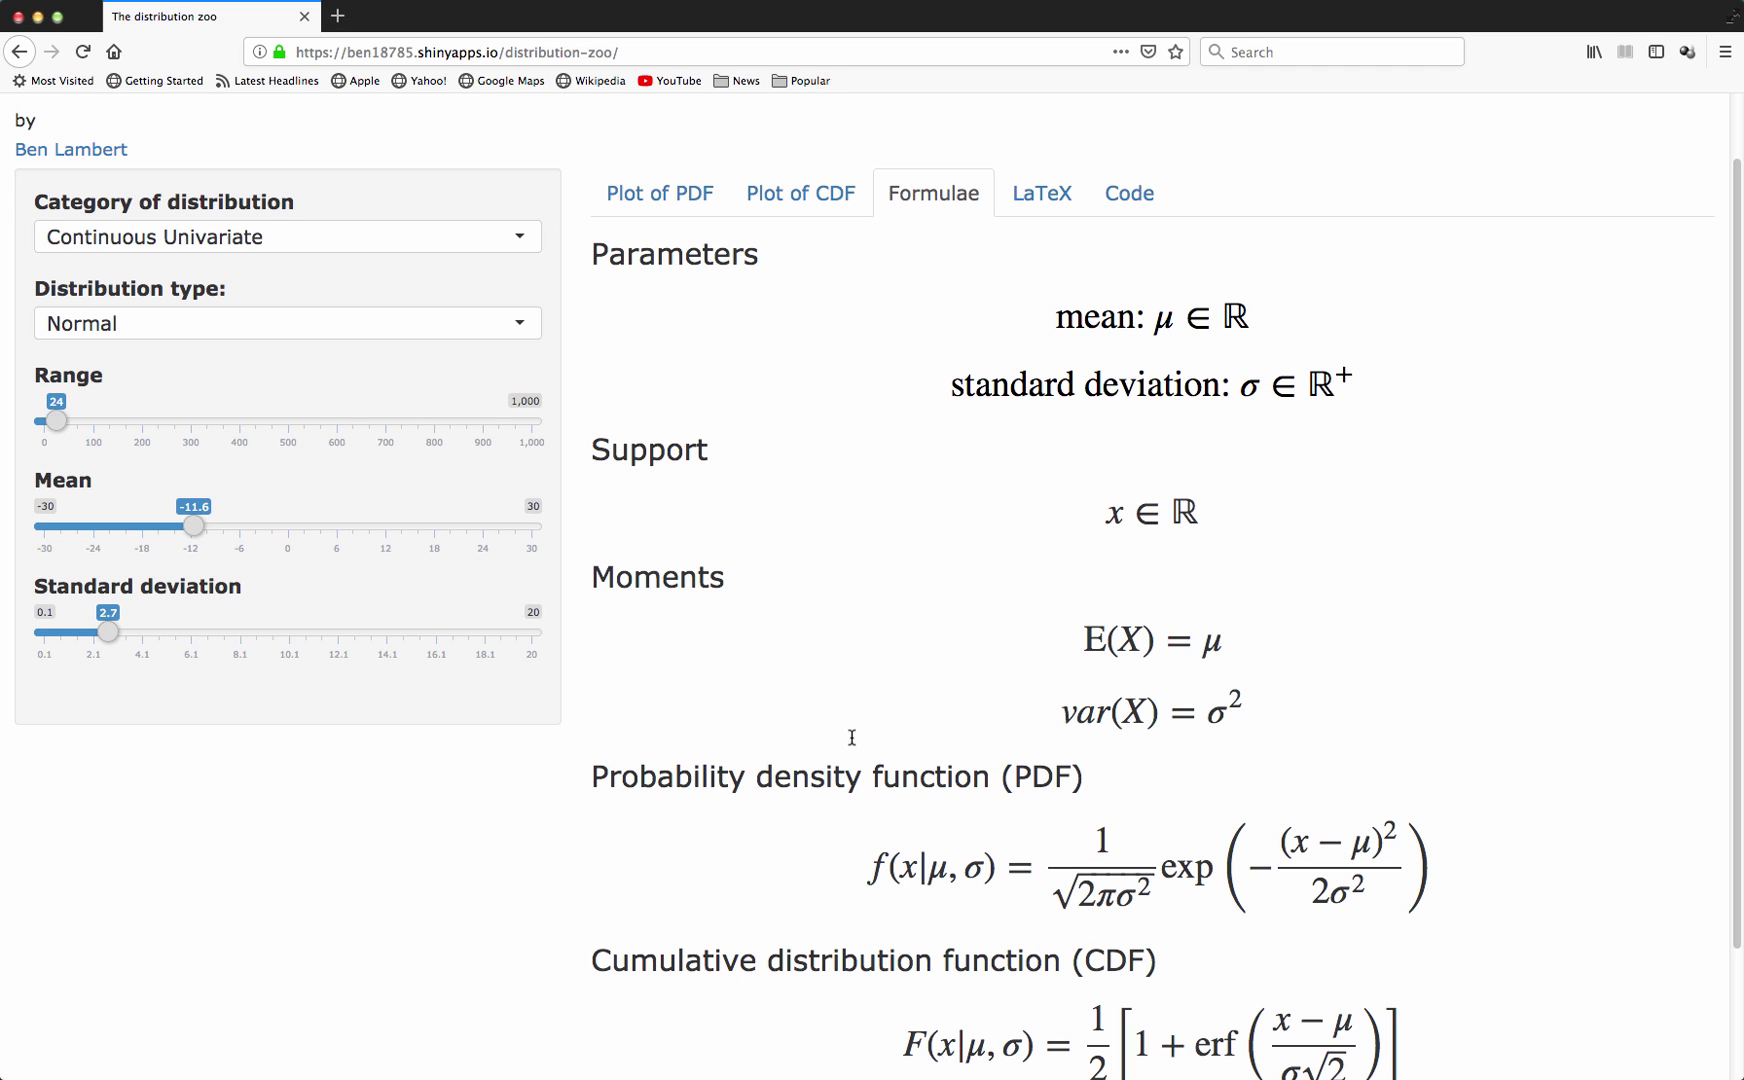
pyautogui.moveTo(1739, 476); pyautogui.dragTo(1724, 592)
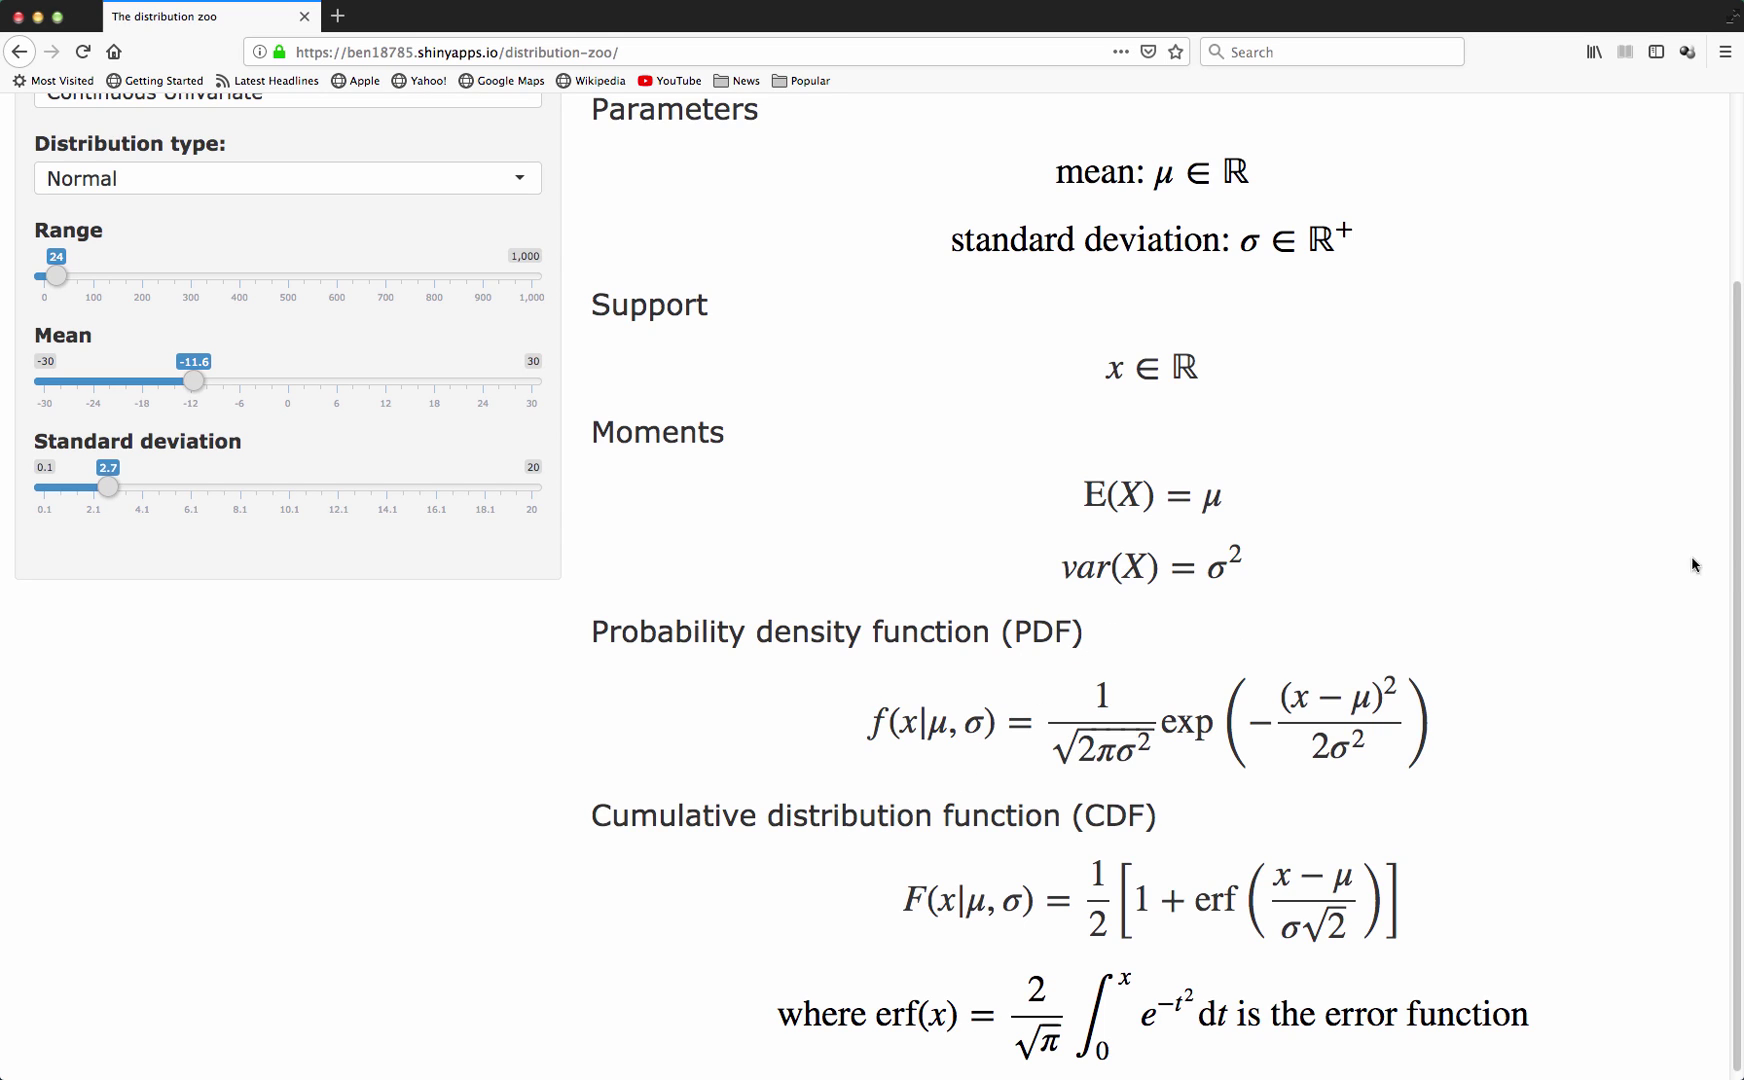
pyautogui.moveTo(1729, 553); pyautogui.dragTo(1729, 465)
pyautogui.scroll(3, 1729, 465)
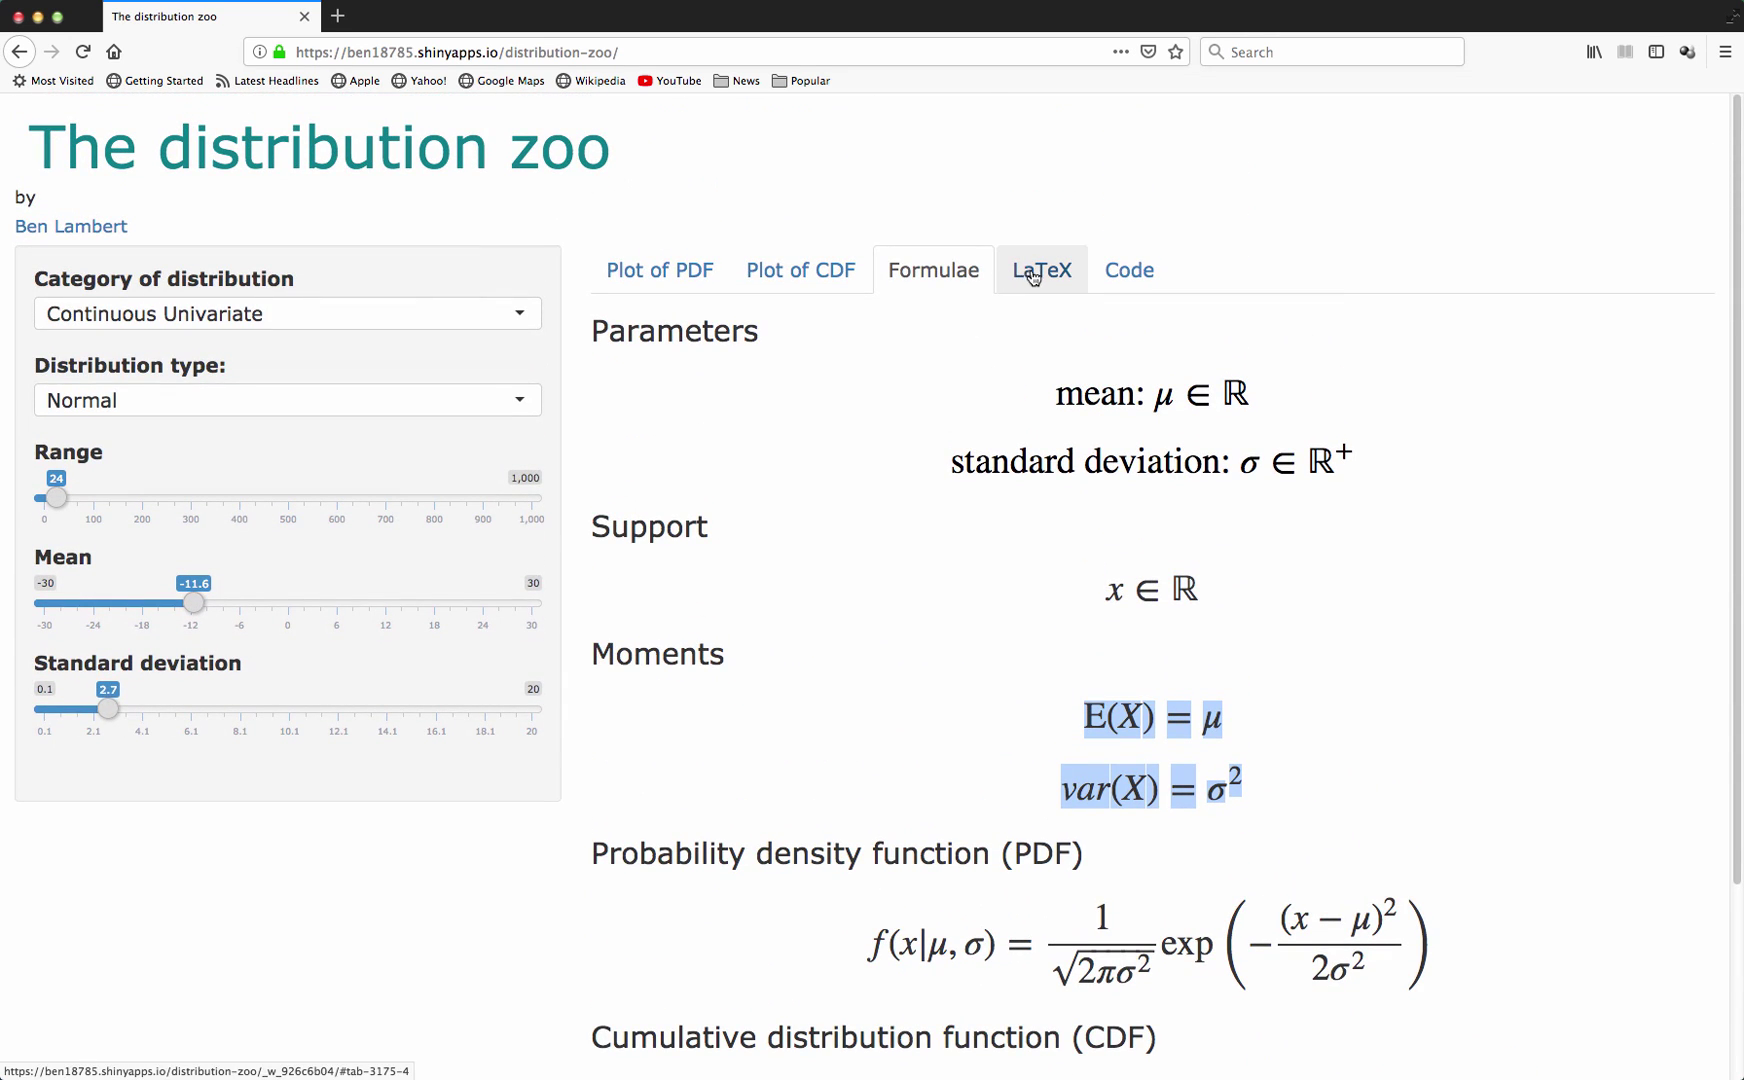
pyautogui.click(1035, 282)
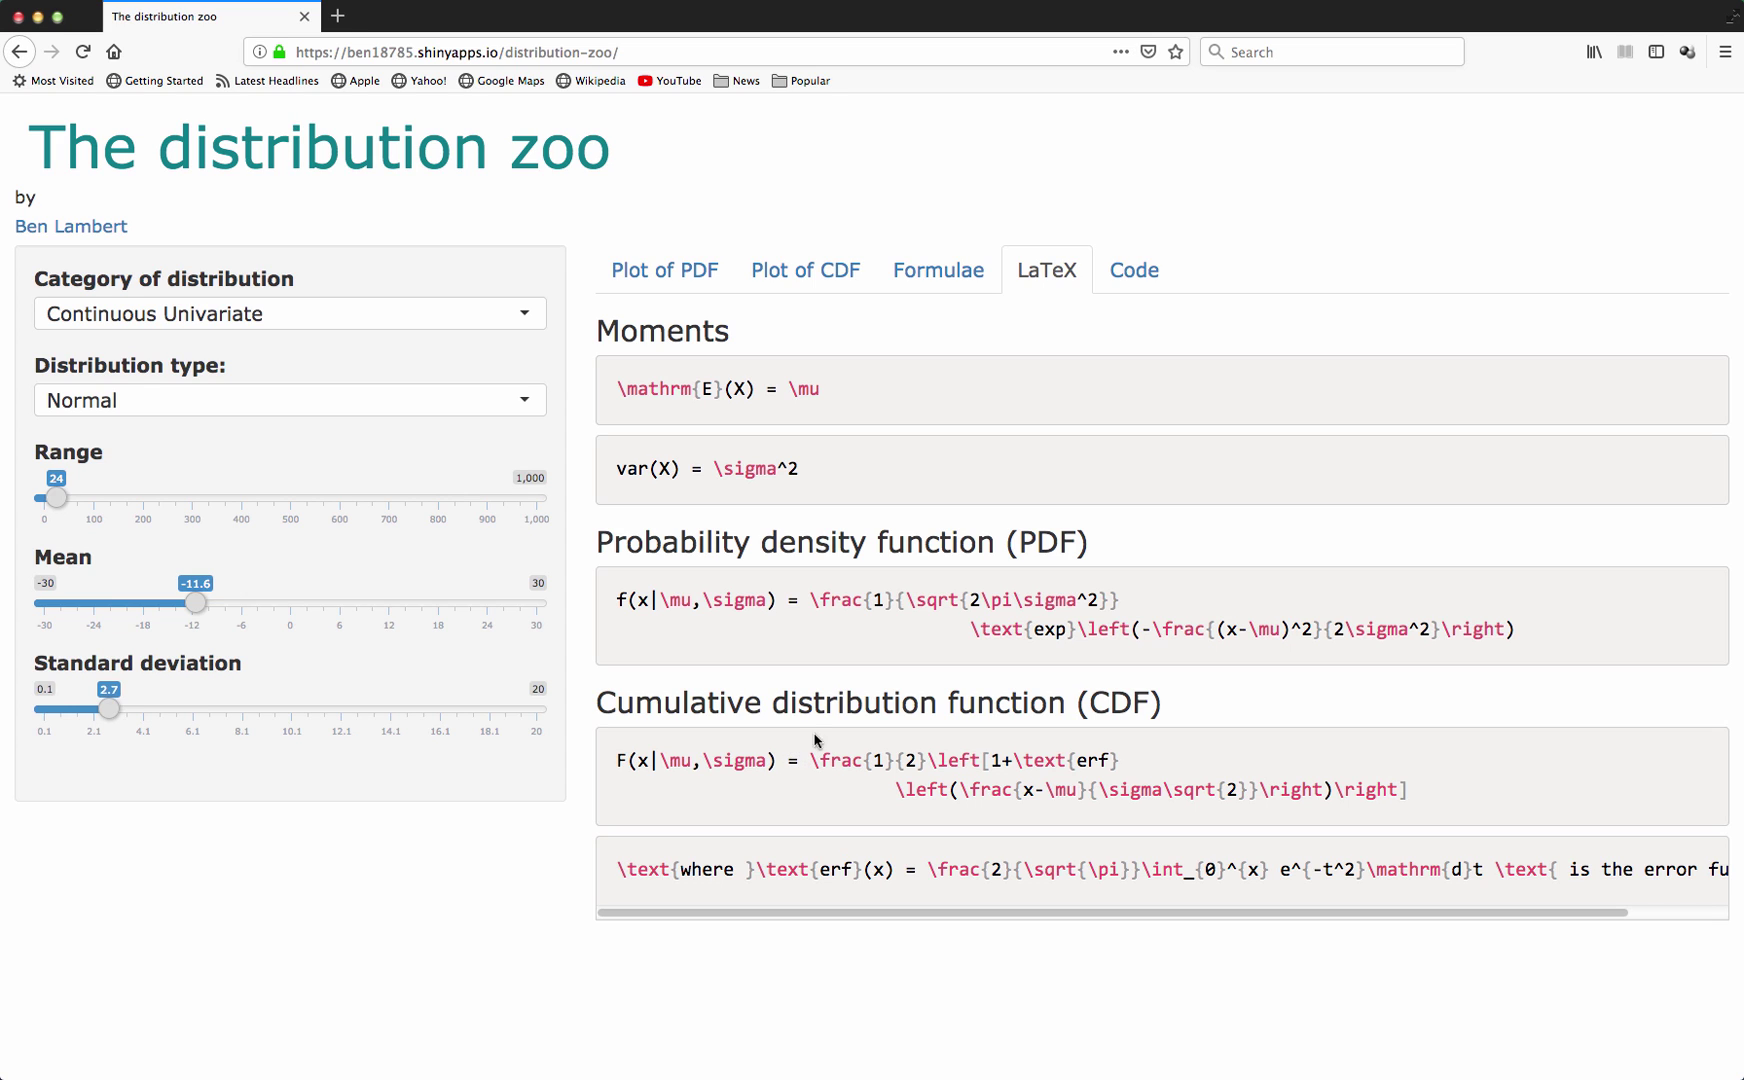
pyautogui.moveTo(617, 762); pyautogui.dragTo(1390, 818)
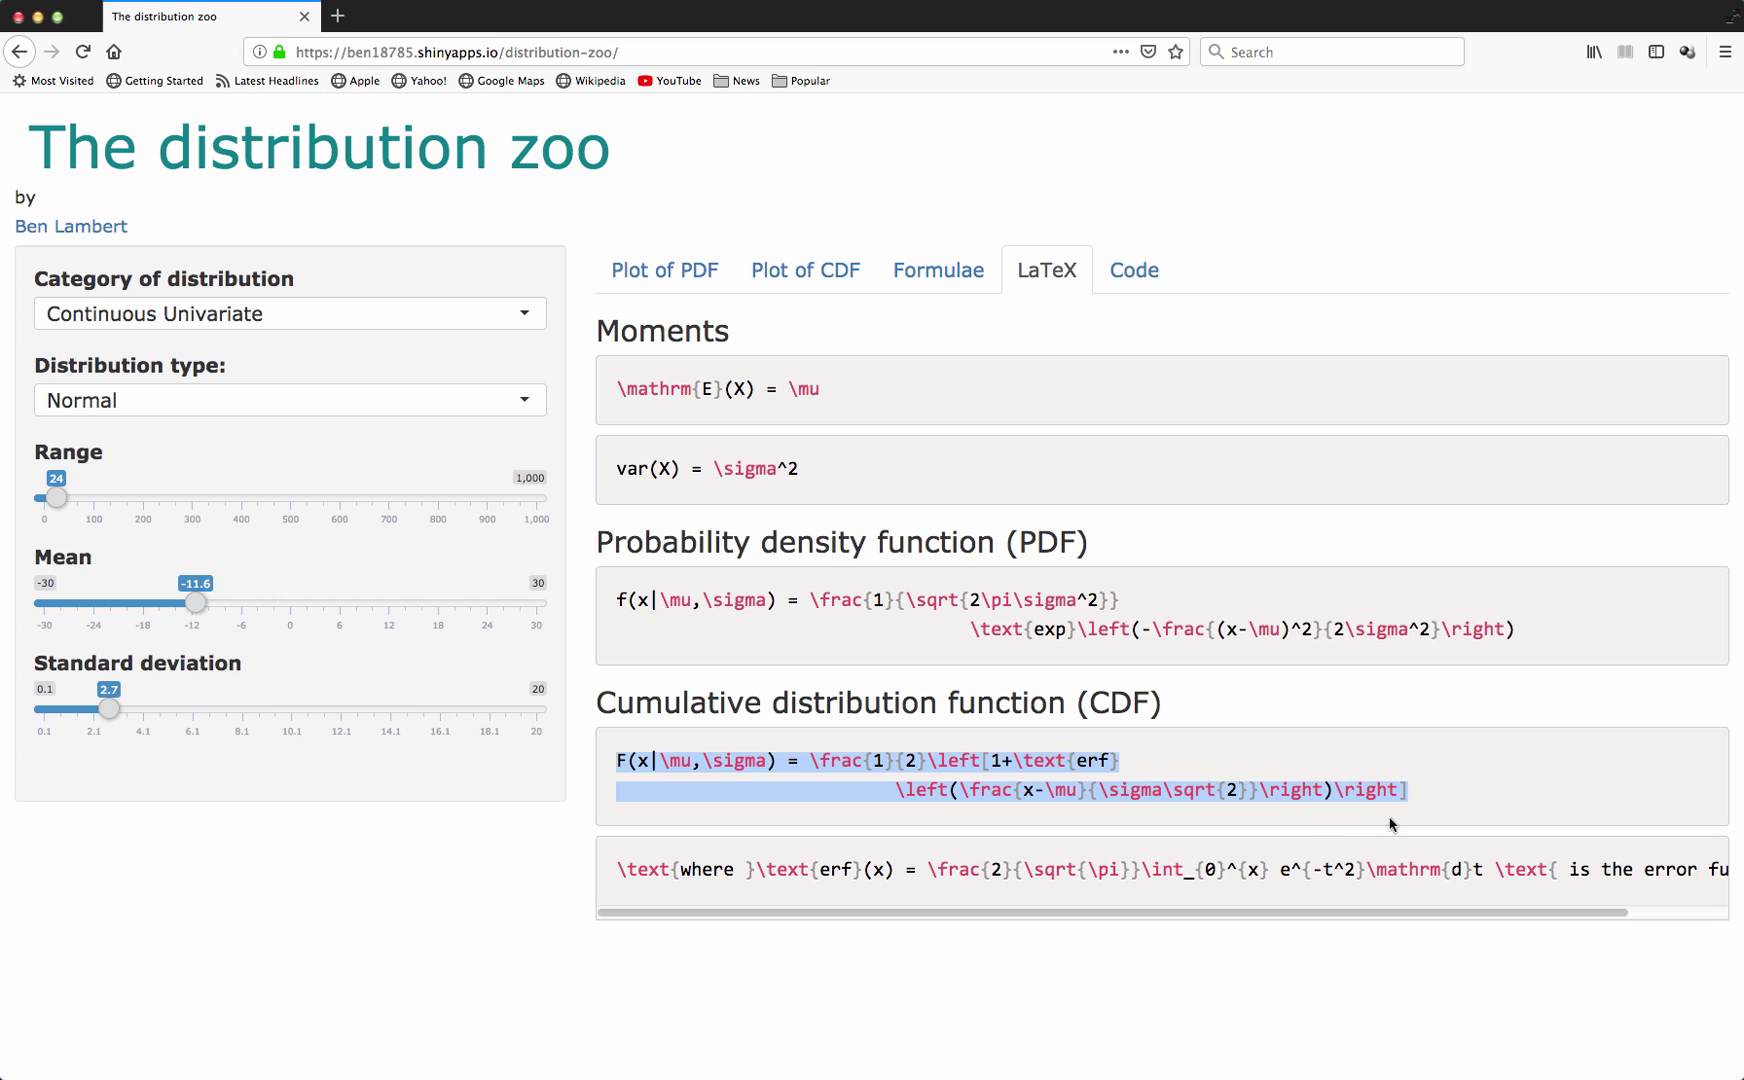
pyautogui.click(954, 296)
pyautogui.click(315, 322)
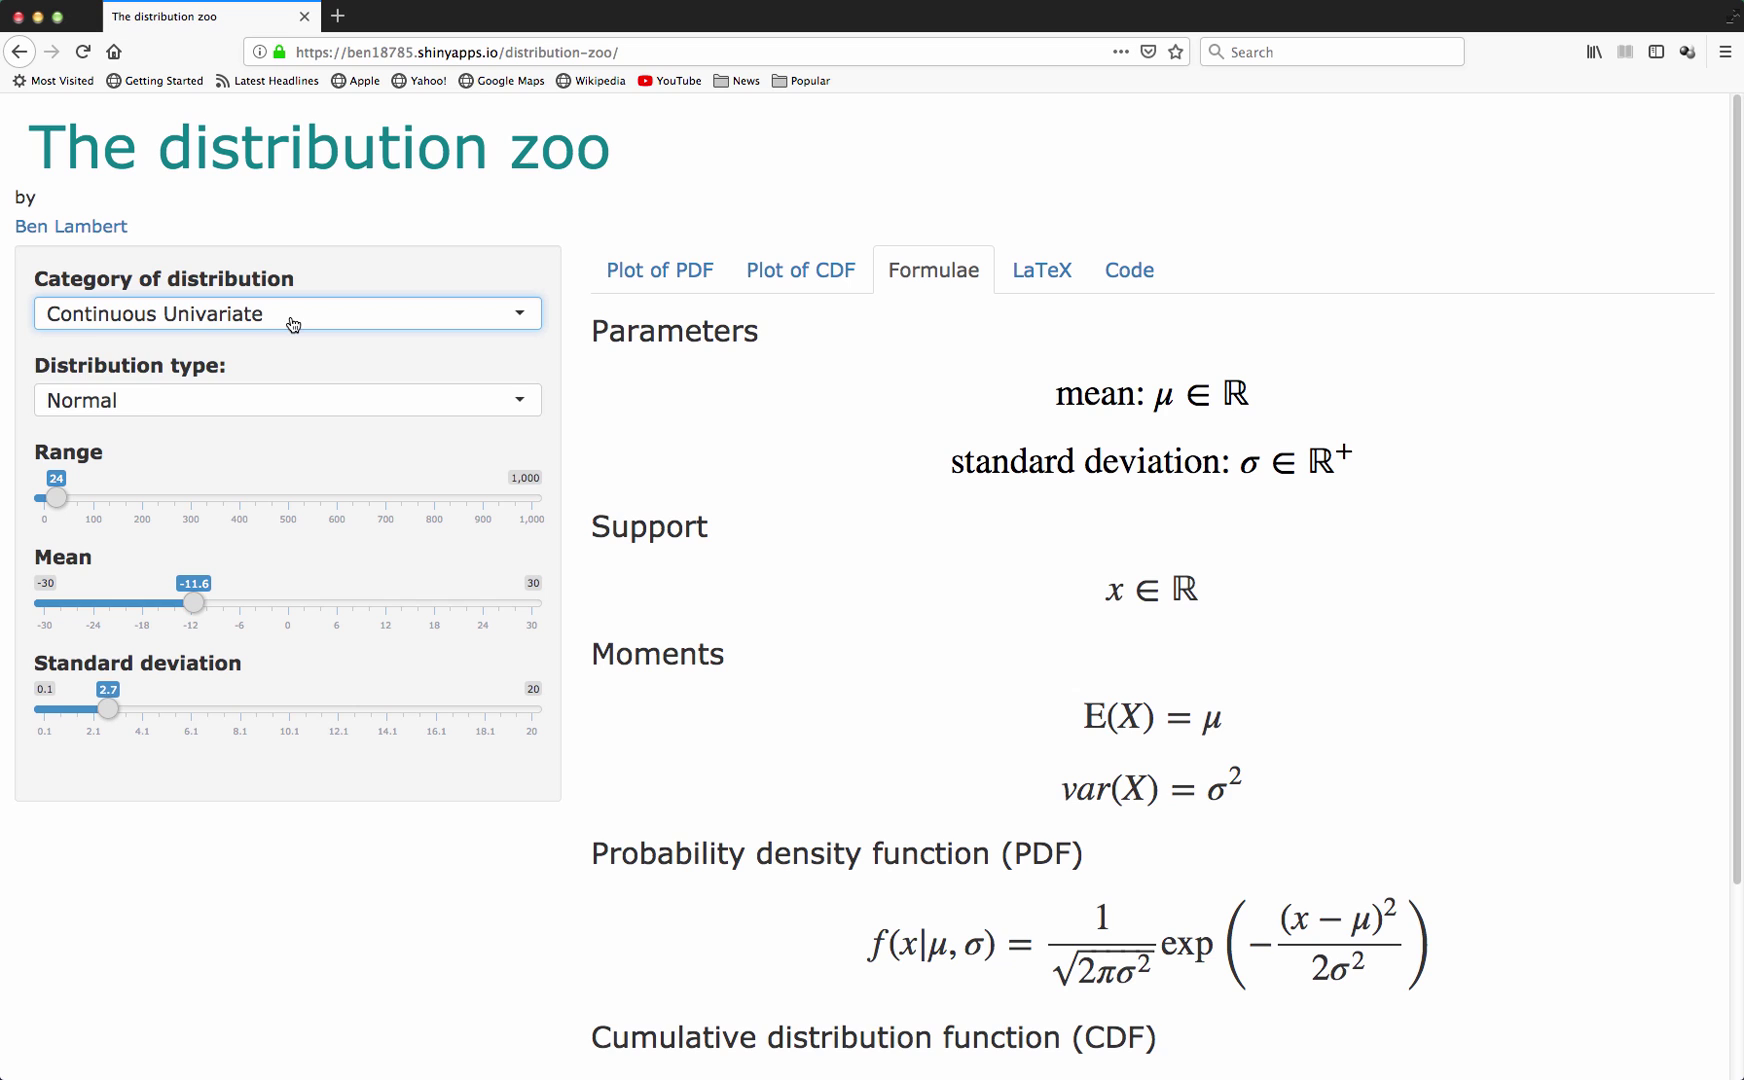
# Switch to the Discrete Univariate Negative-Binomial with mean 19.8 and inverse-dispersion 100
pyautogui.click(289, 319)
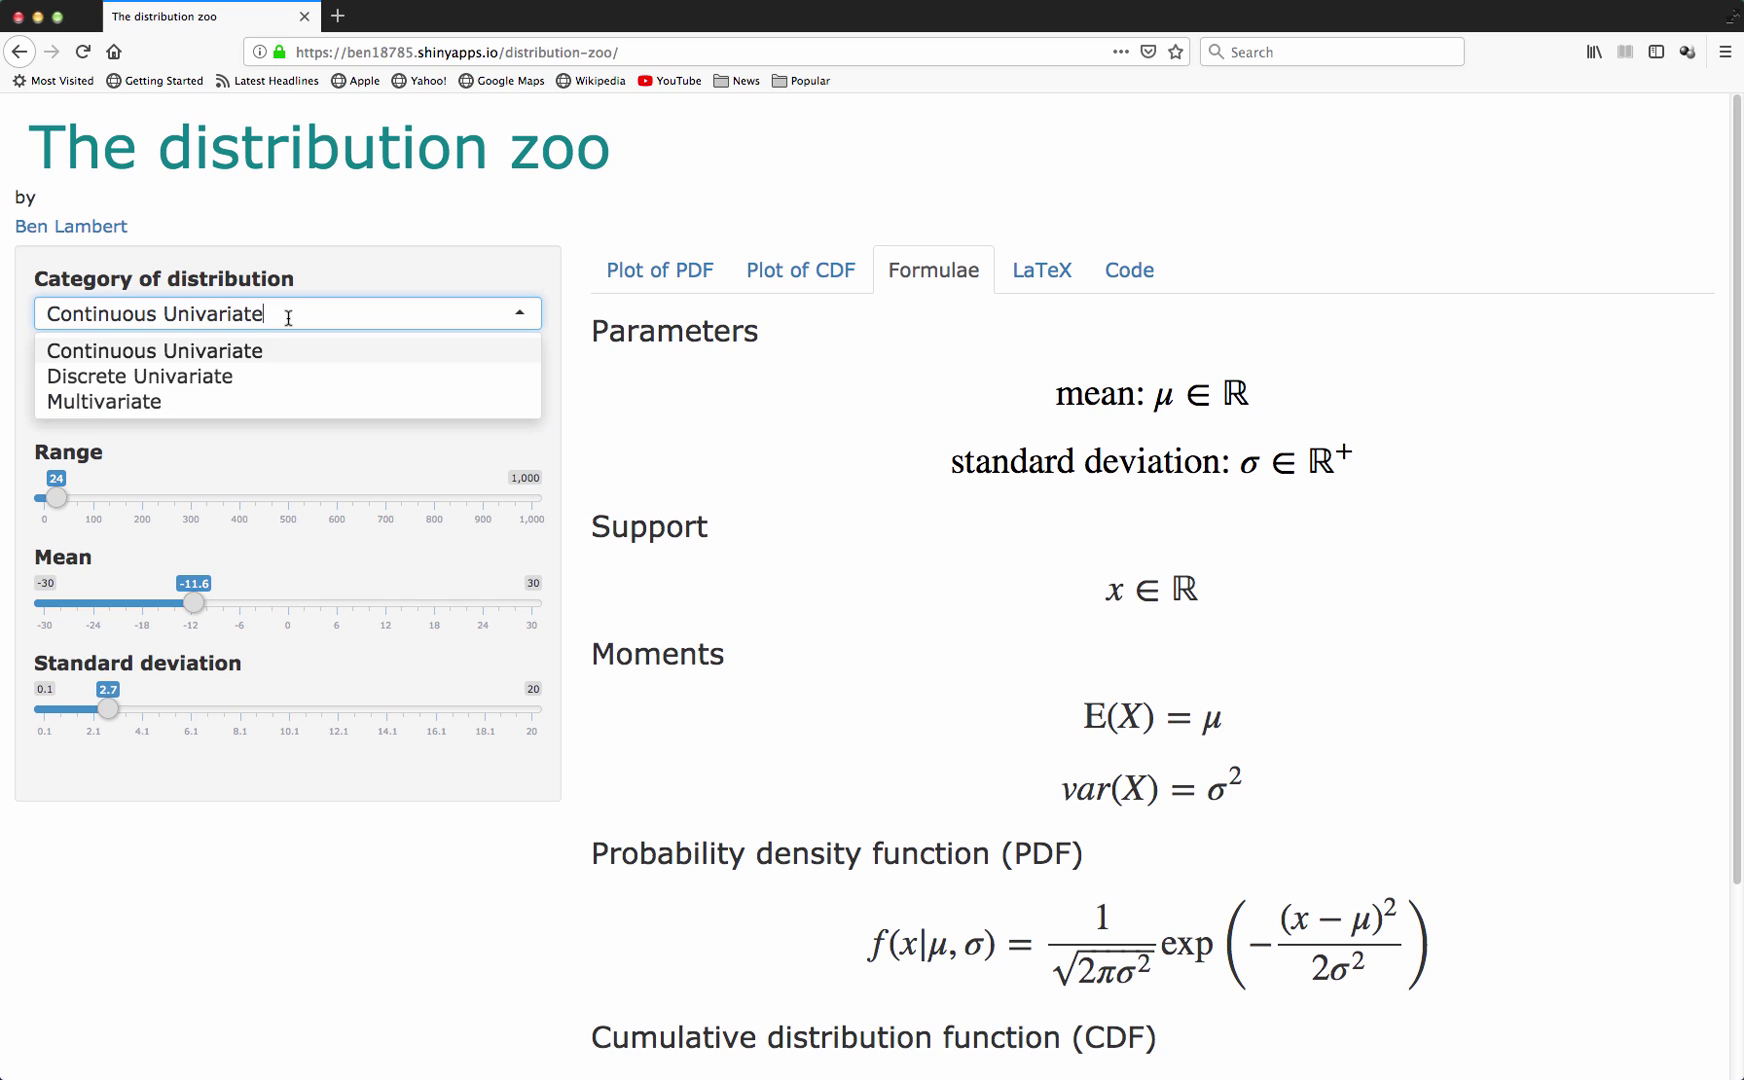
pyautogui.click(268, 377)
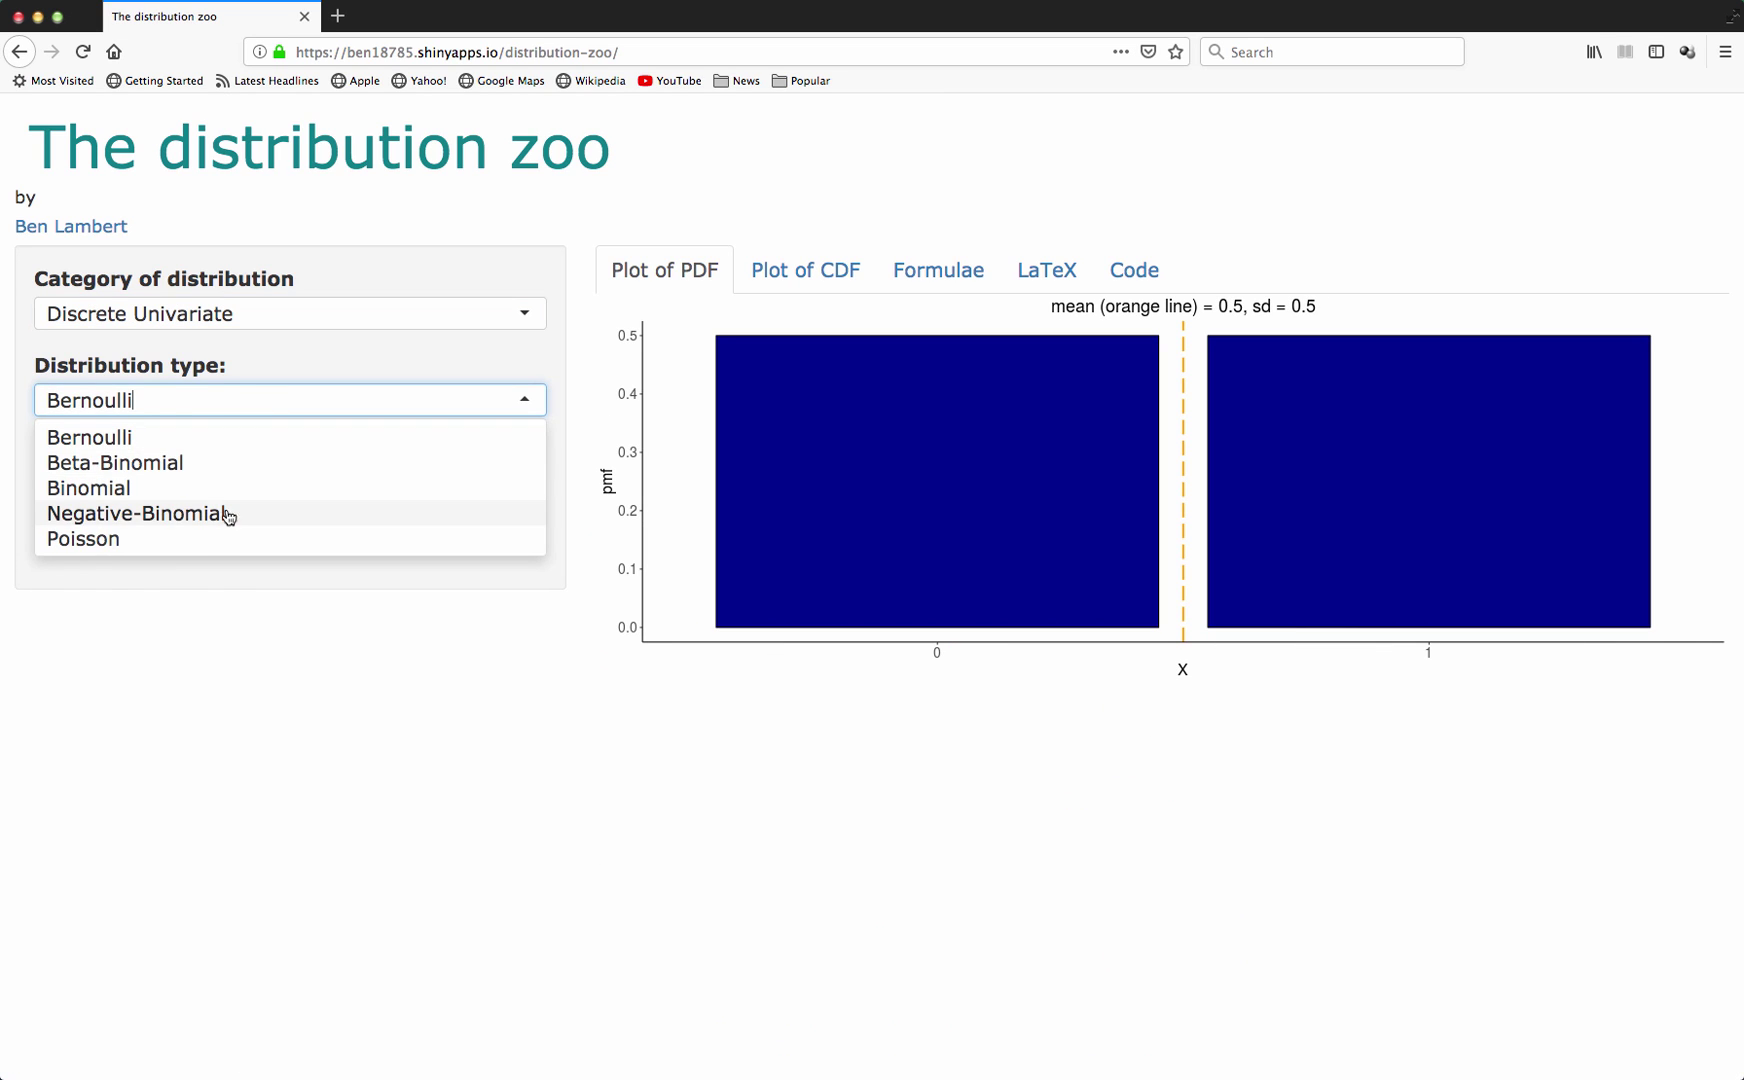
pyautogui.click(229, 514)
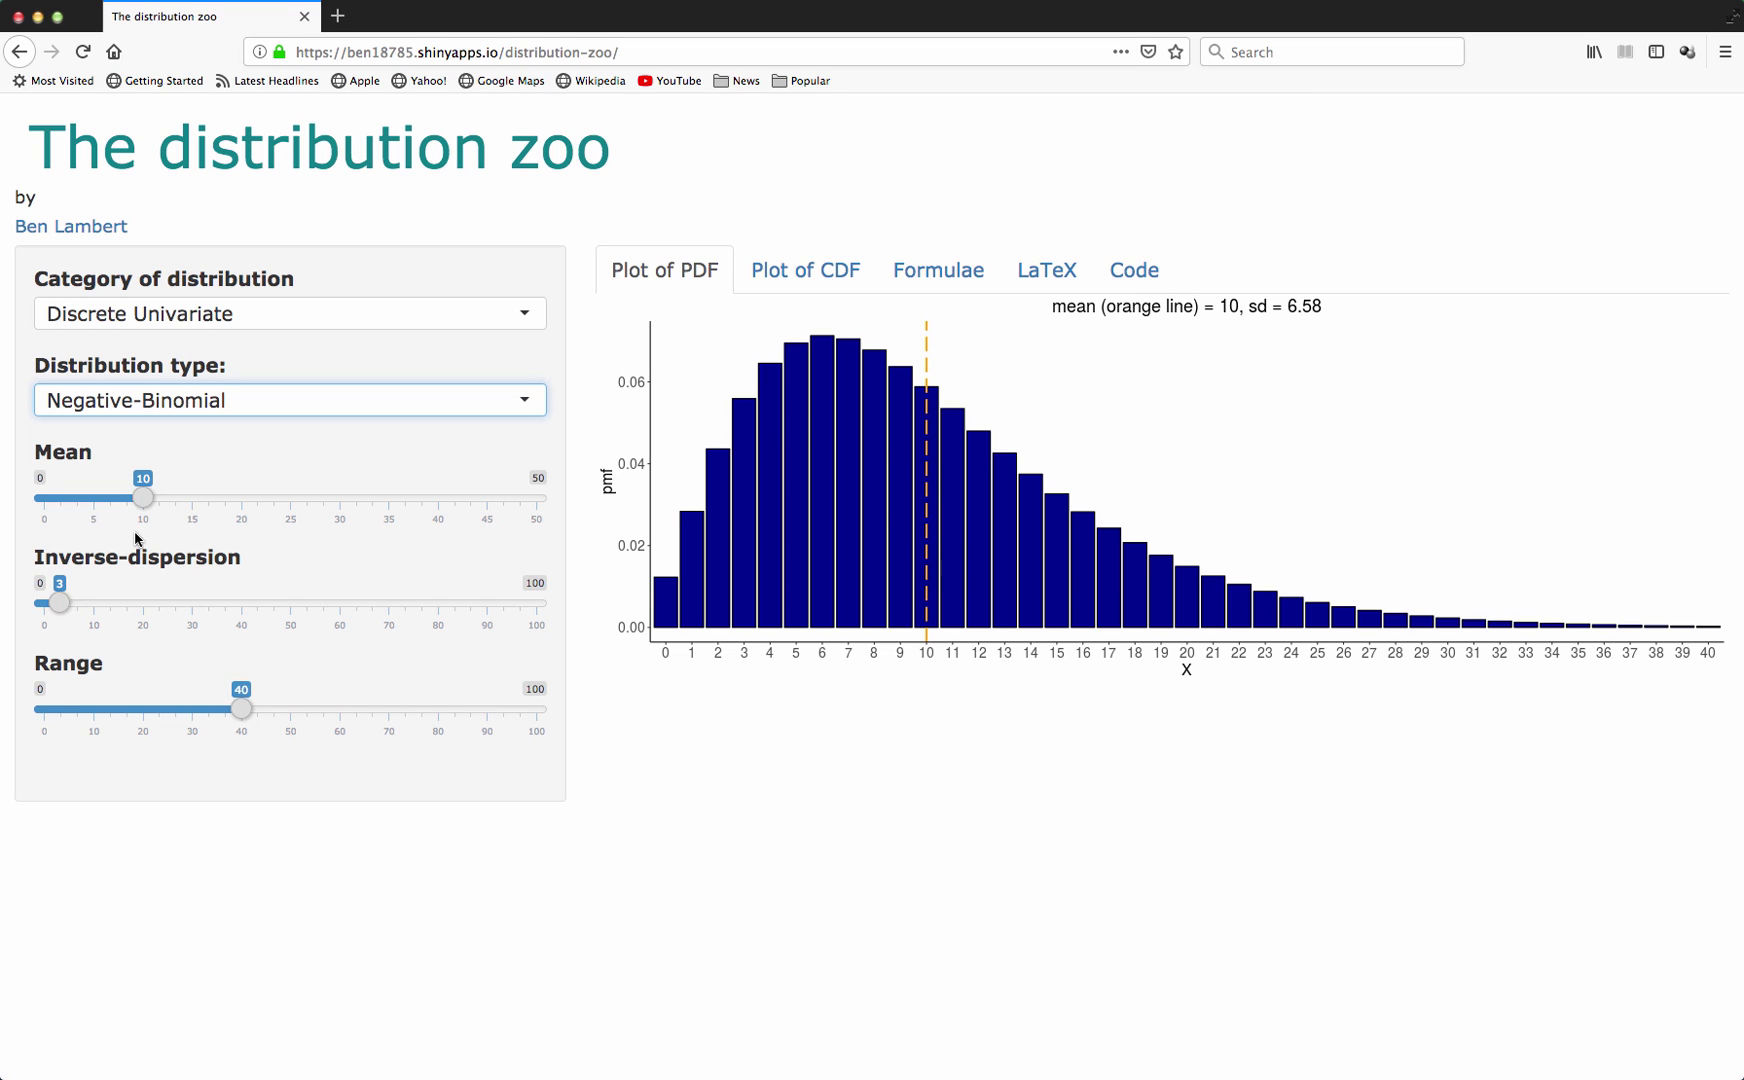
pyautogui.moveTo(145, 505); pyautogui.dragTo(243, 509)
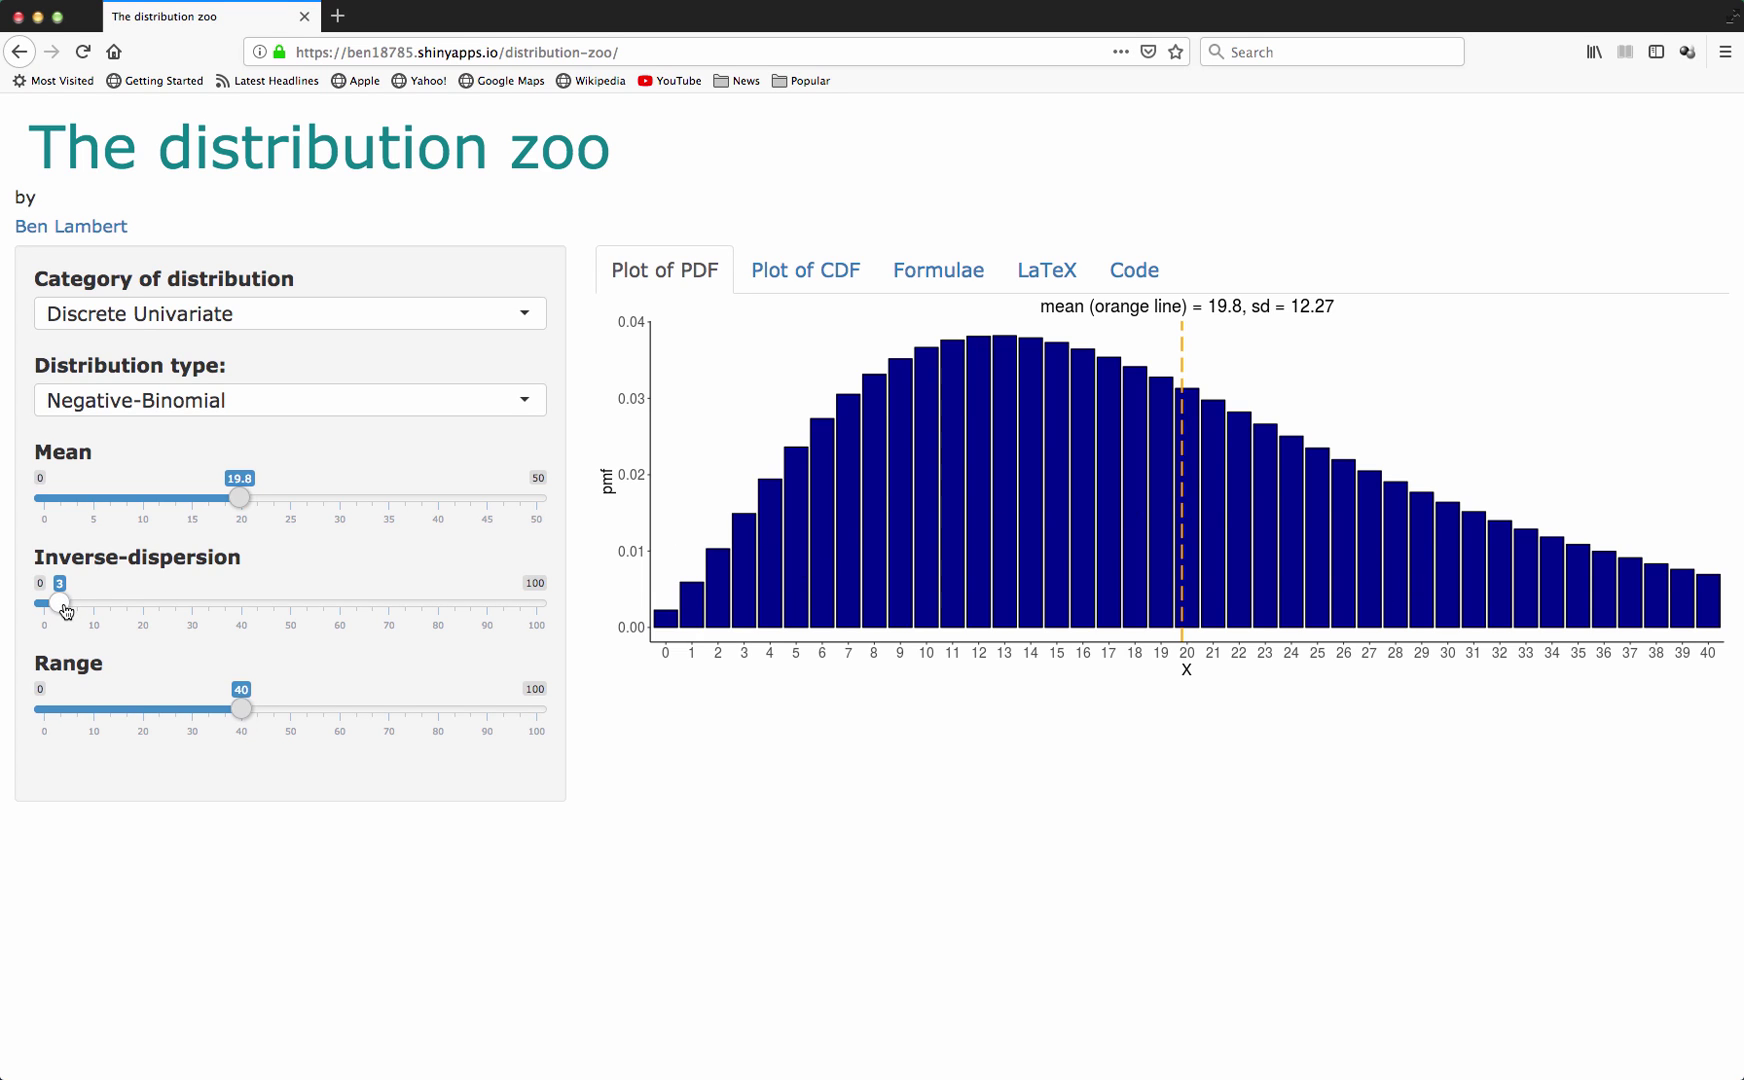
pyautogui.moveTo(65, 610); pyautogui.dragTo(548, 612)
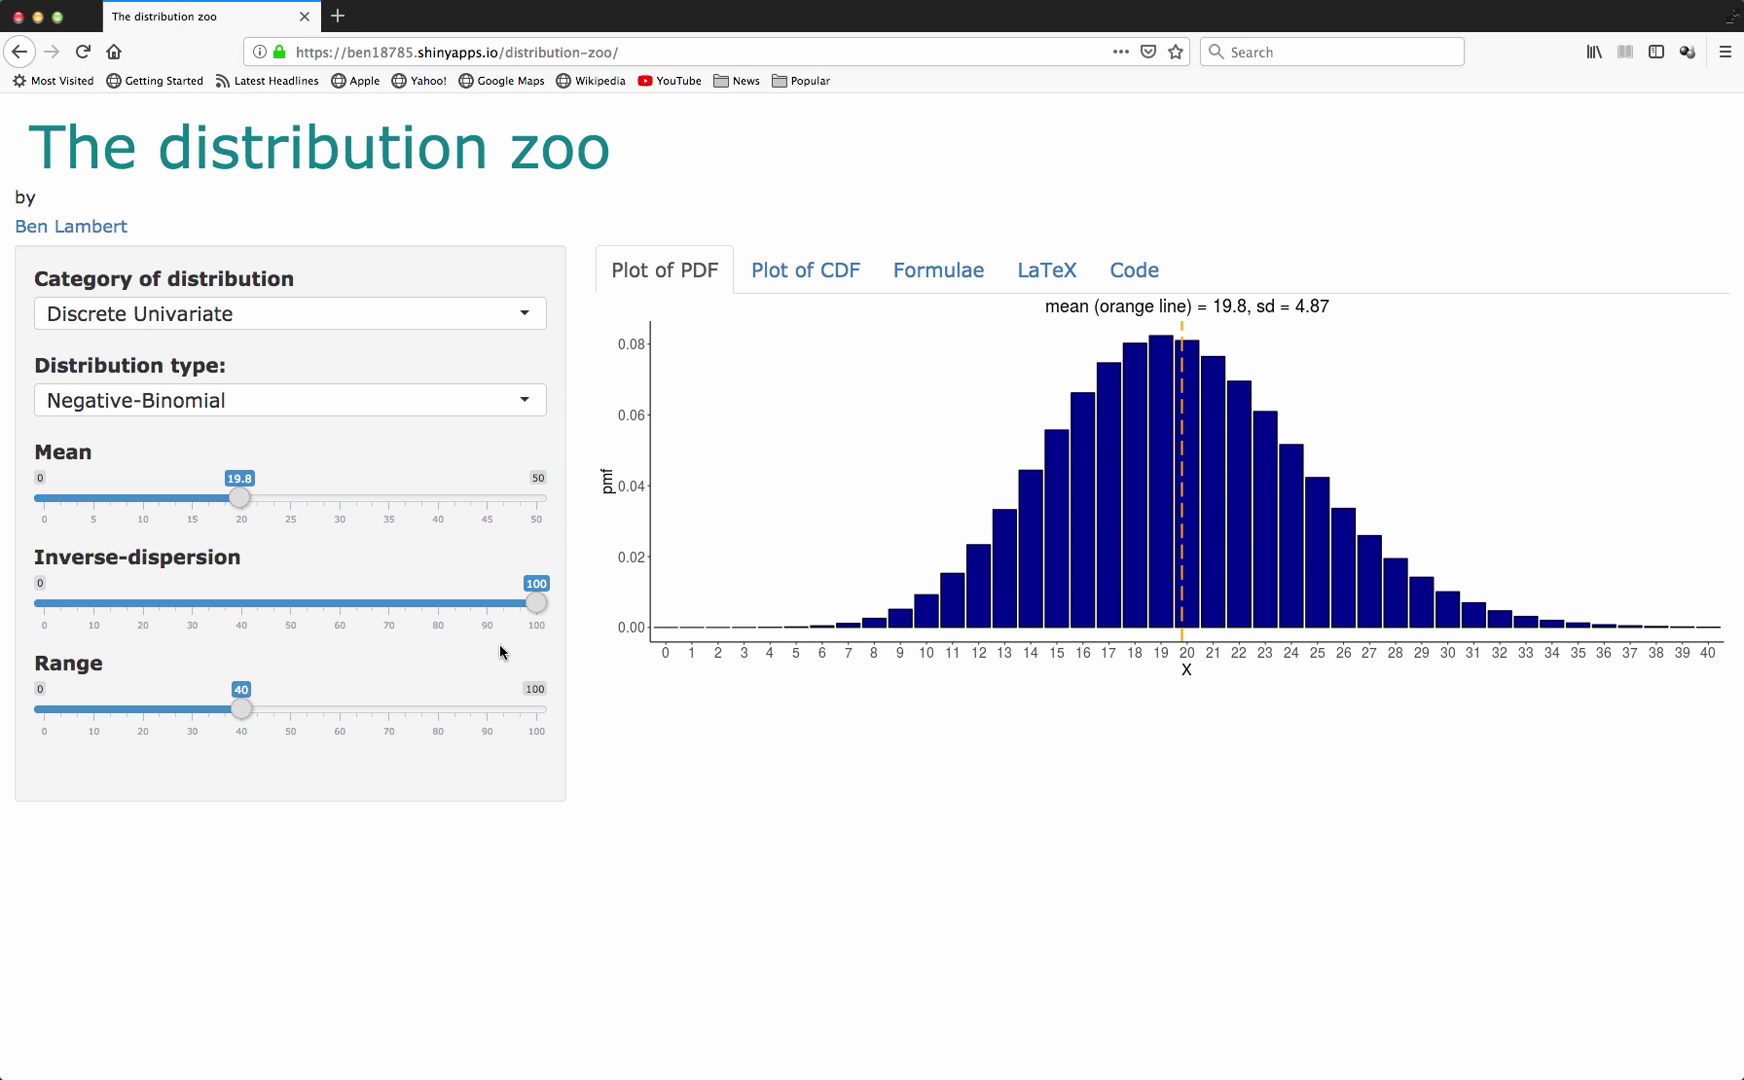
# View the Negative-Binomial's CDF plot, its Formulae, and then their LaTeX source
pyautogui.click(786, 281)
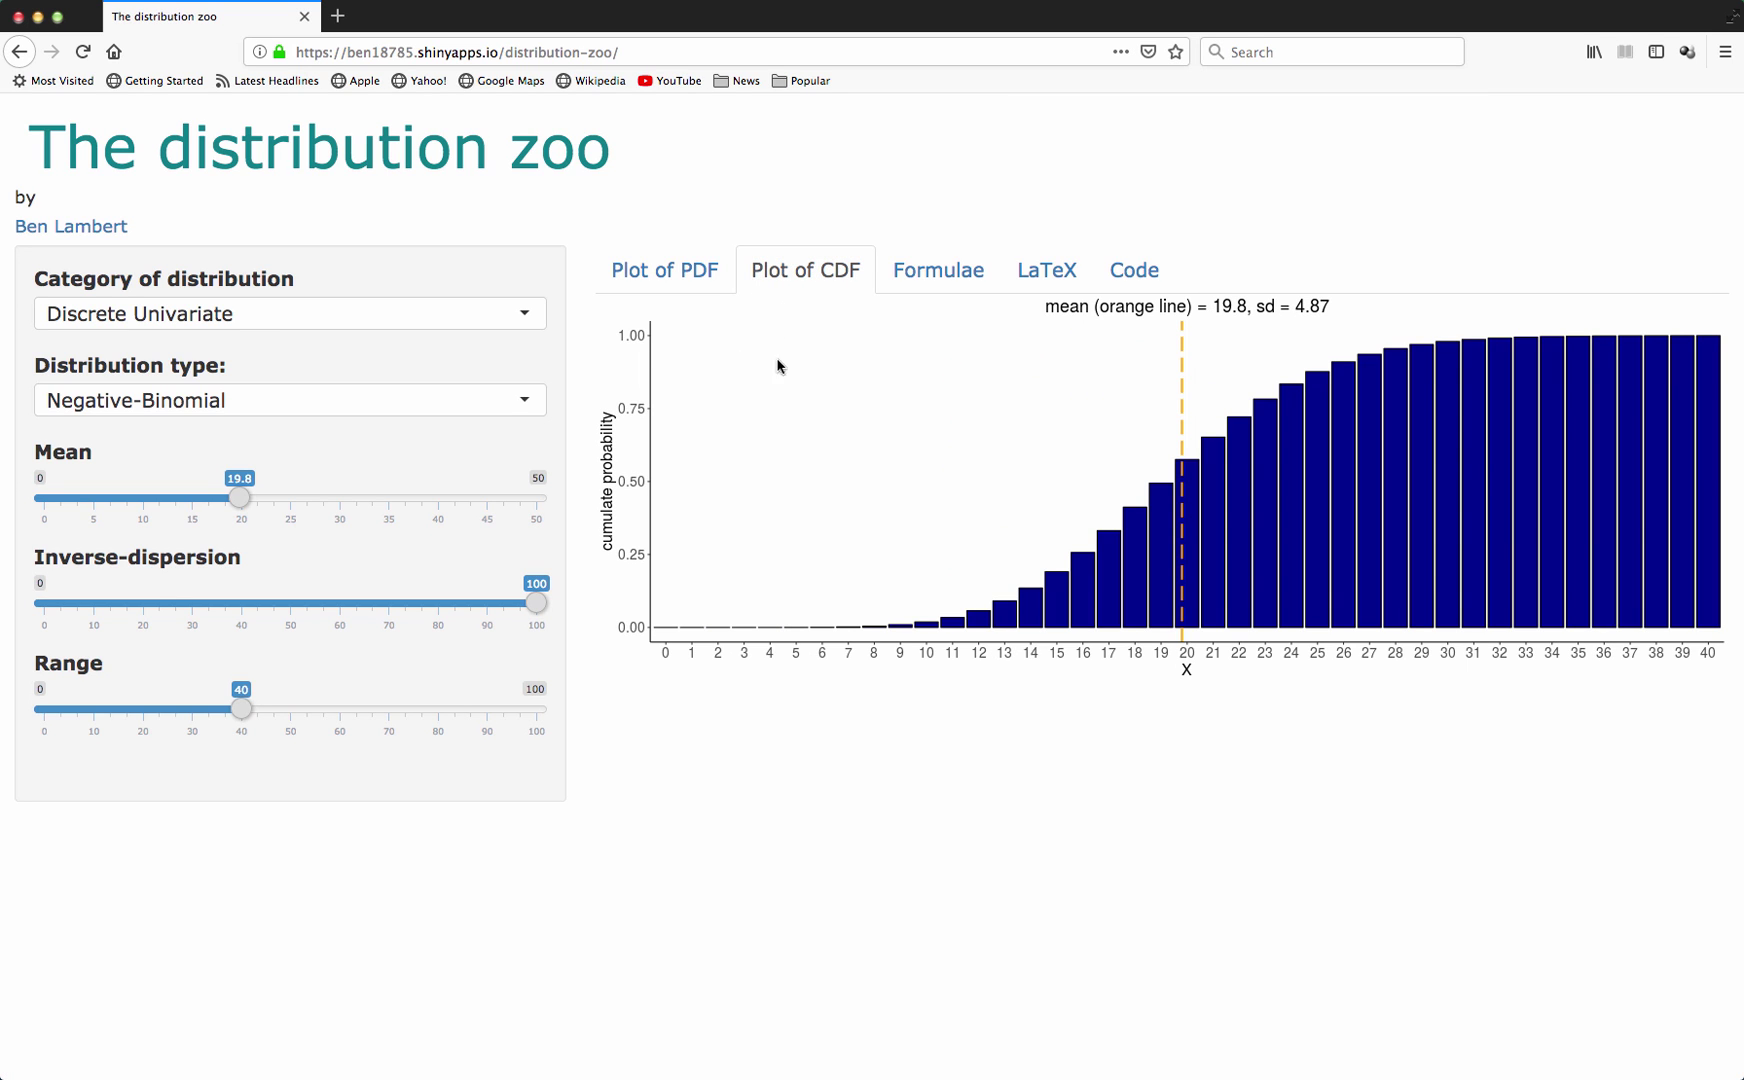
pyautogui.click(918, 282)
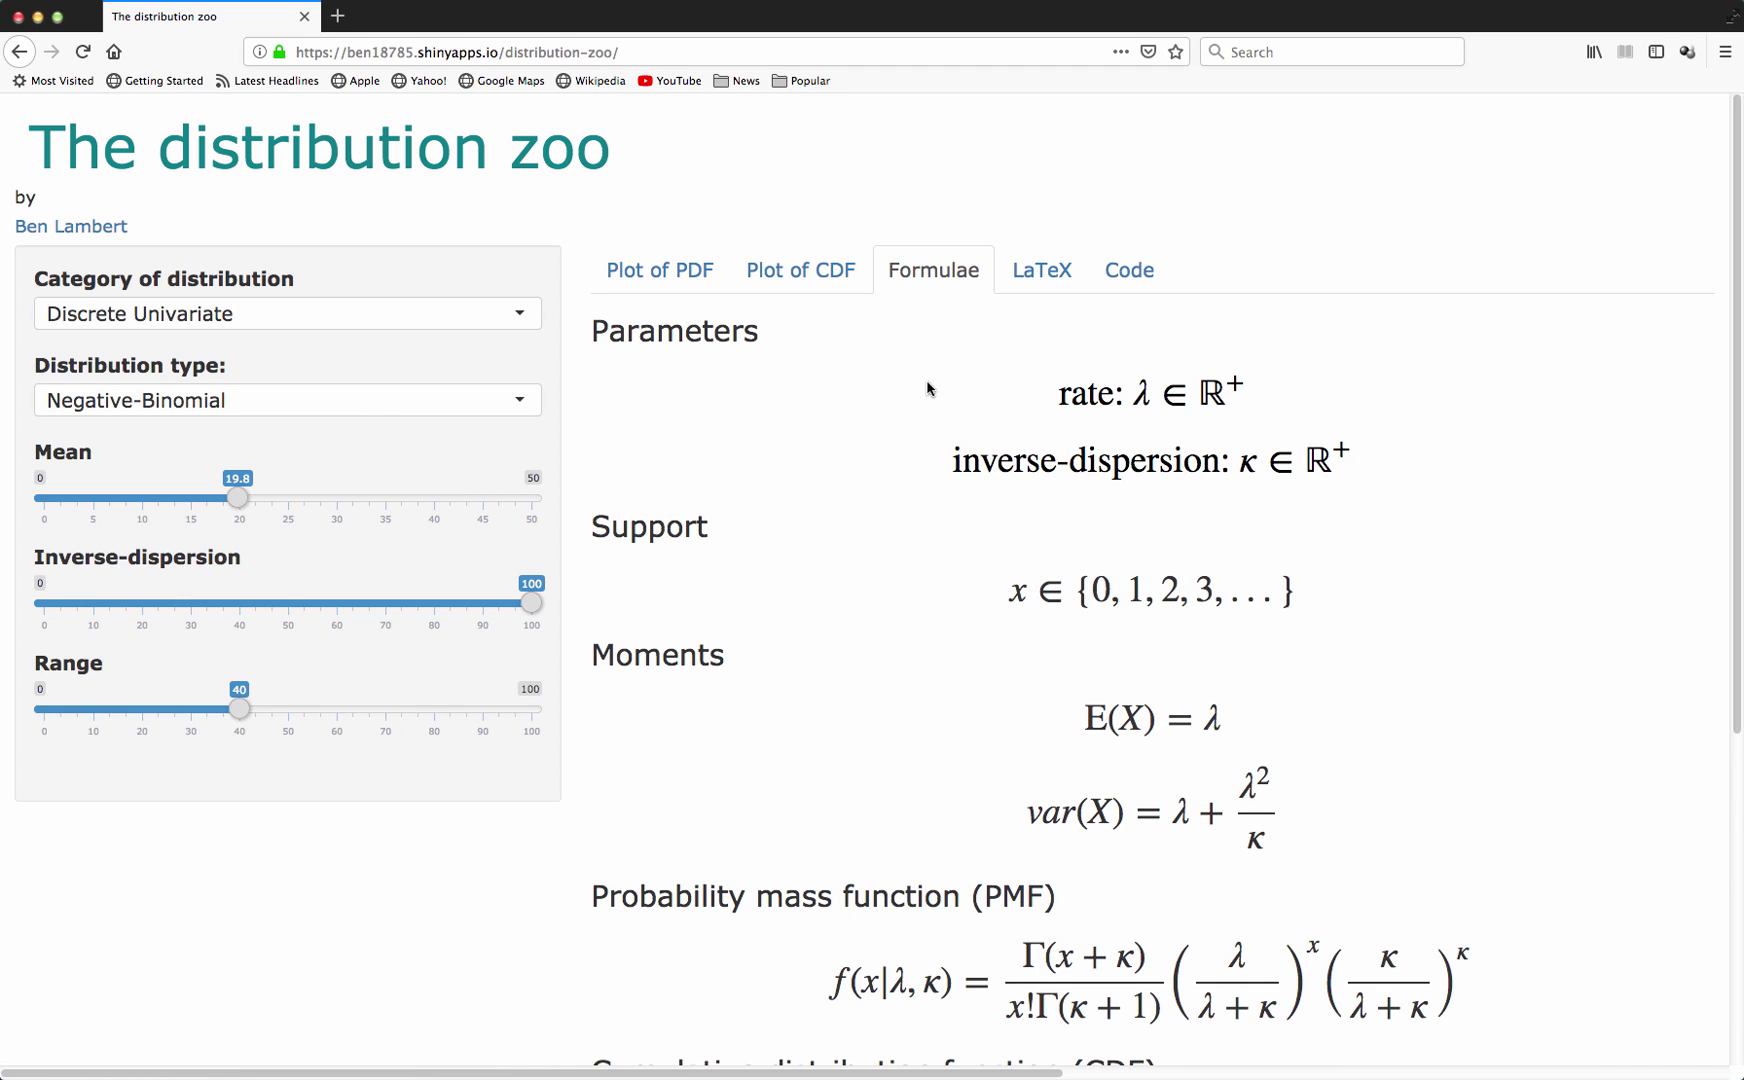
pyautogui.click(1034, 286)
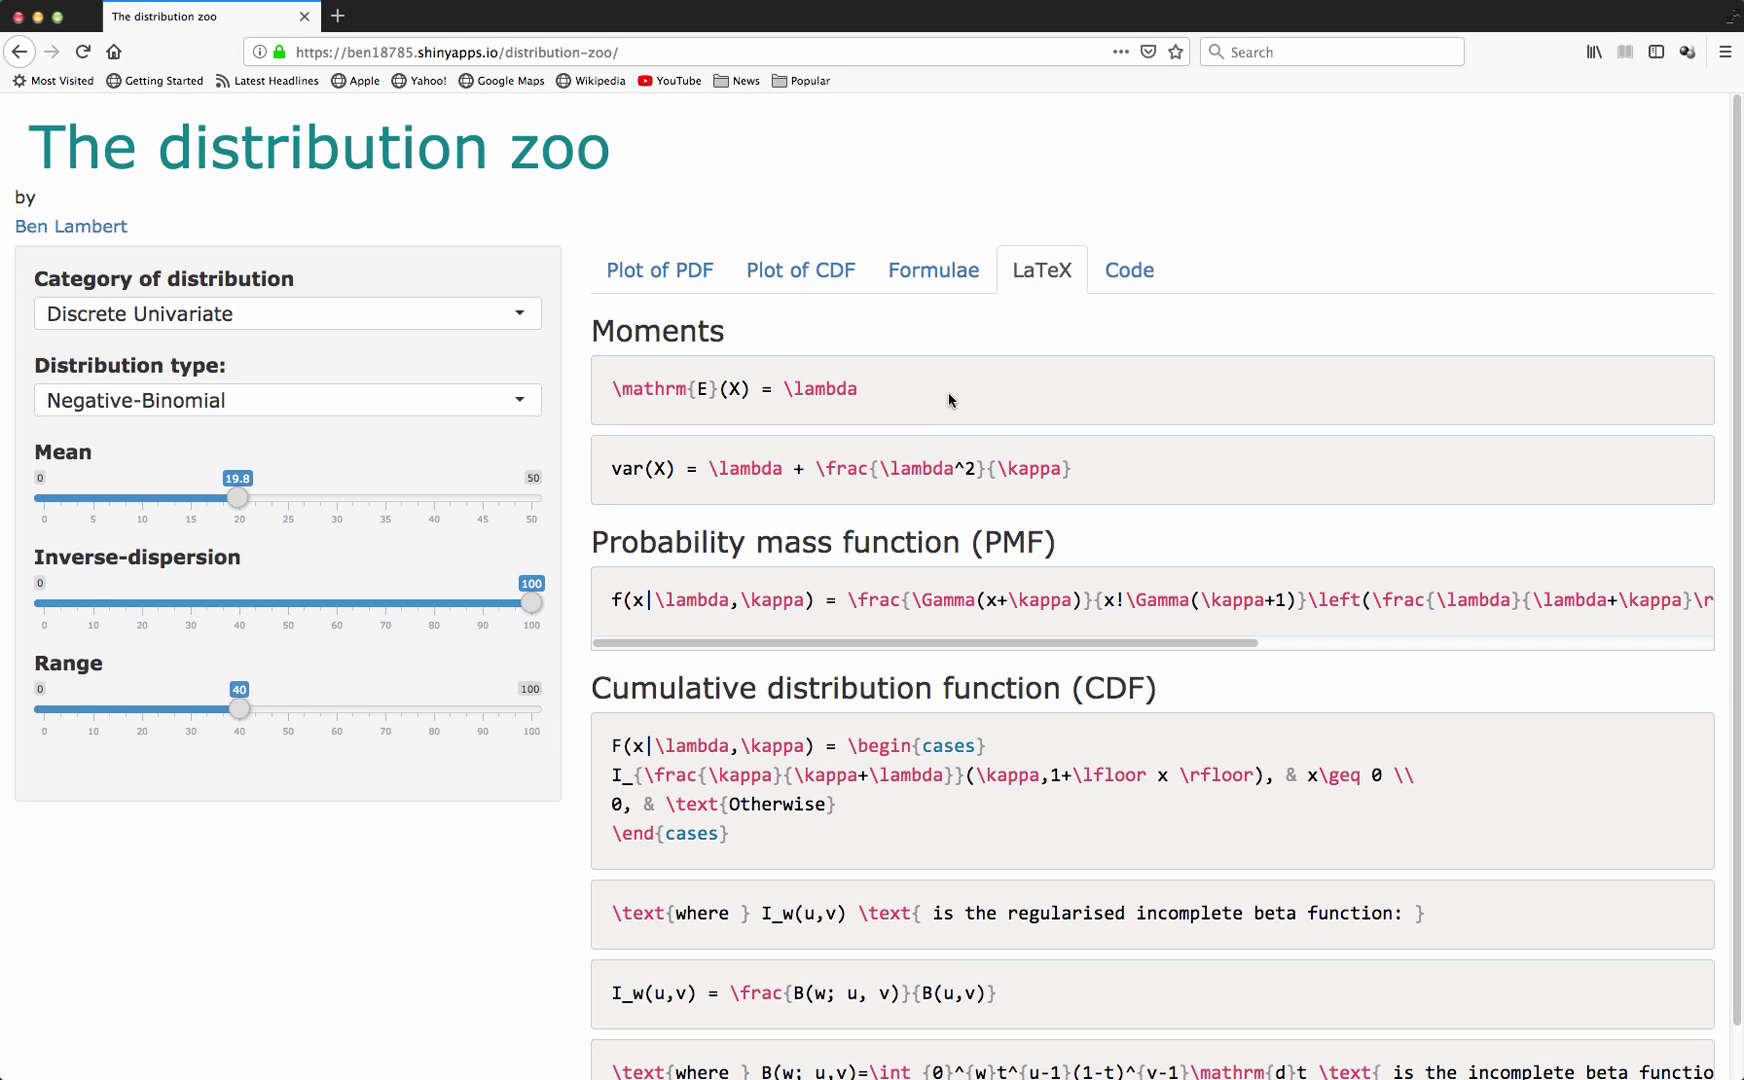
# Switch to the Multivariate Dirichlet and try sample size 10,302 with alpha 1 at 5.9
pyautogui.click(294, 314)
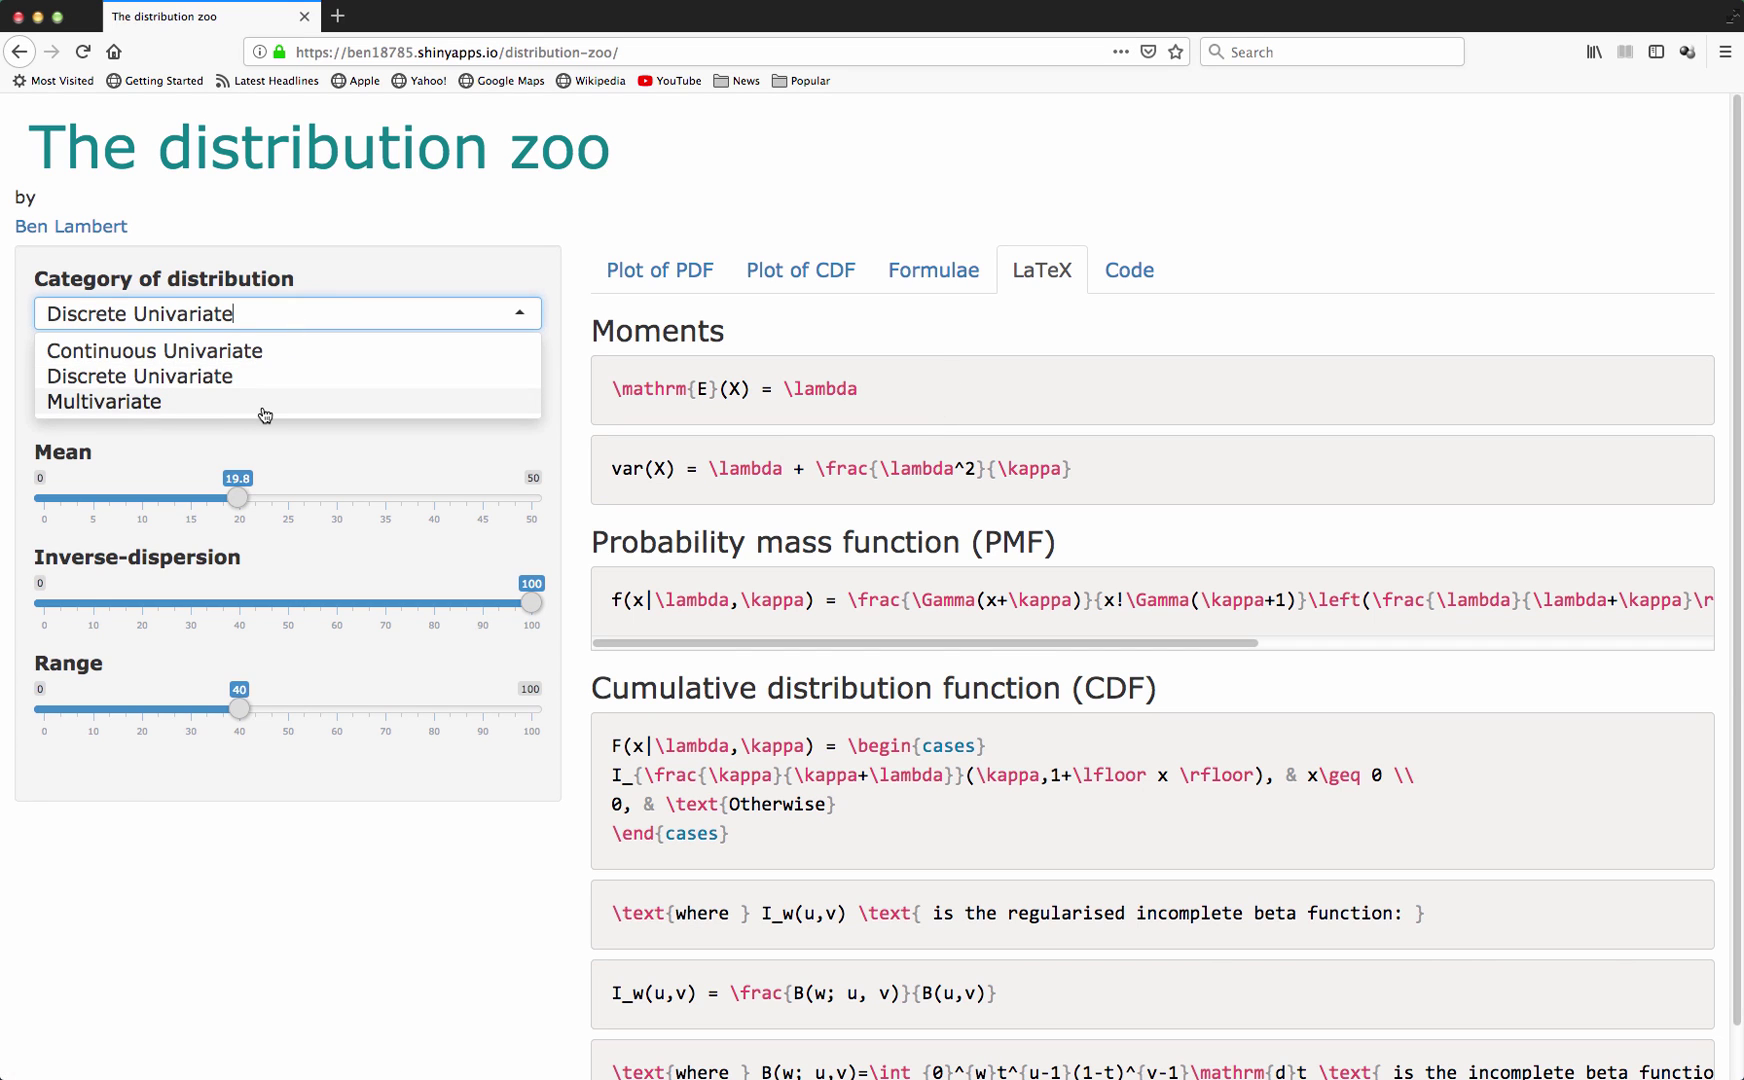
pyautogui.click(262, 401)
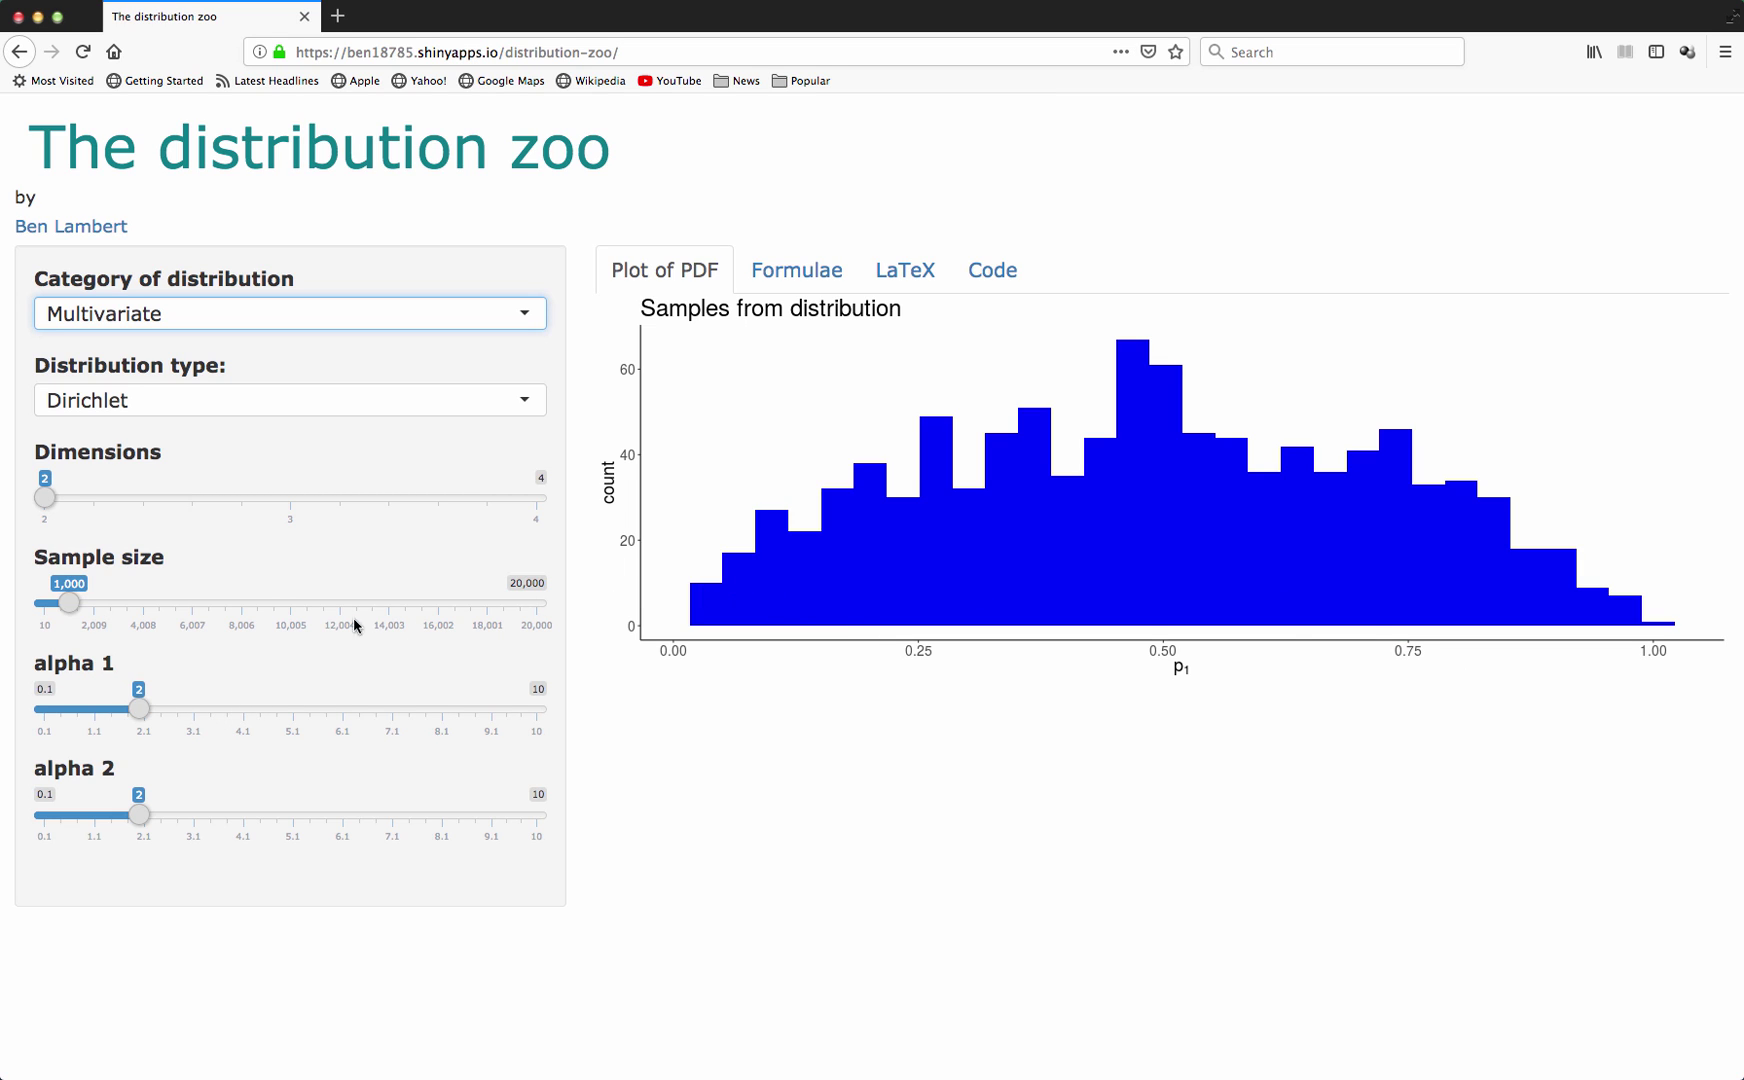
pyautogui.moveTo(69, 605); pyautogui.dragTo(298, 605)
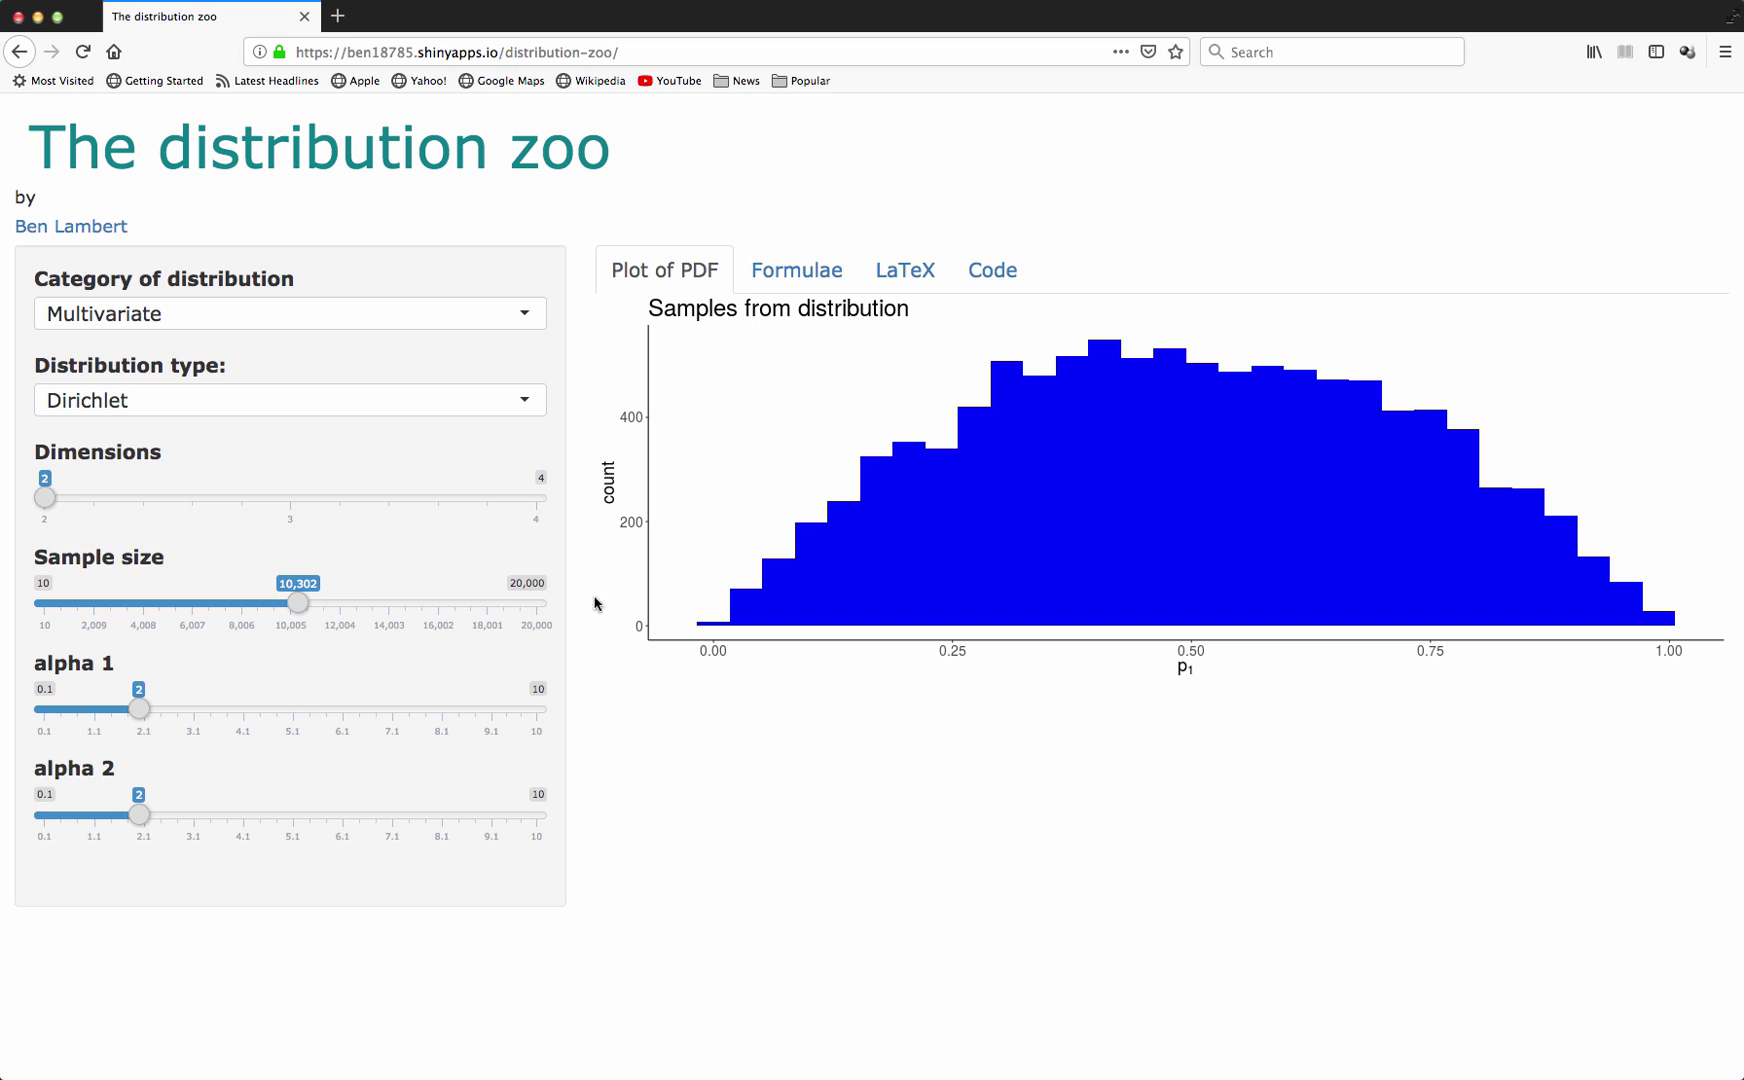
pyautogui.moveTo(142, 712); pyautogui.dragTo(374, 724)
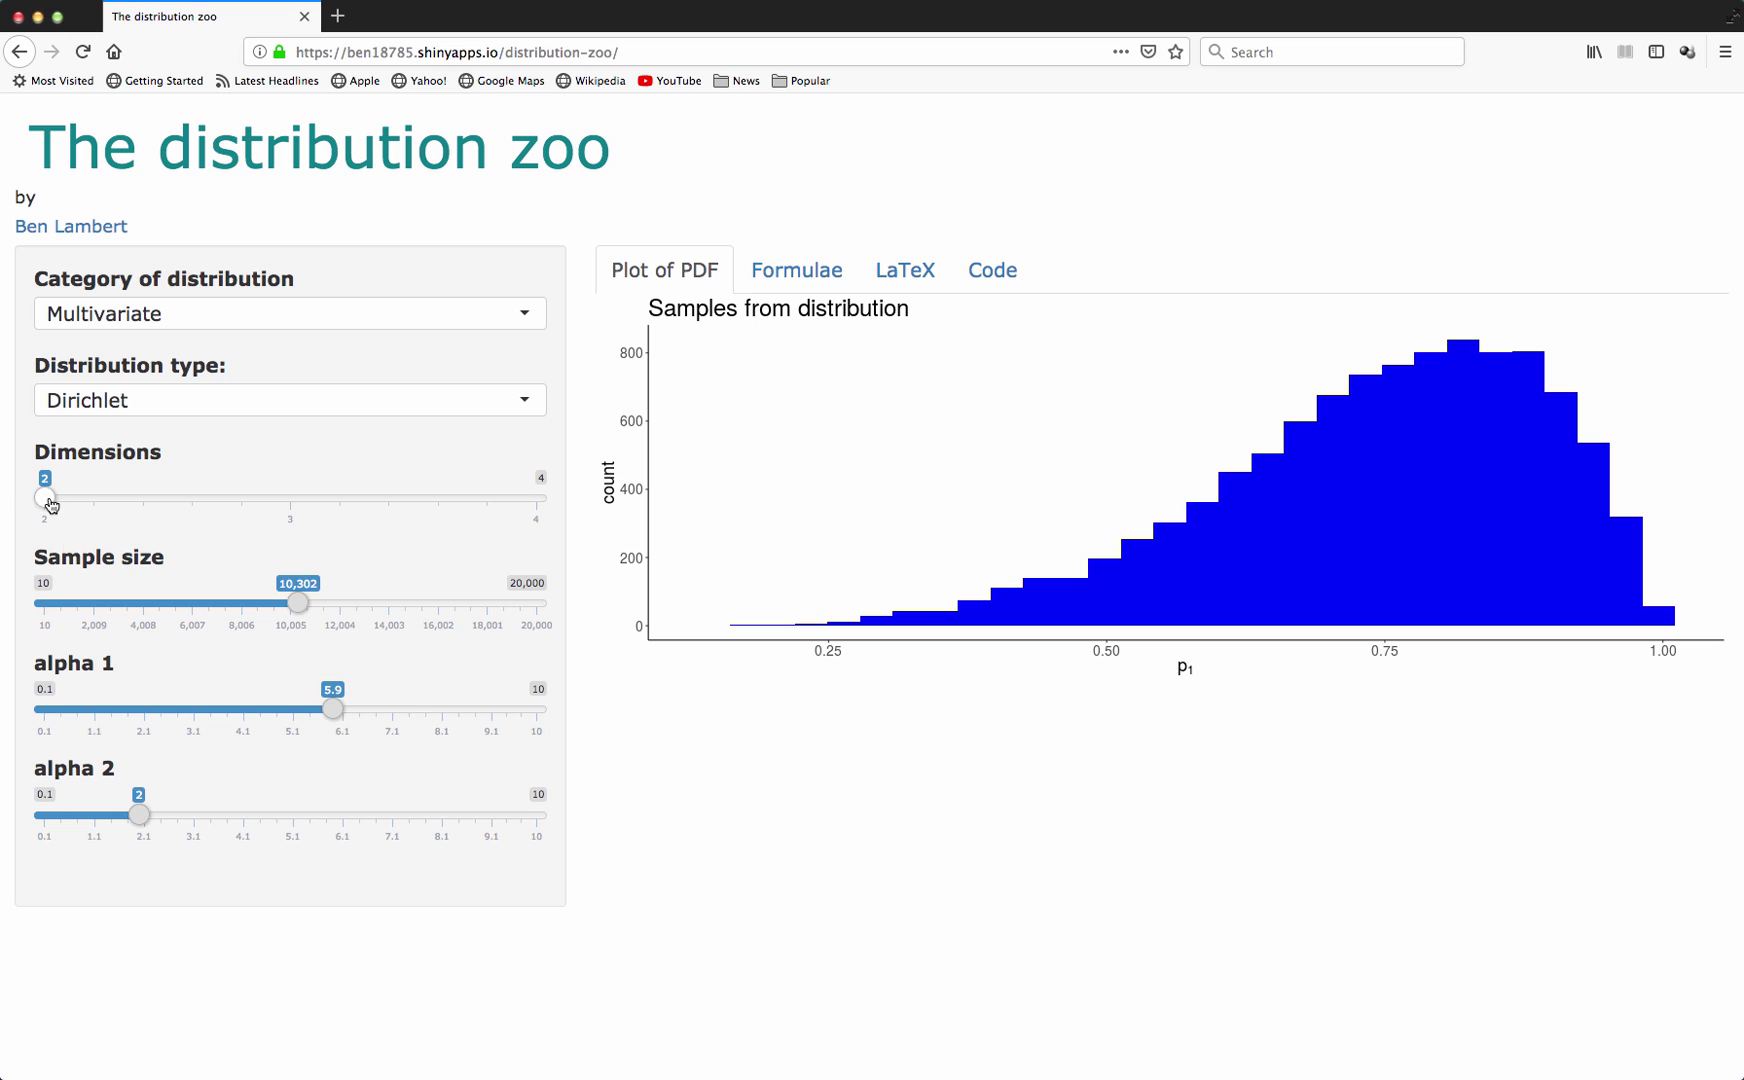
# Make the Dirichlet three-dimensional with 5,275 samples, alpha 1 at 2.4 and alpha 2 at 9.1
pyautogui.moveTo(48, 503); pyautogui.dragTo(289, 498)
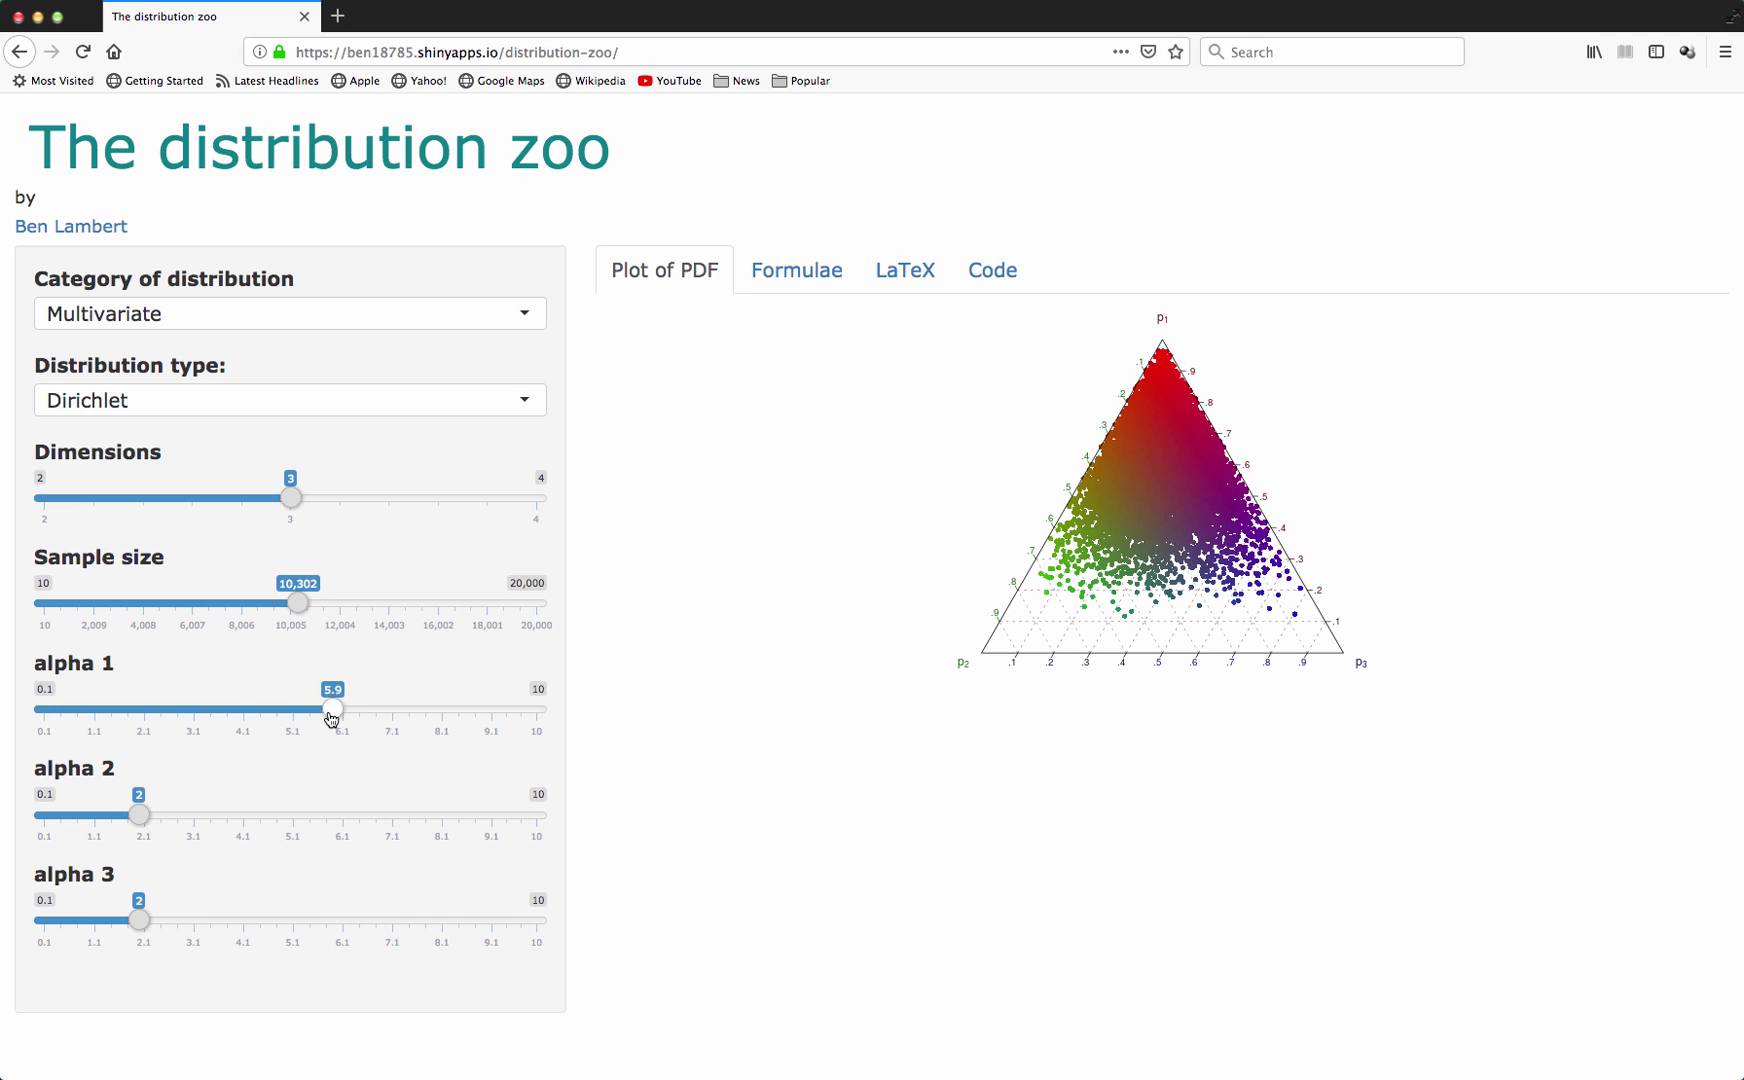
pyautogui.moveTo(333, 711); pyautogui.dragTo(158, 709)
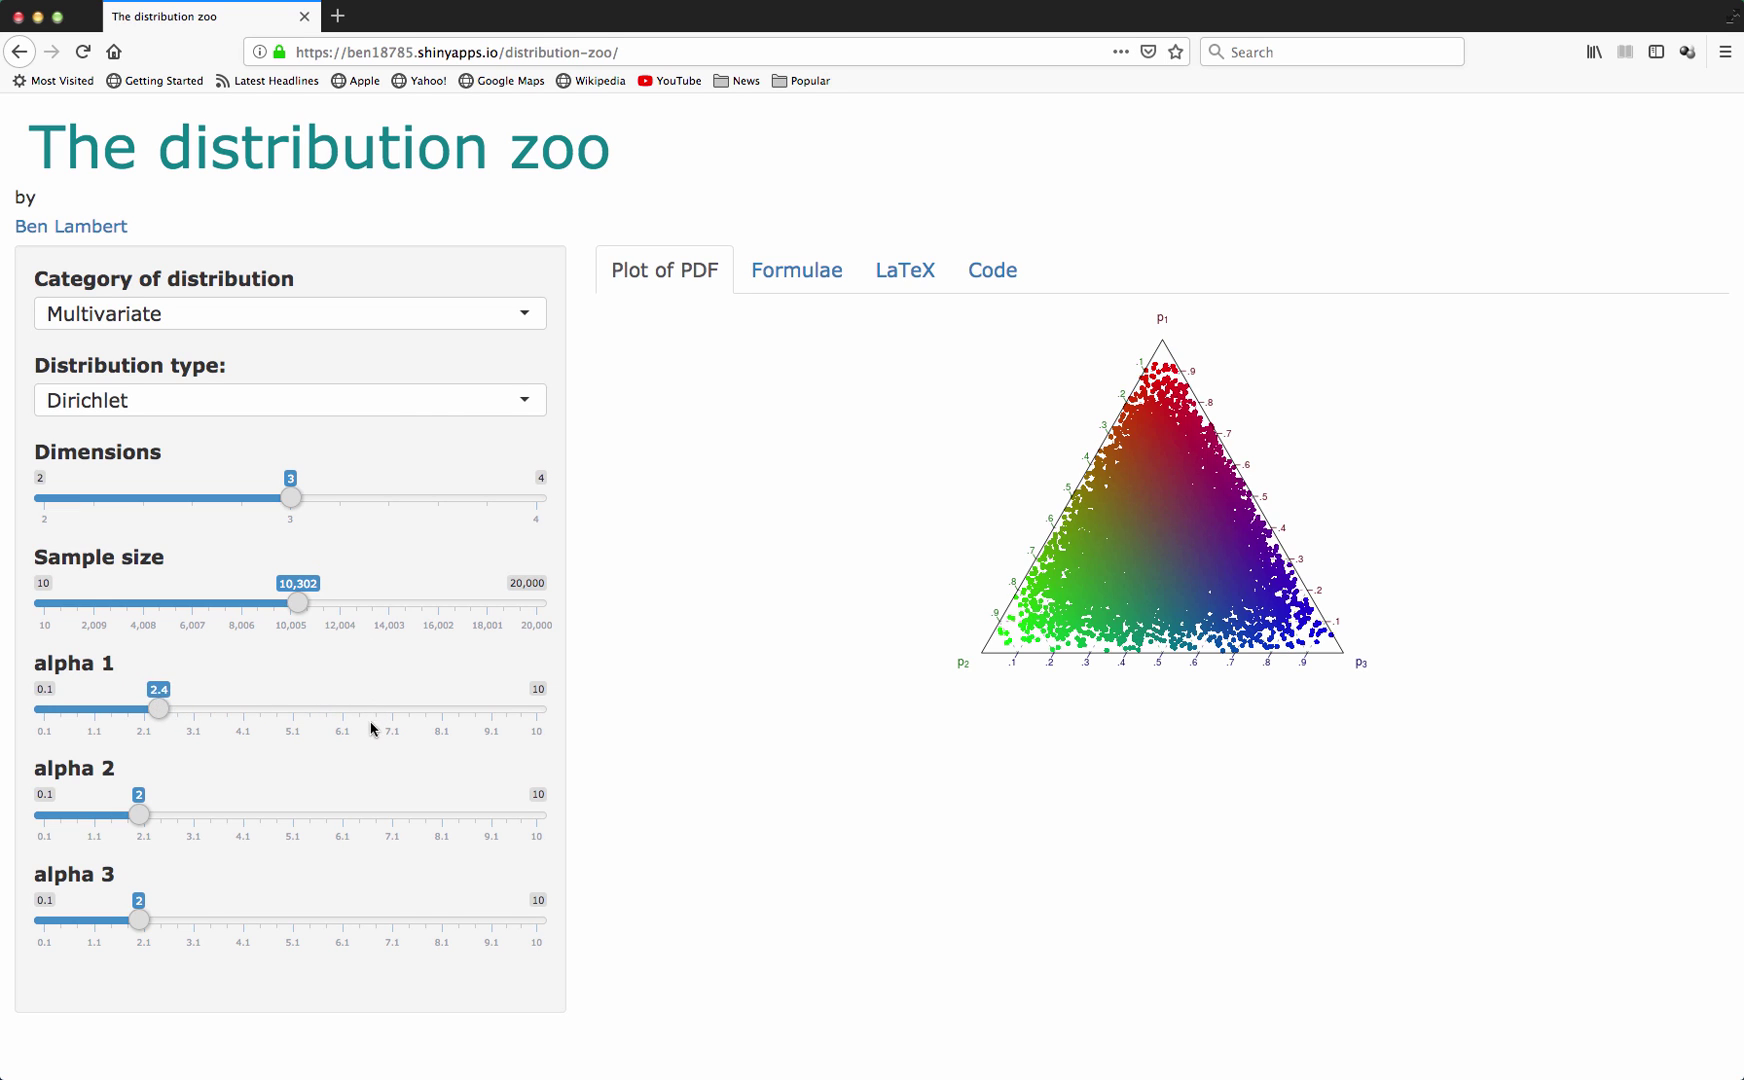
pyautogui.moveTo(298, 606); pyautogui.dragTo(174, 604)
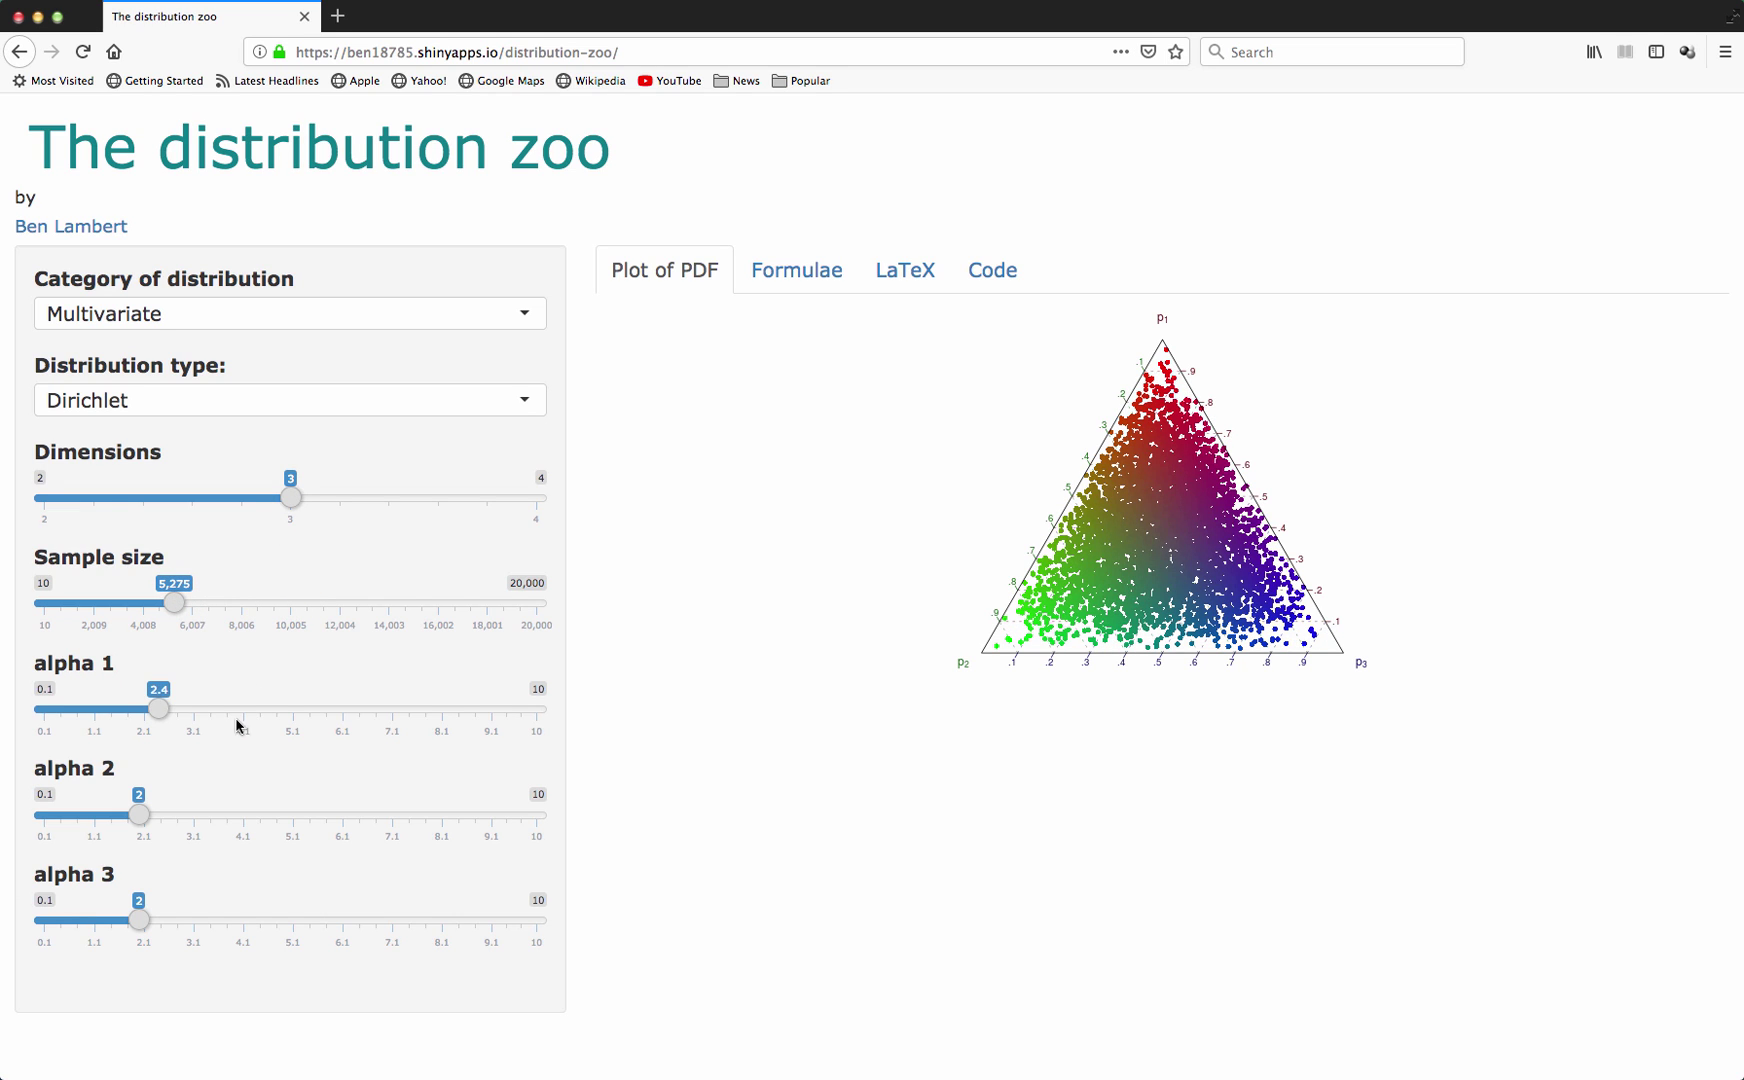
pyautogui.moveTo(140, 815); pyautogui.dragTo(490, 828)
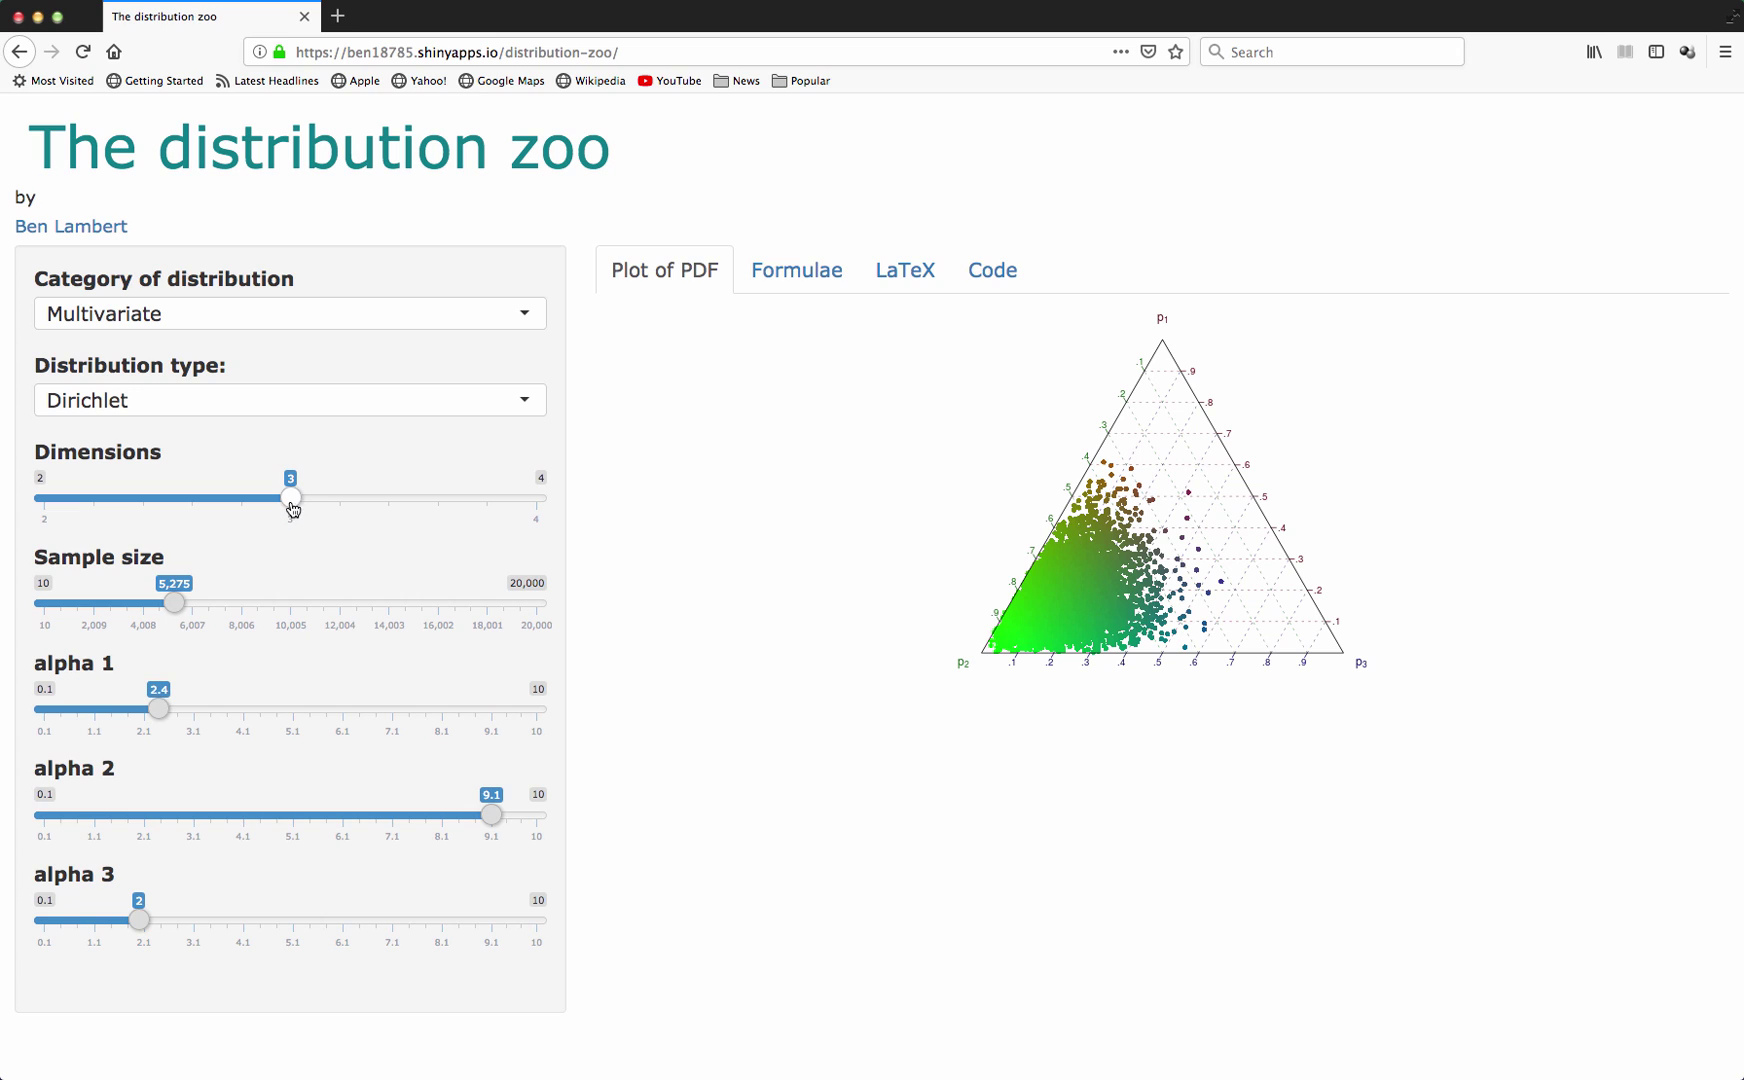
# Extend the Dirichlet to 4 dimensions with alpha 2 at 2.9 and alpha 3 at 6.5
pyautogui.moveTo(292, 508); pyautogui.dragTo(530, 502)
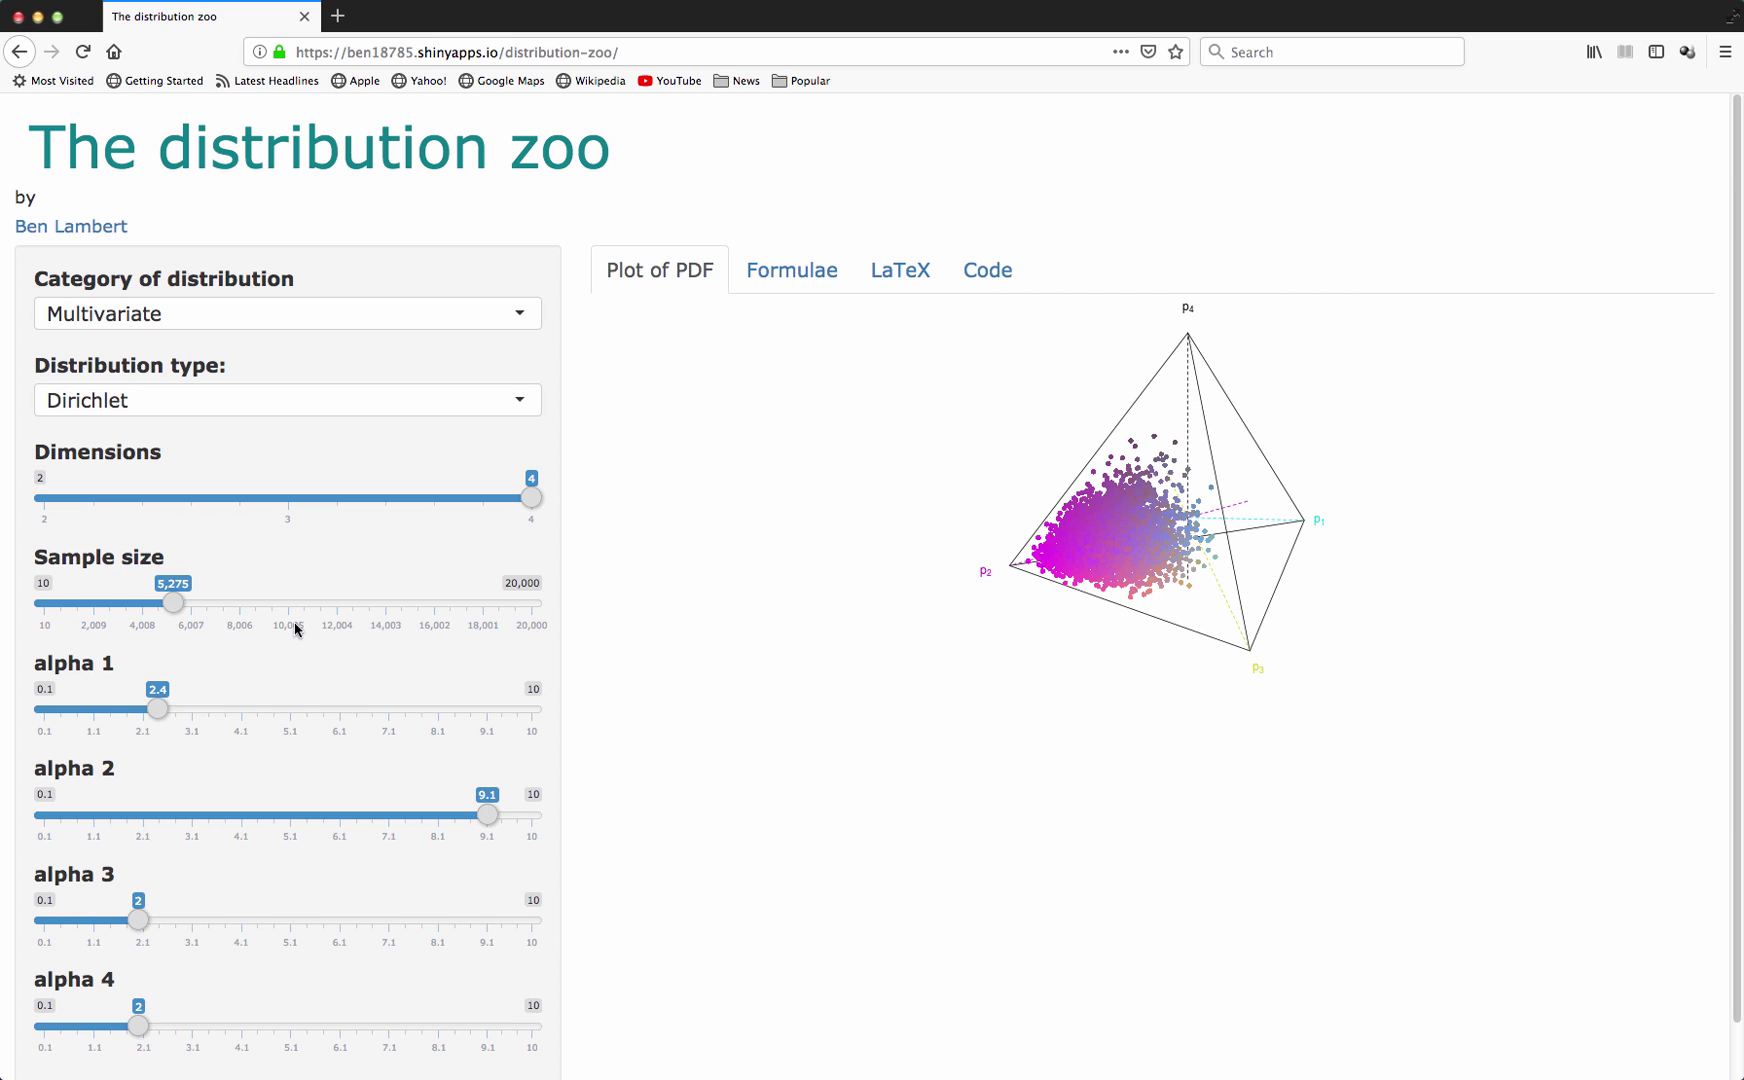
pyautogui.moveTo(479, 814); pyautogui.dragTo(182, 815)
pyautogui.moveTo(141, 929); pyautogui.dragTo(362, 925)
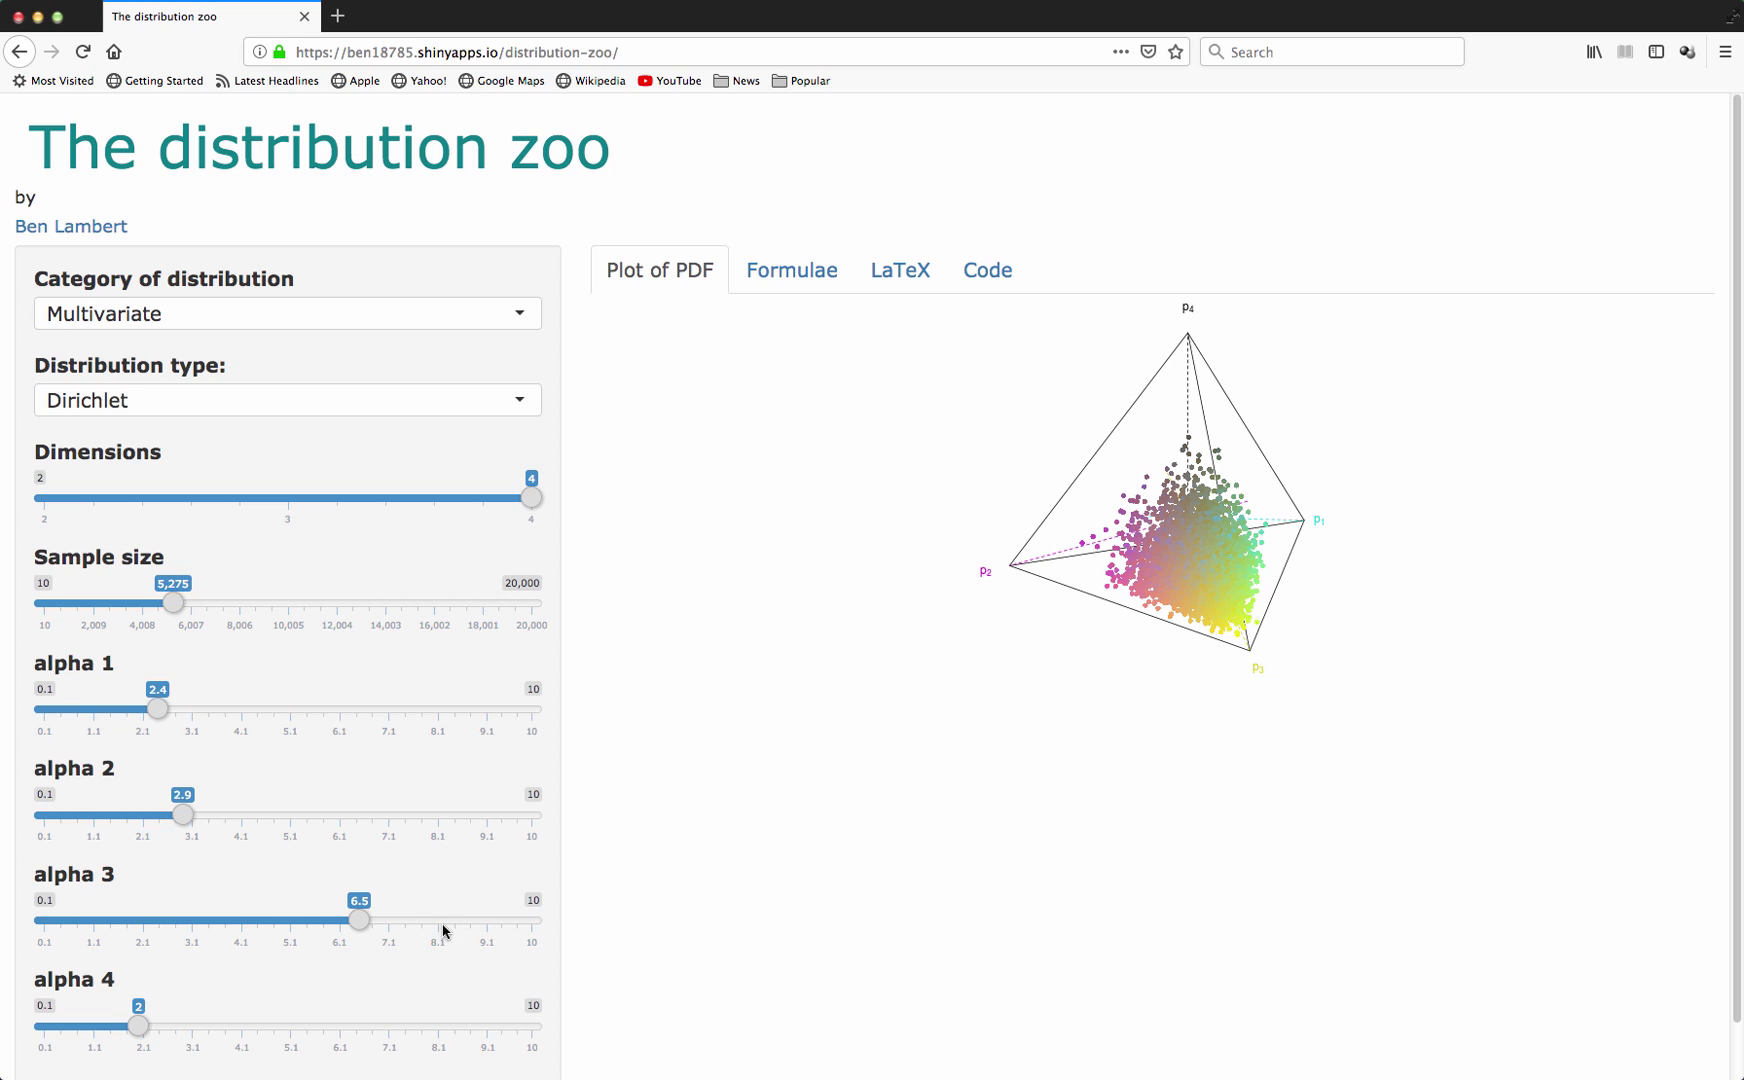
# Switch the multivariate distribution to LKJ, showing 2,000 samples in 4 dimensions
pyautogui.click(482, 408)
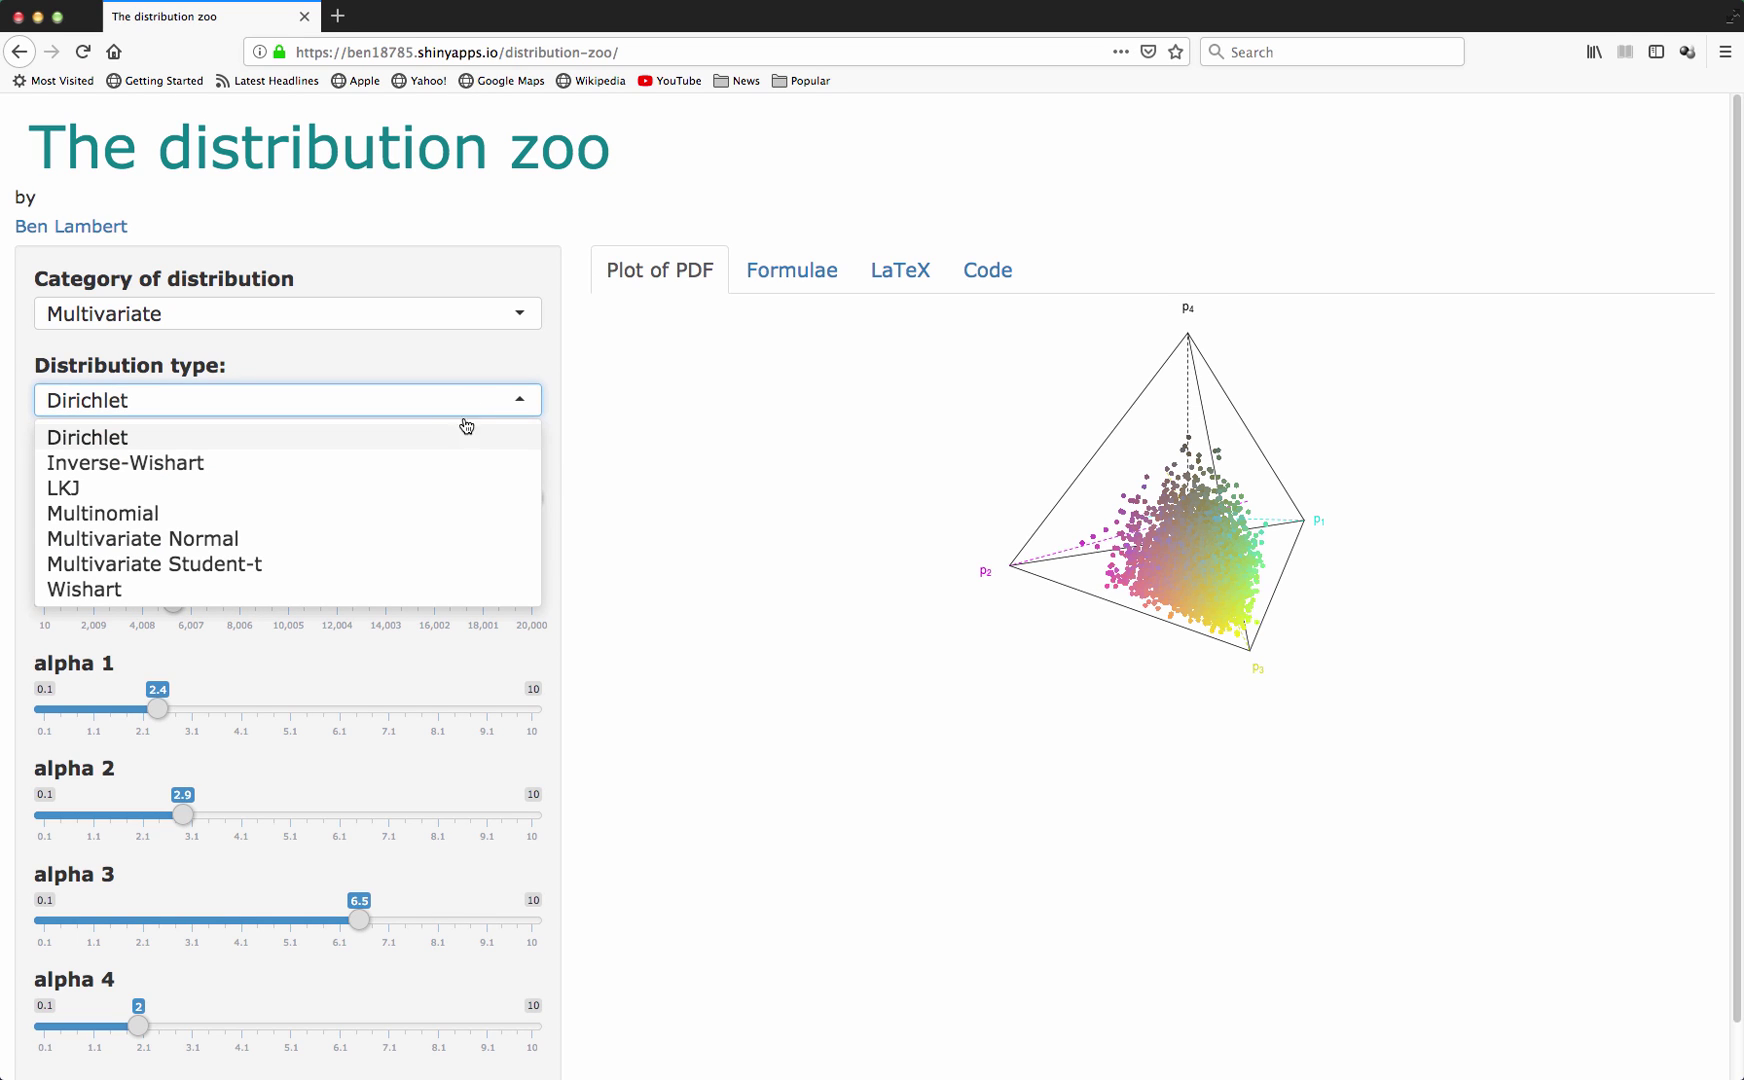
pyautogui.click(410, 496)
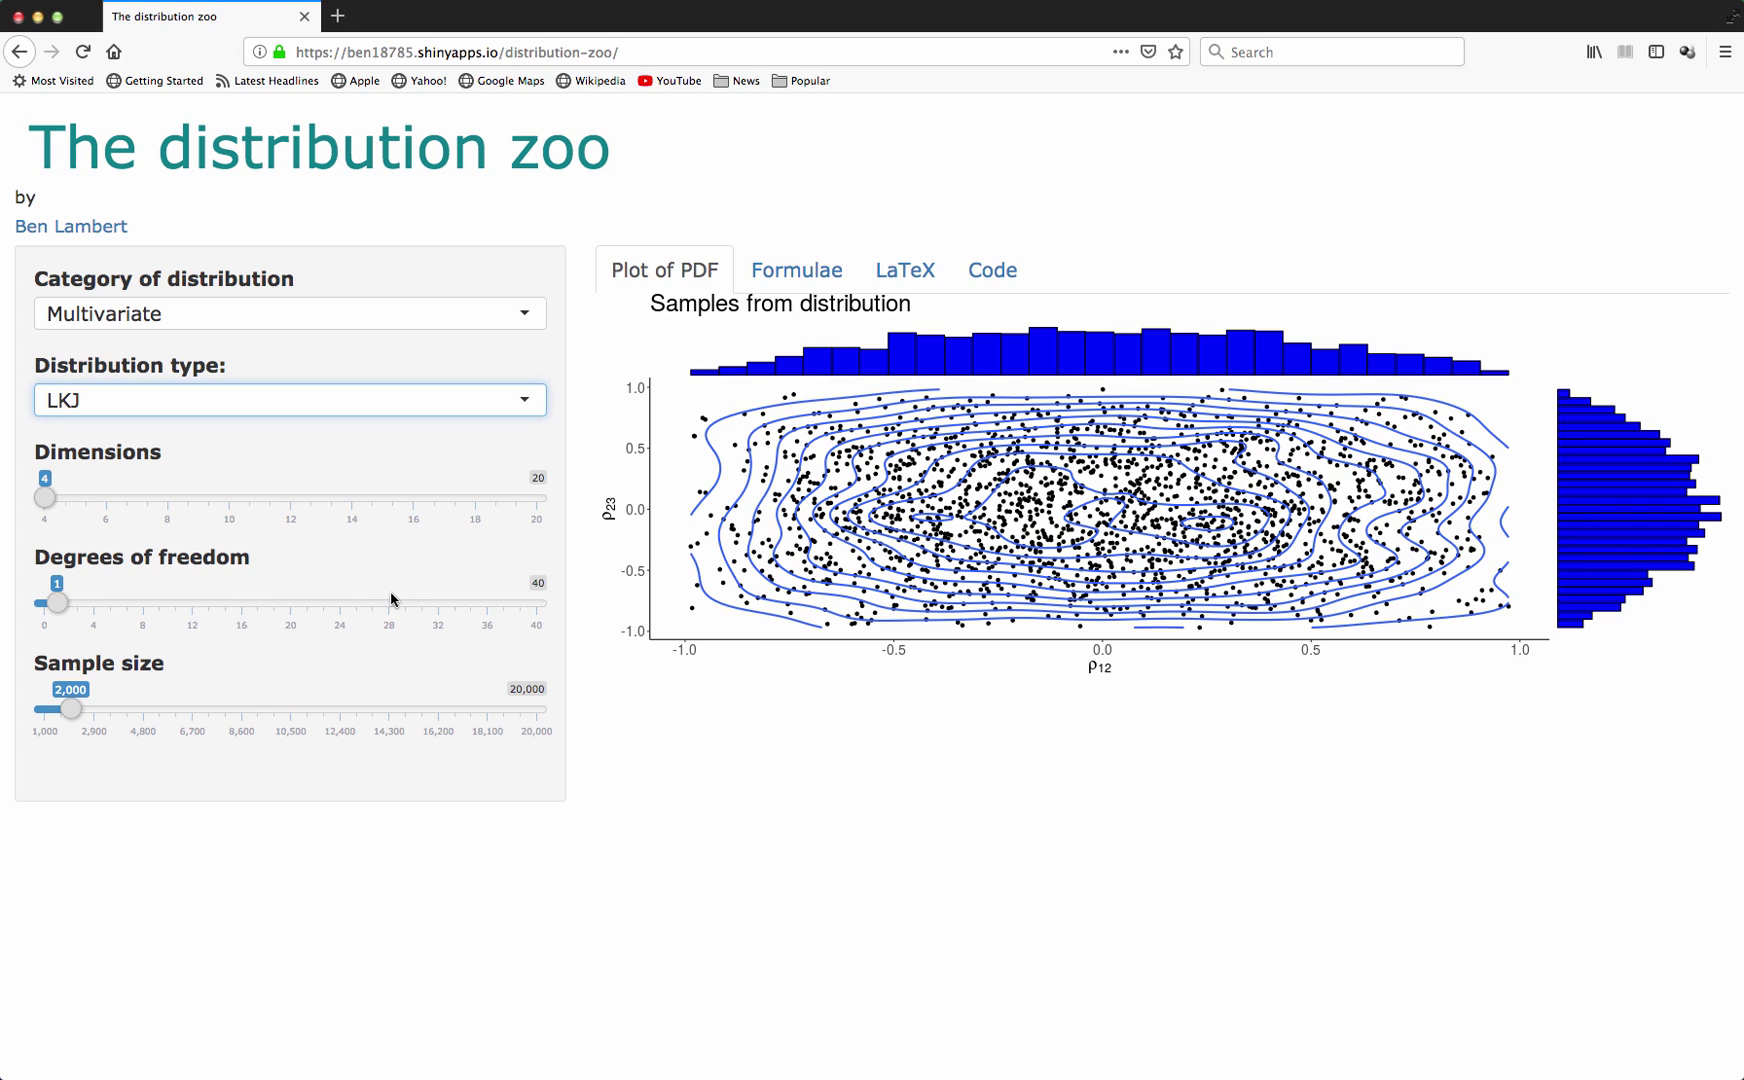
pyautogui.click(393, 400)
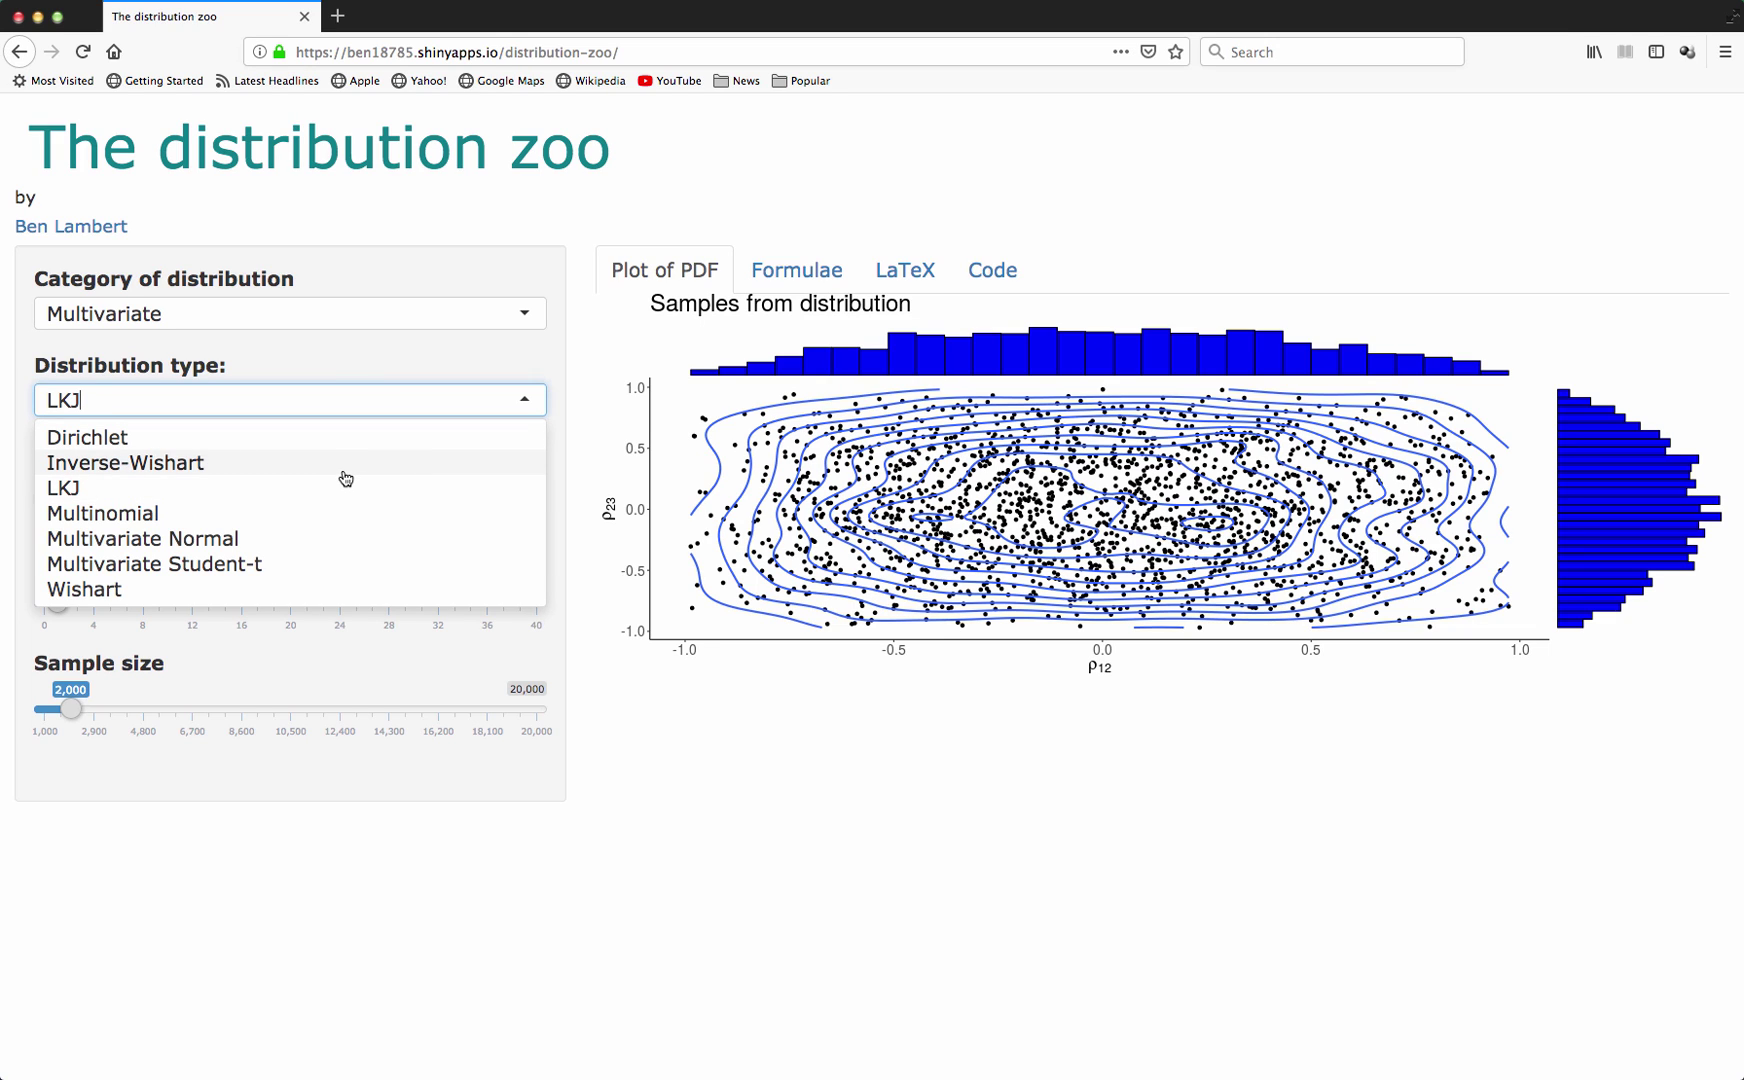
# Keep LKJ selected and set 7 dimensions and 18.4 degrees of freedom for the sample plot
pyautogui.click(283, 748)
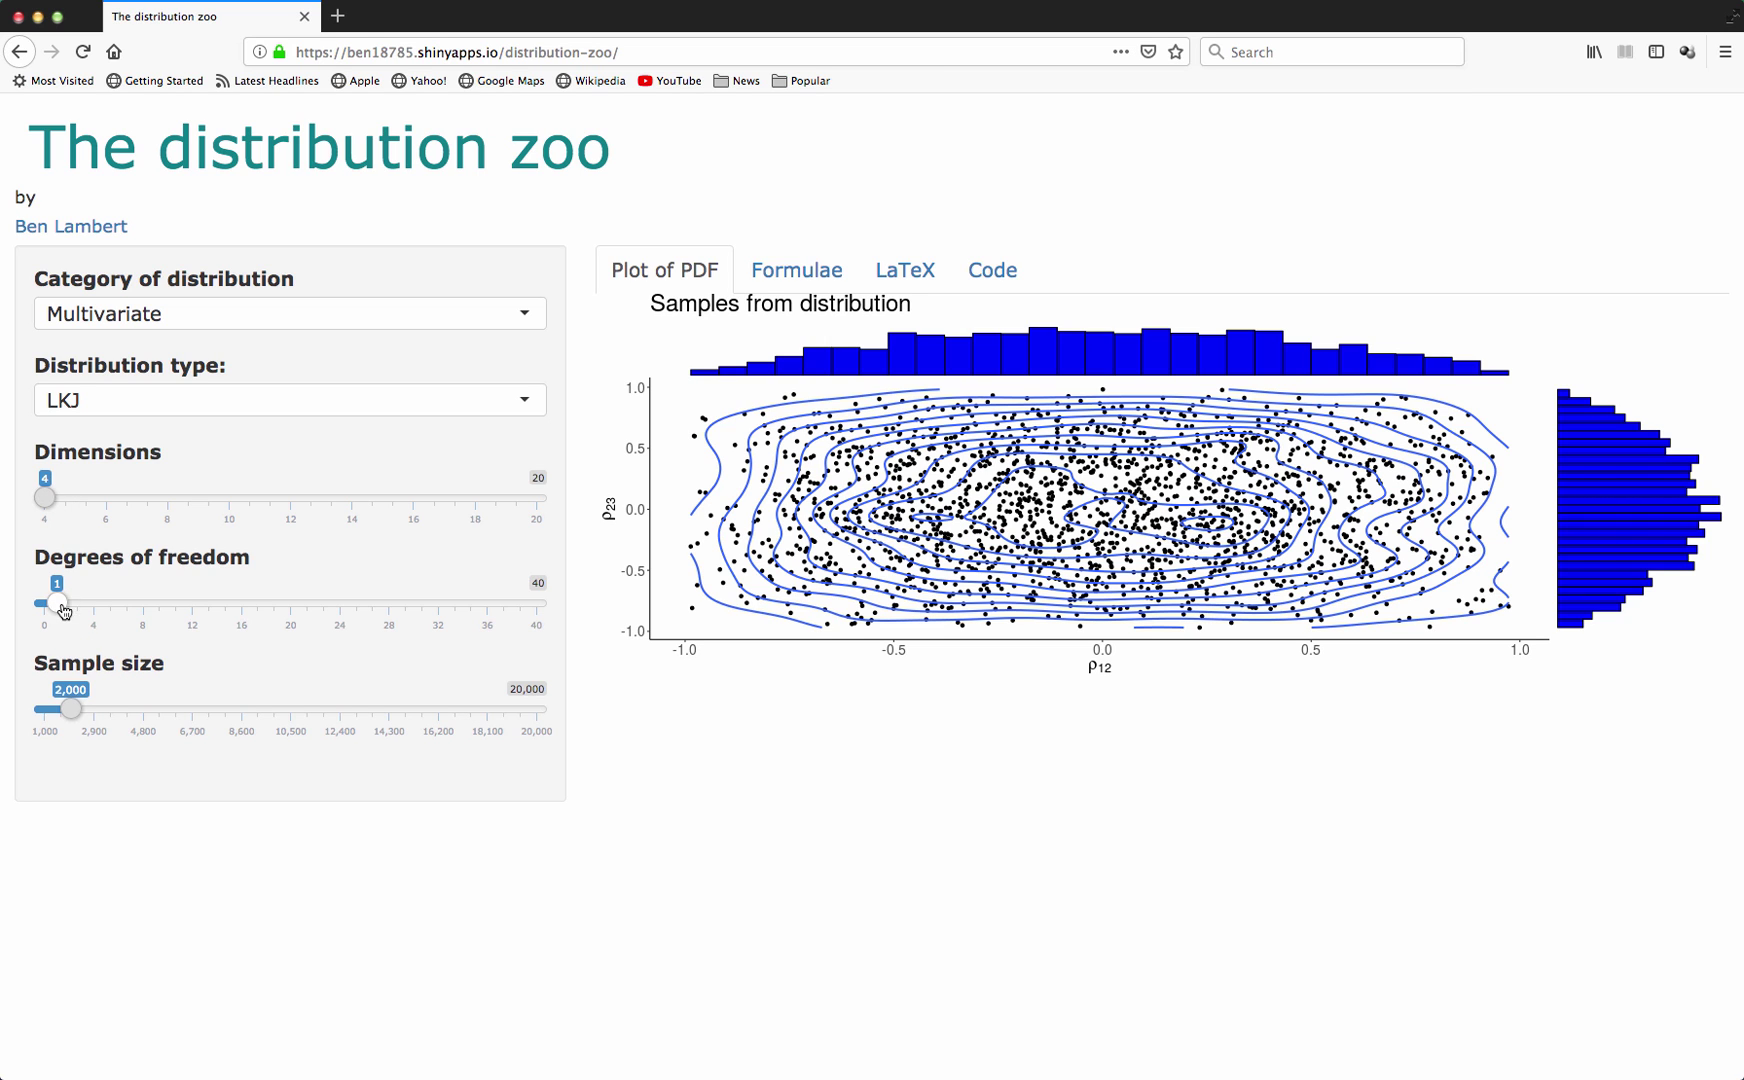
pyautogui.moveTo(57, 602); pyautogui.dragTo(271, 603)
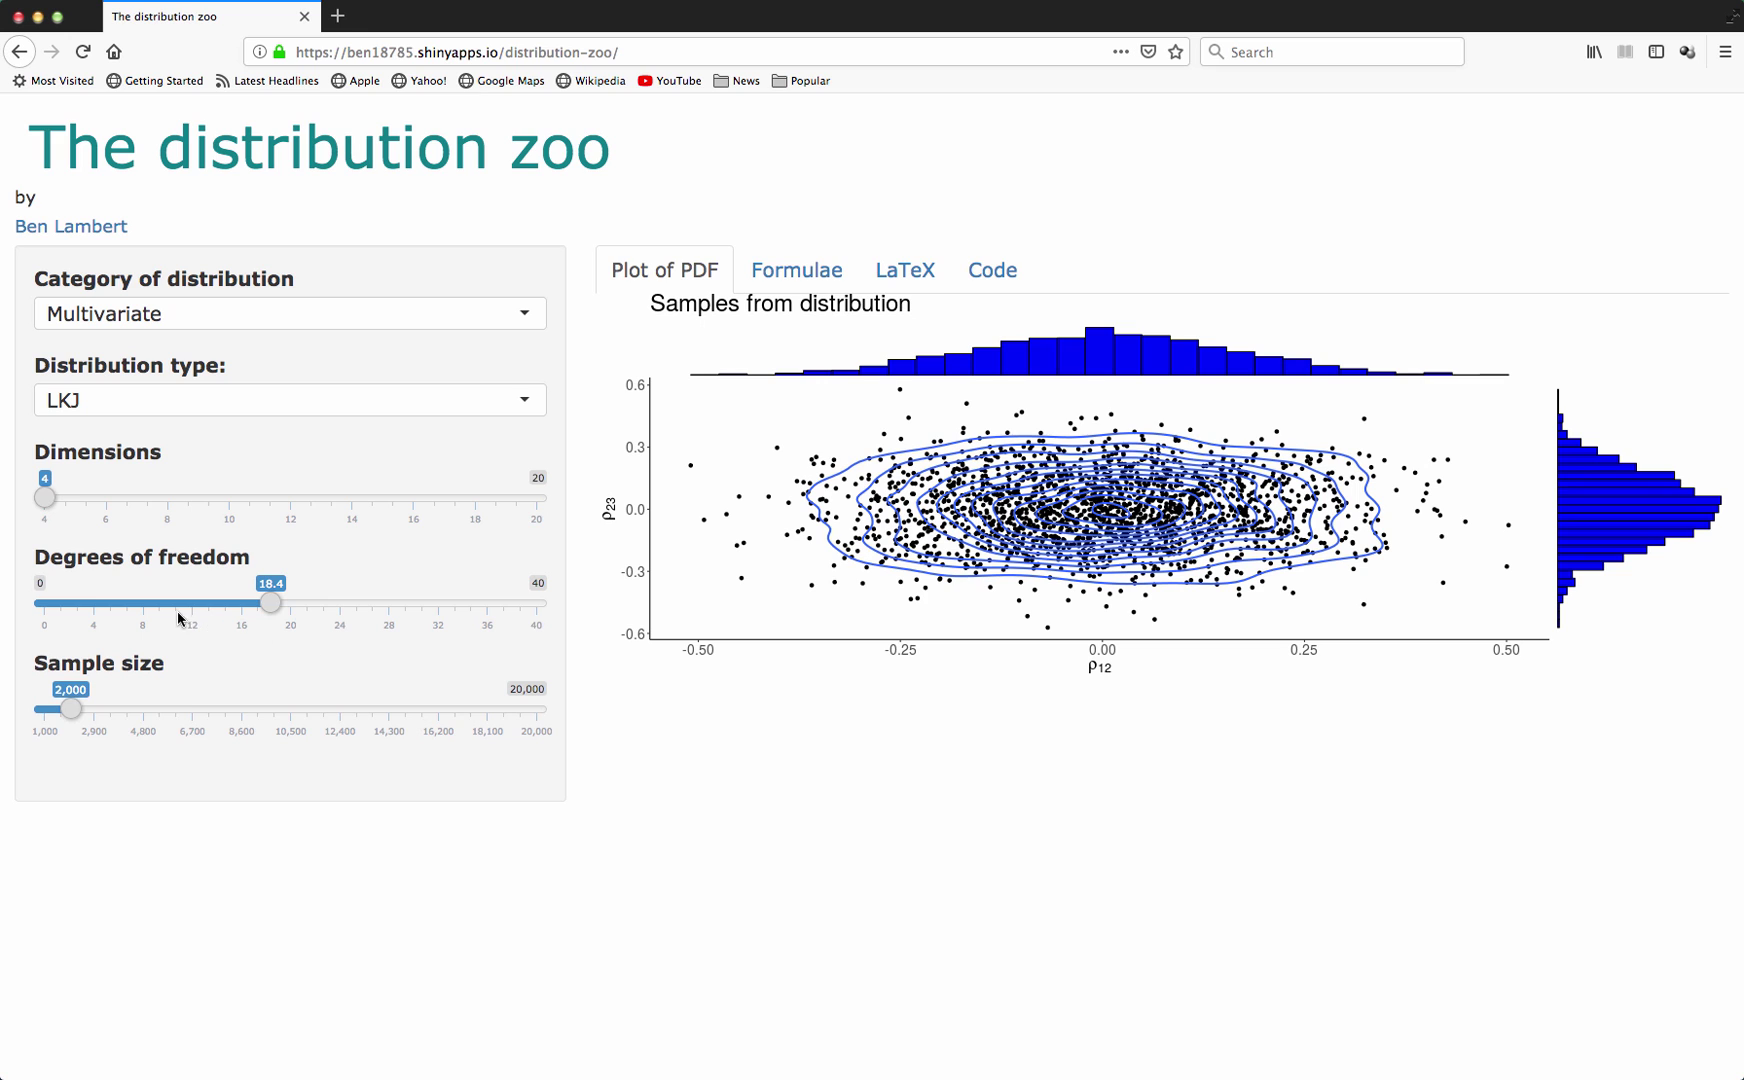
pyautogui.moveTo(45, 498); pyautogui.dragTo(136, 498)
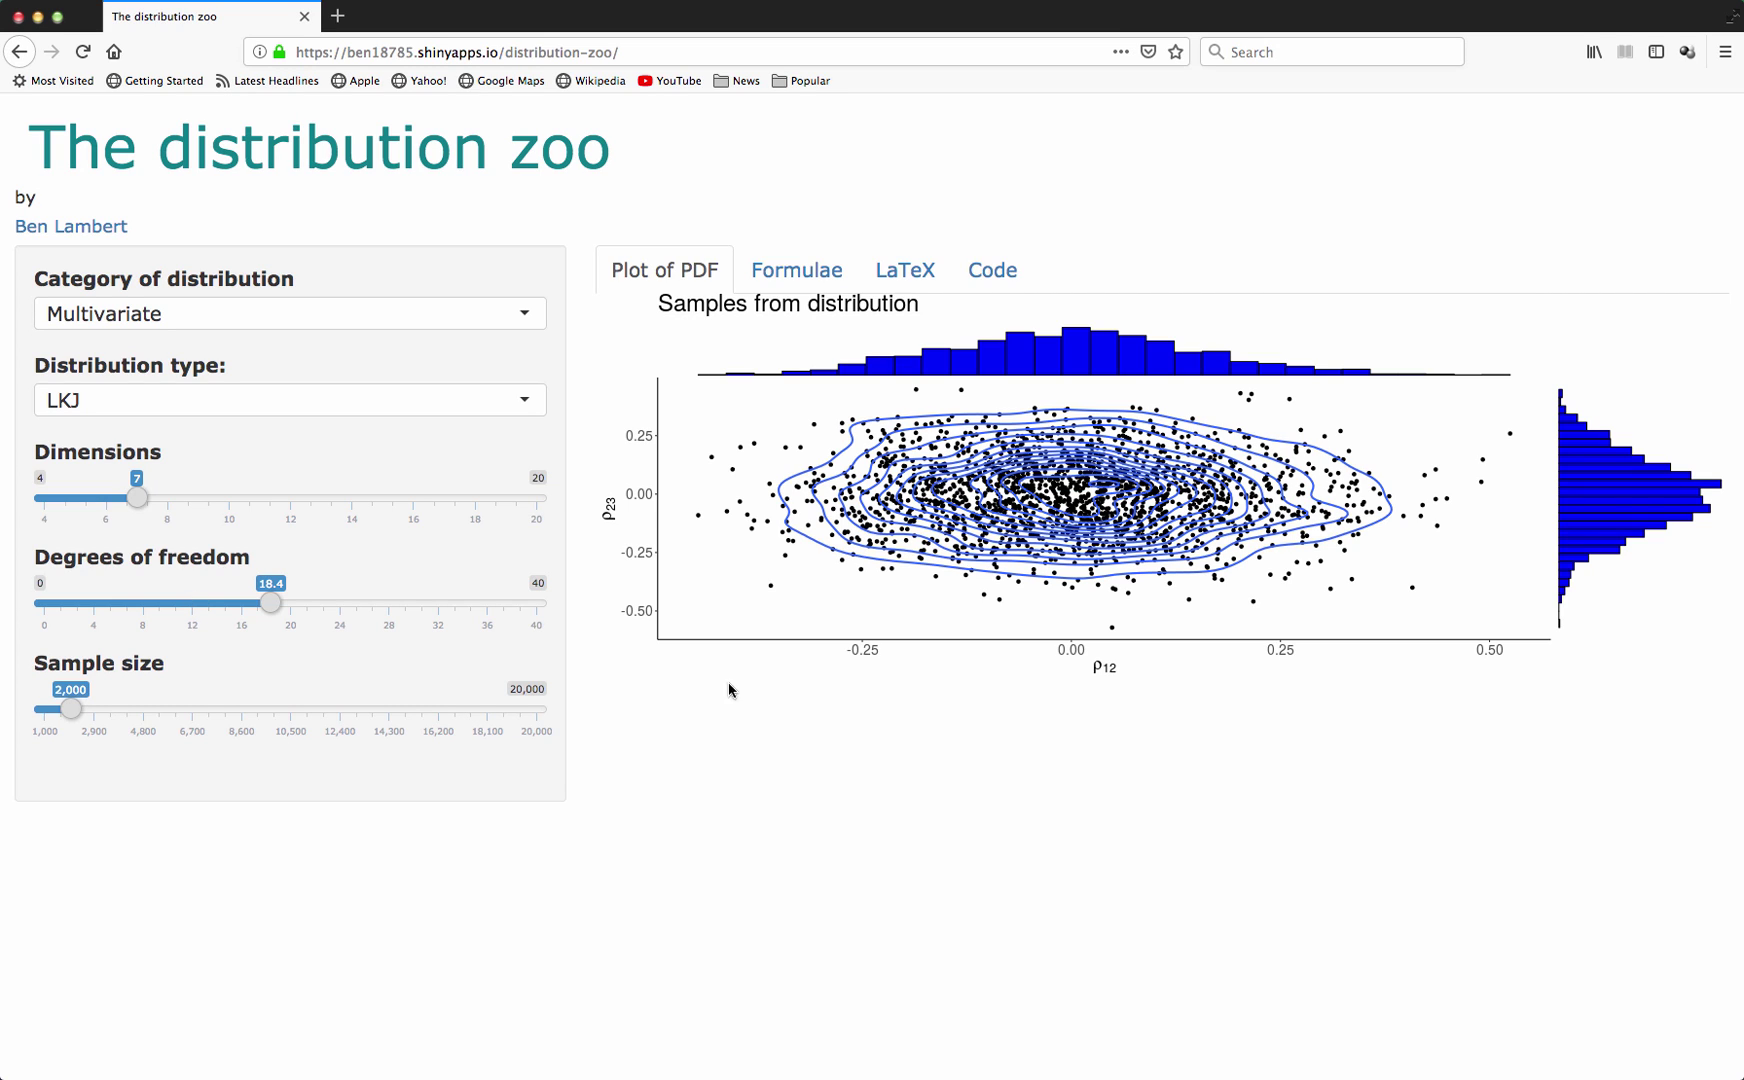
# Show the LKJ code and inspect the Language and Property lists, keeping R and PDF
pyautogui.click(993, 272)
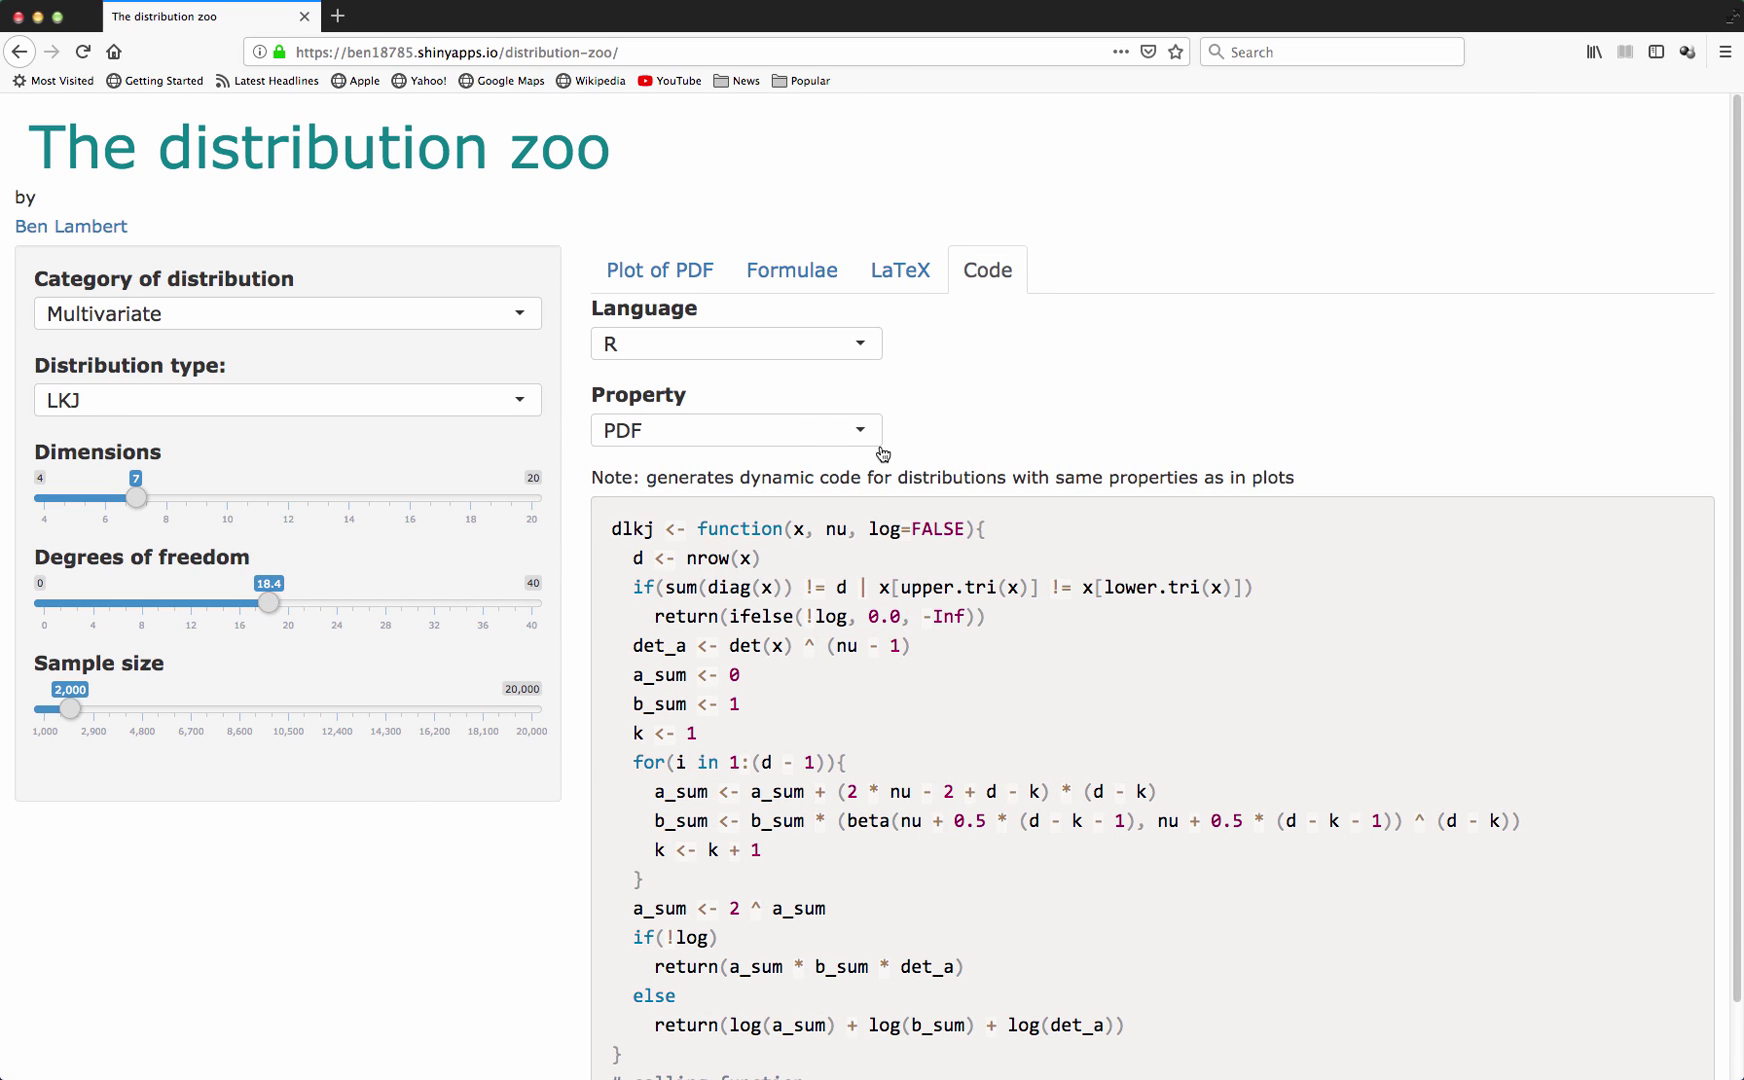
pyautogui.click(836, 356)
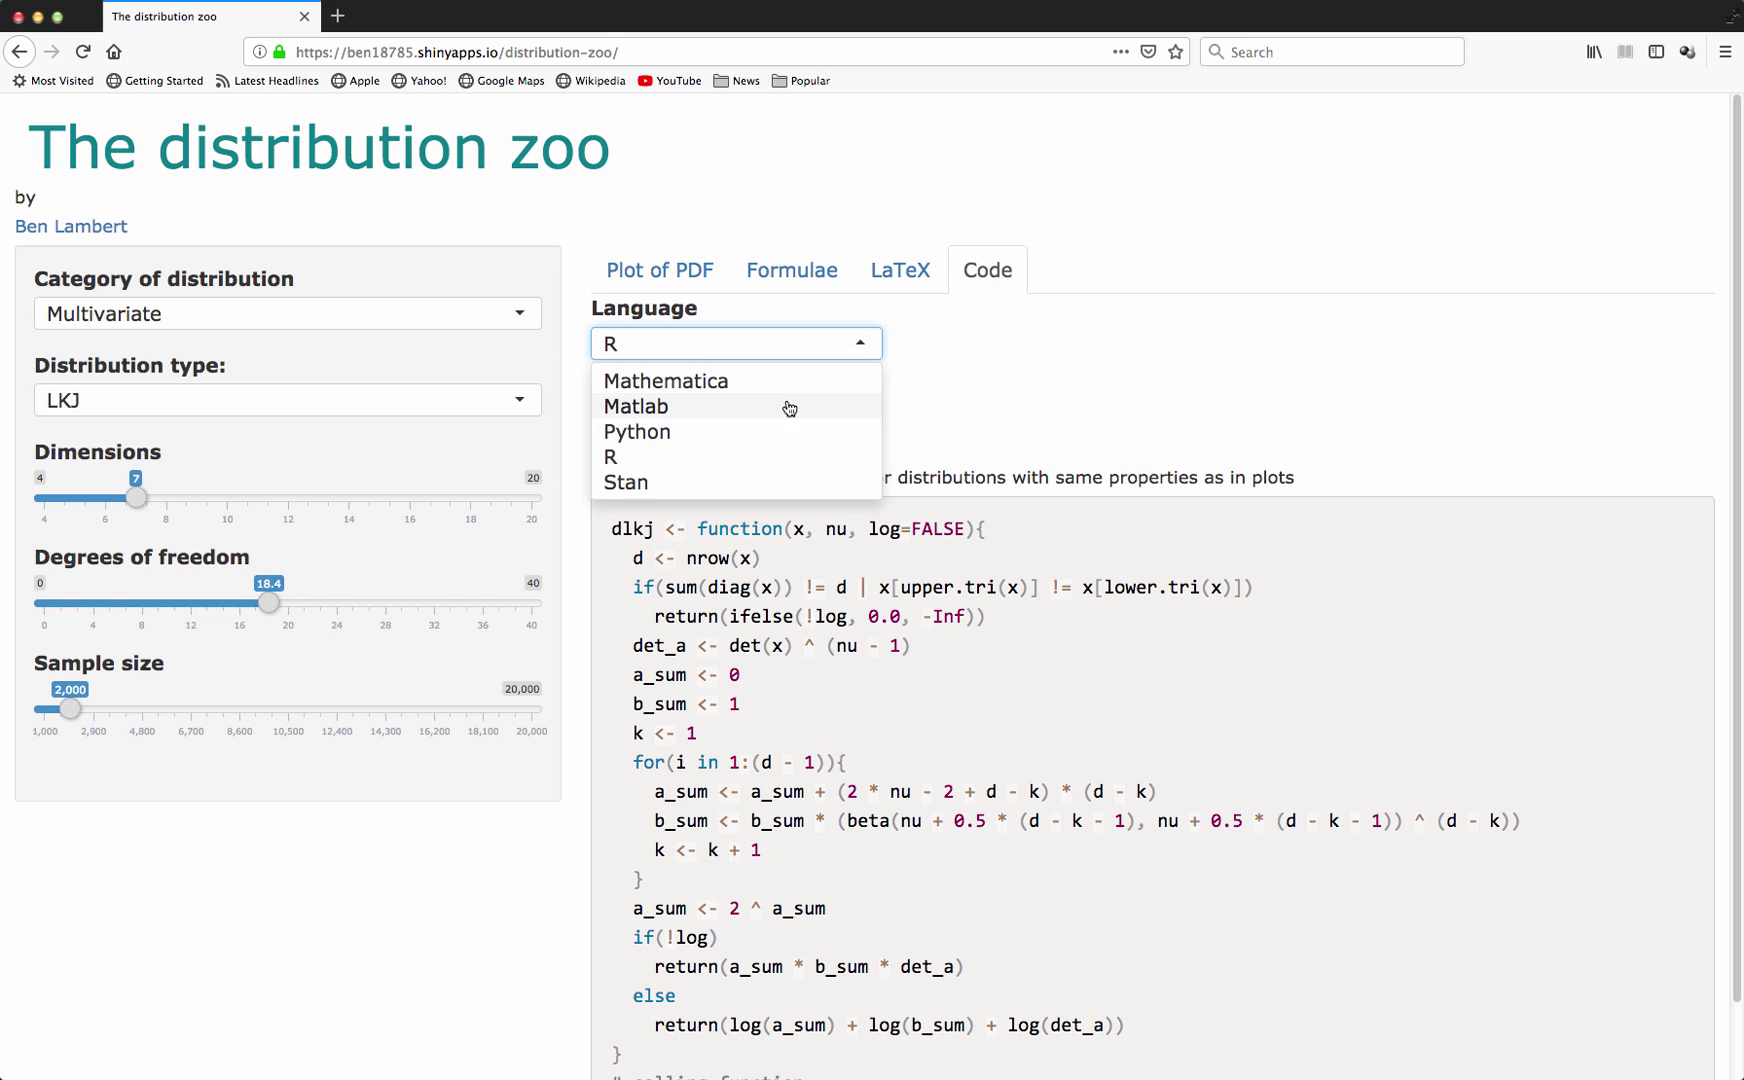
pyautogui.click(944, 410)
pyautogui.click(833, 430)
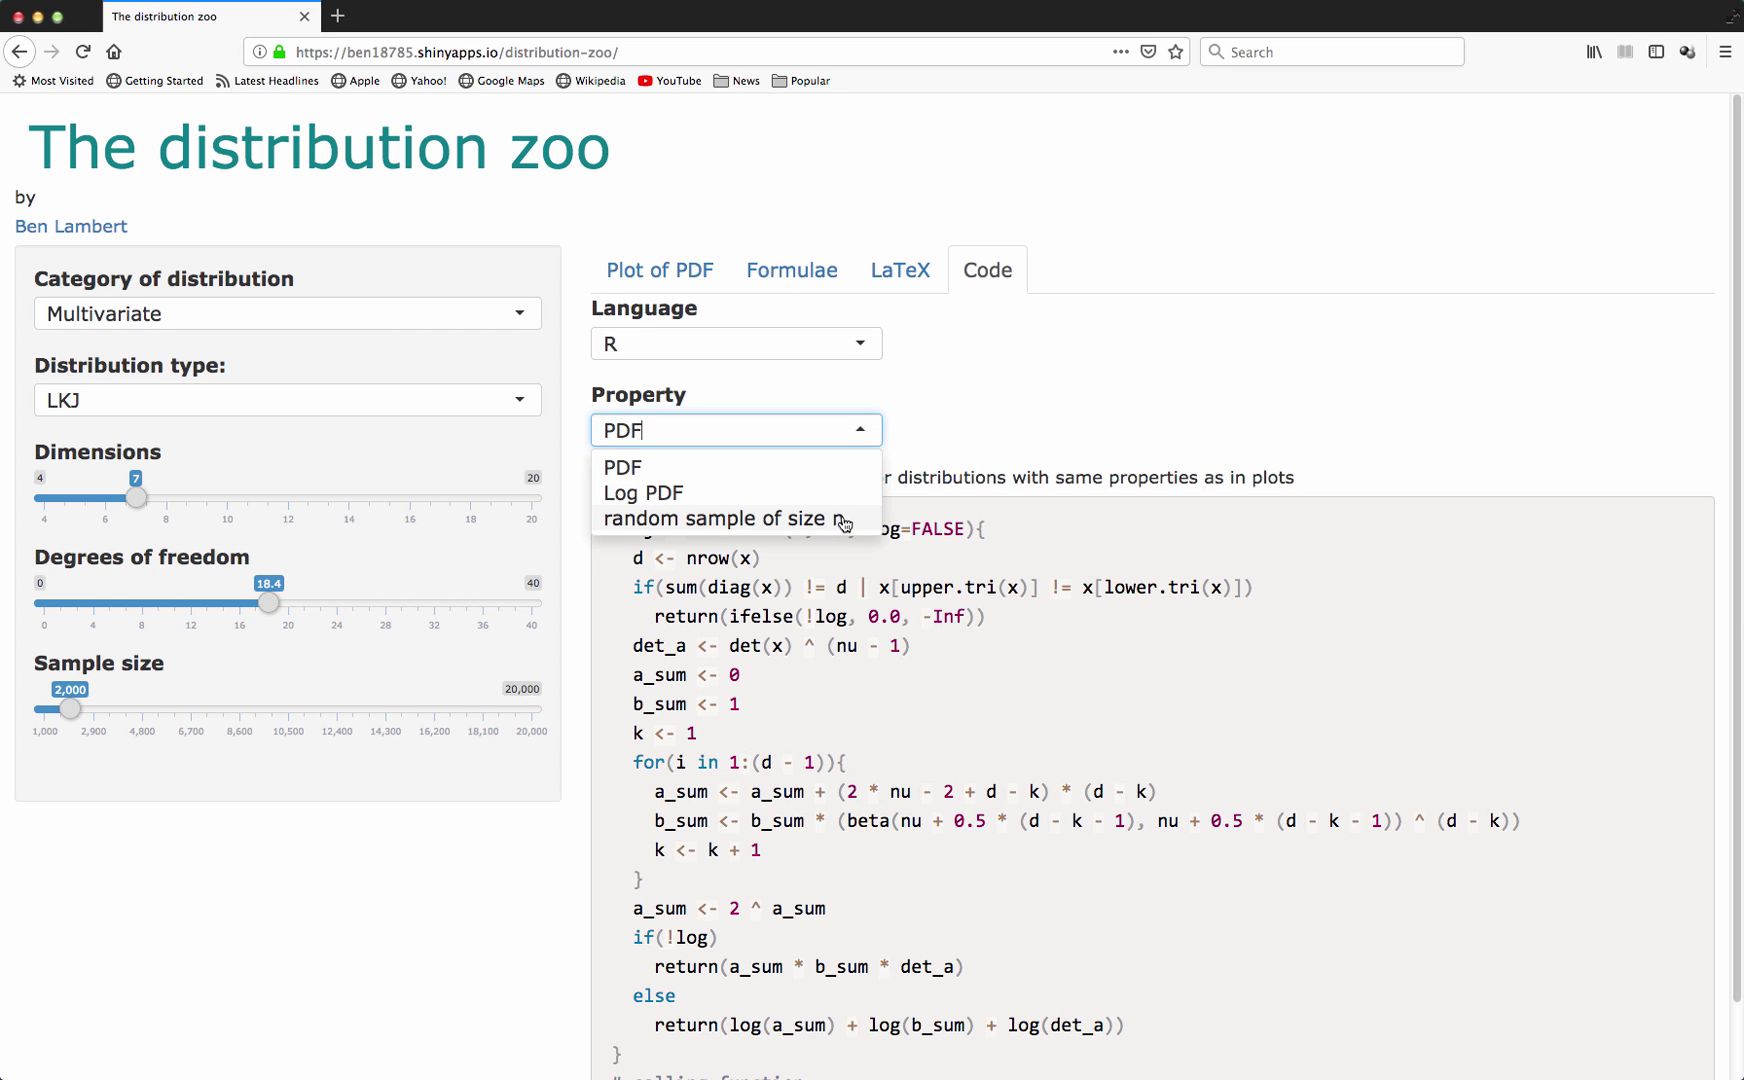
pyautogui.click(975, 430)
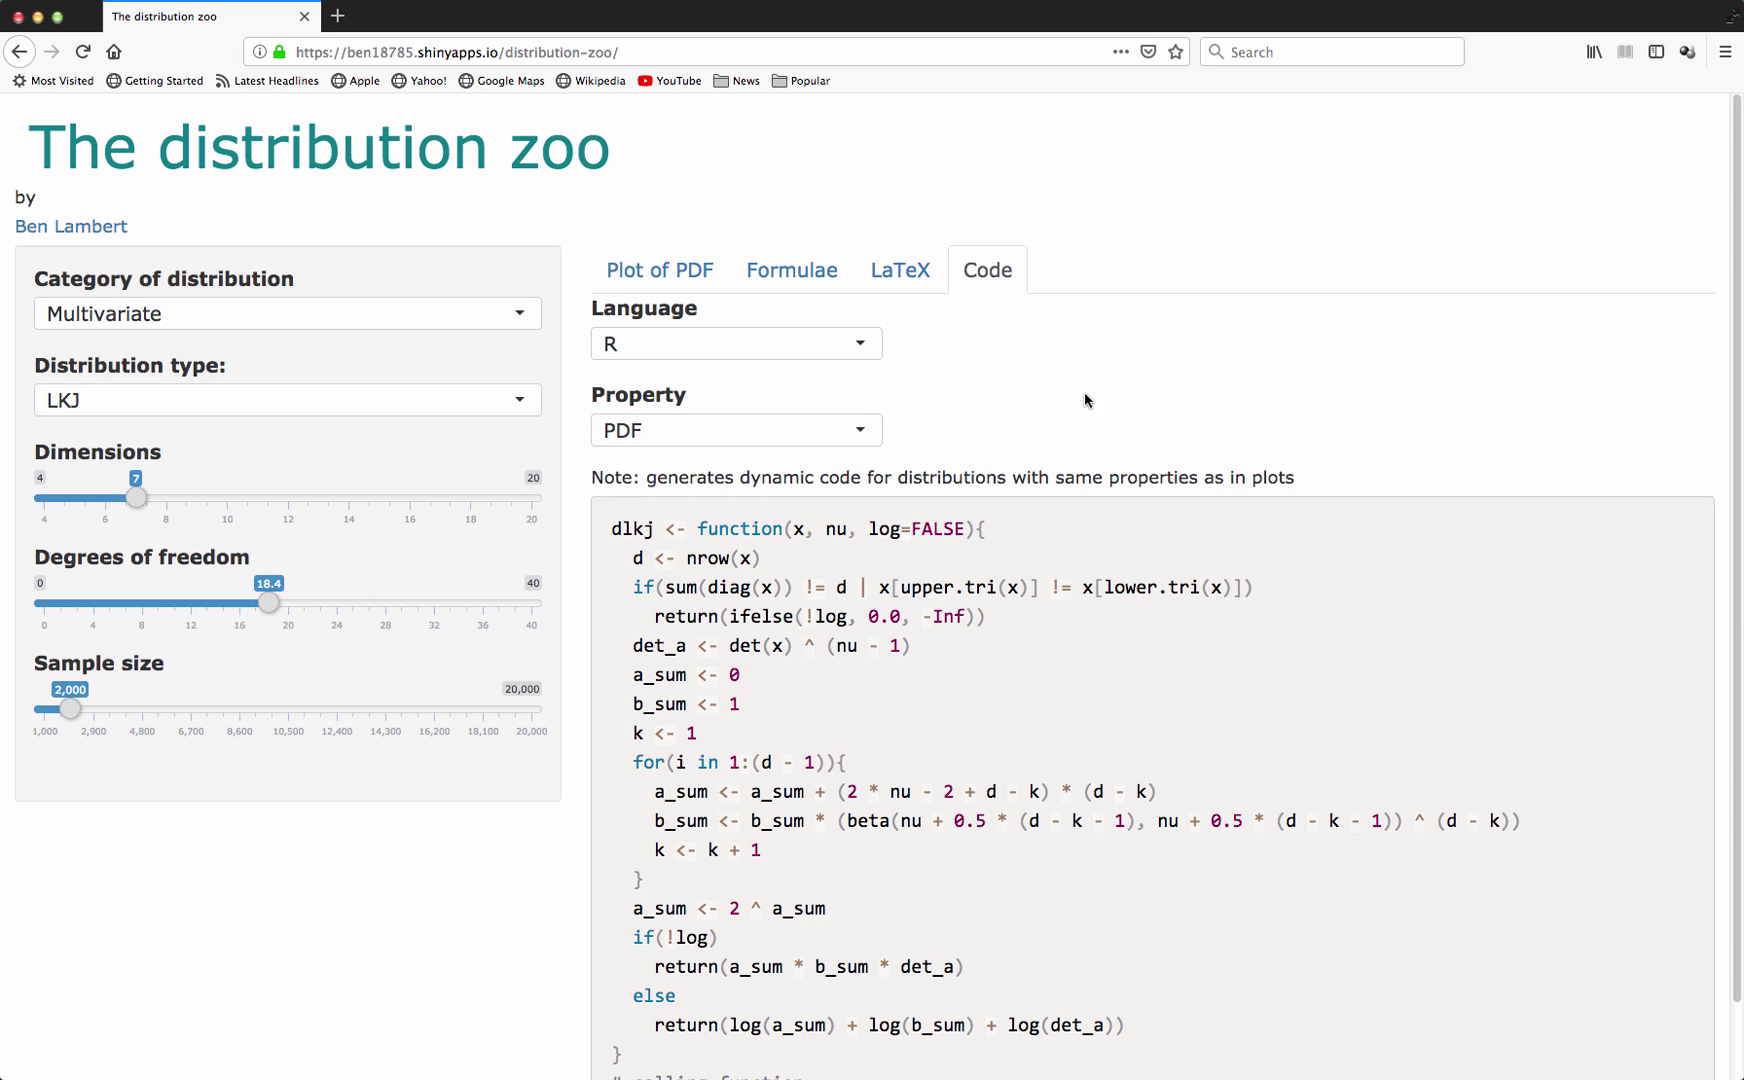
# Move degrees of freedom to 12, then 20.8, highlighting each value in the dlkj calling line
pyautogui.scroll(-2, 1712, 448)
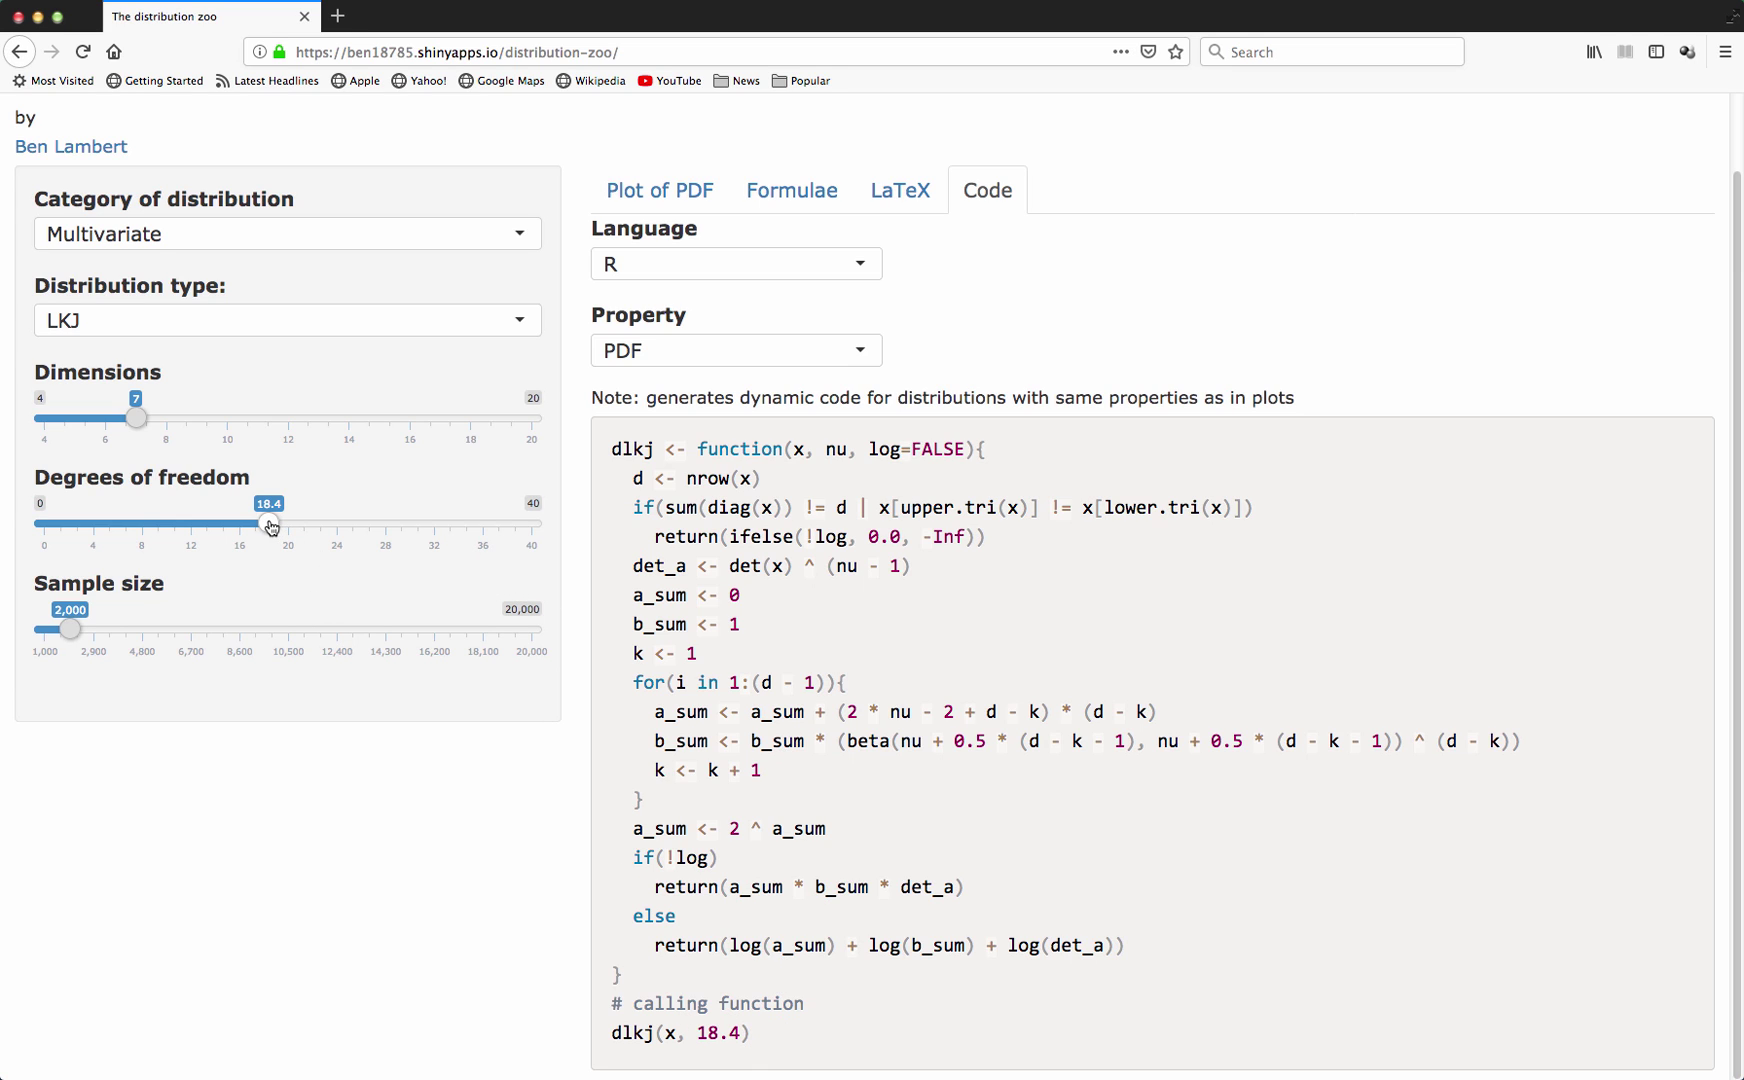
pyautogui.moveTo(270, 527); pyautogui.dragTo(191, 525)
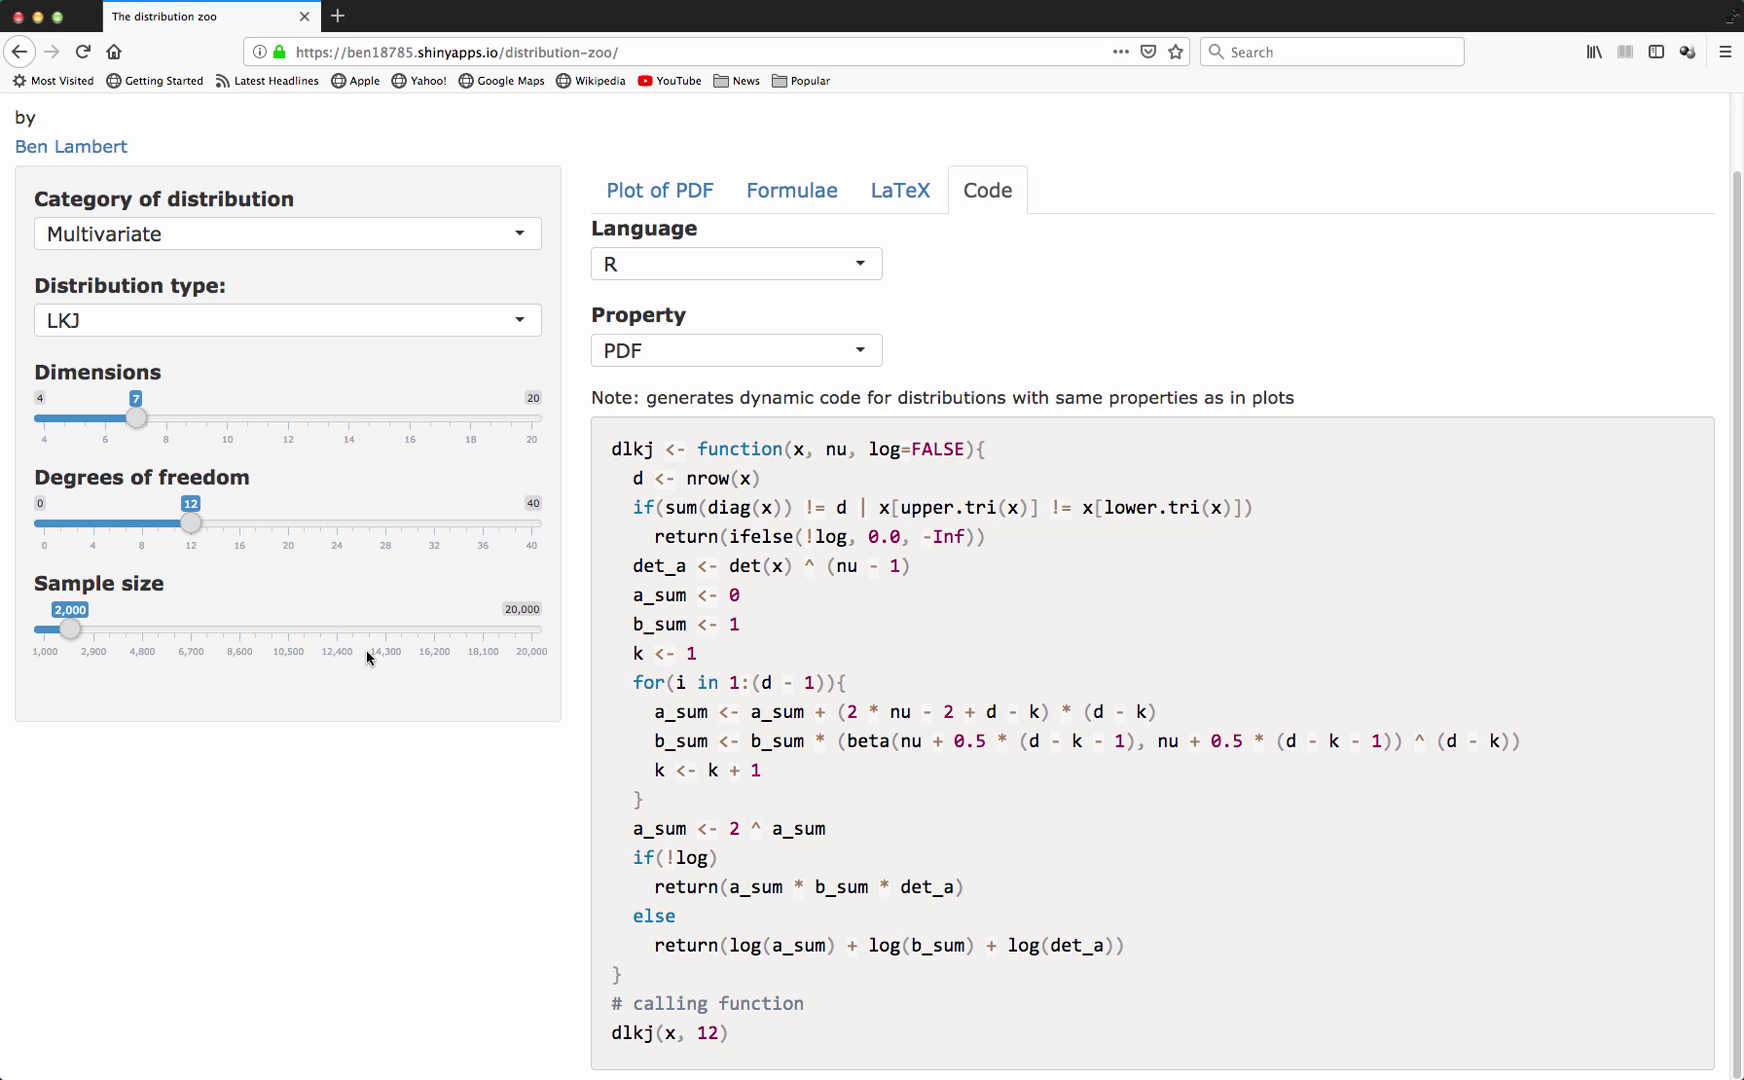
pyautogui.doubleClick(707, 1033)
pyautogui.moveTo(193, 526); pyautogui.dragTo(301, 528)
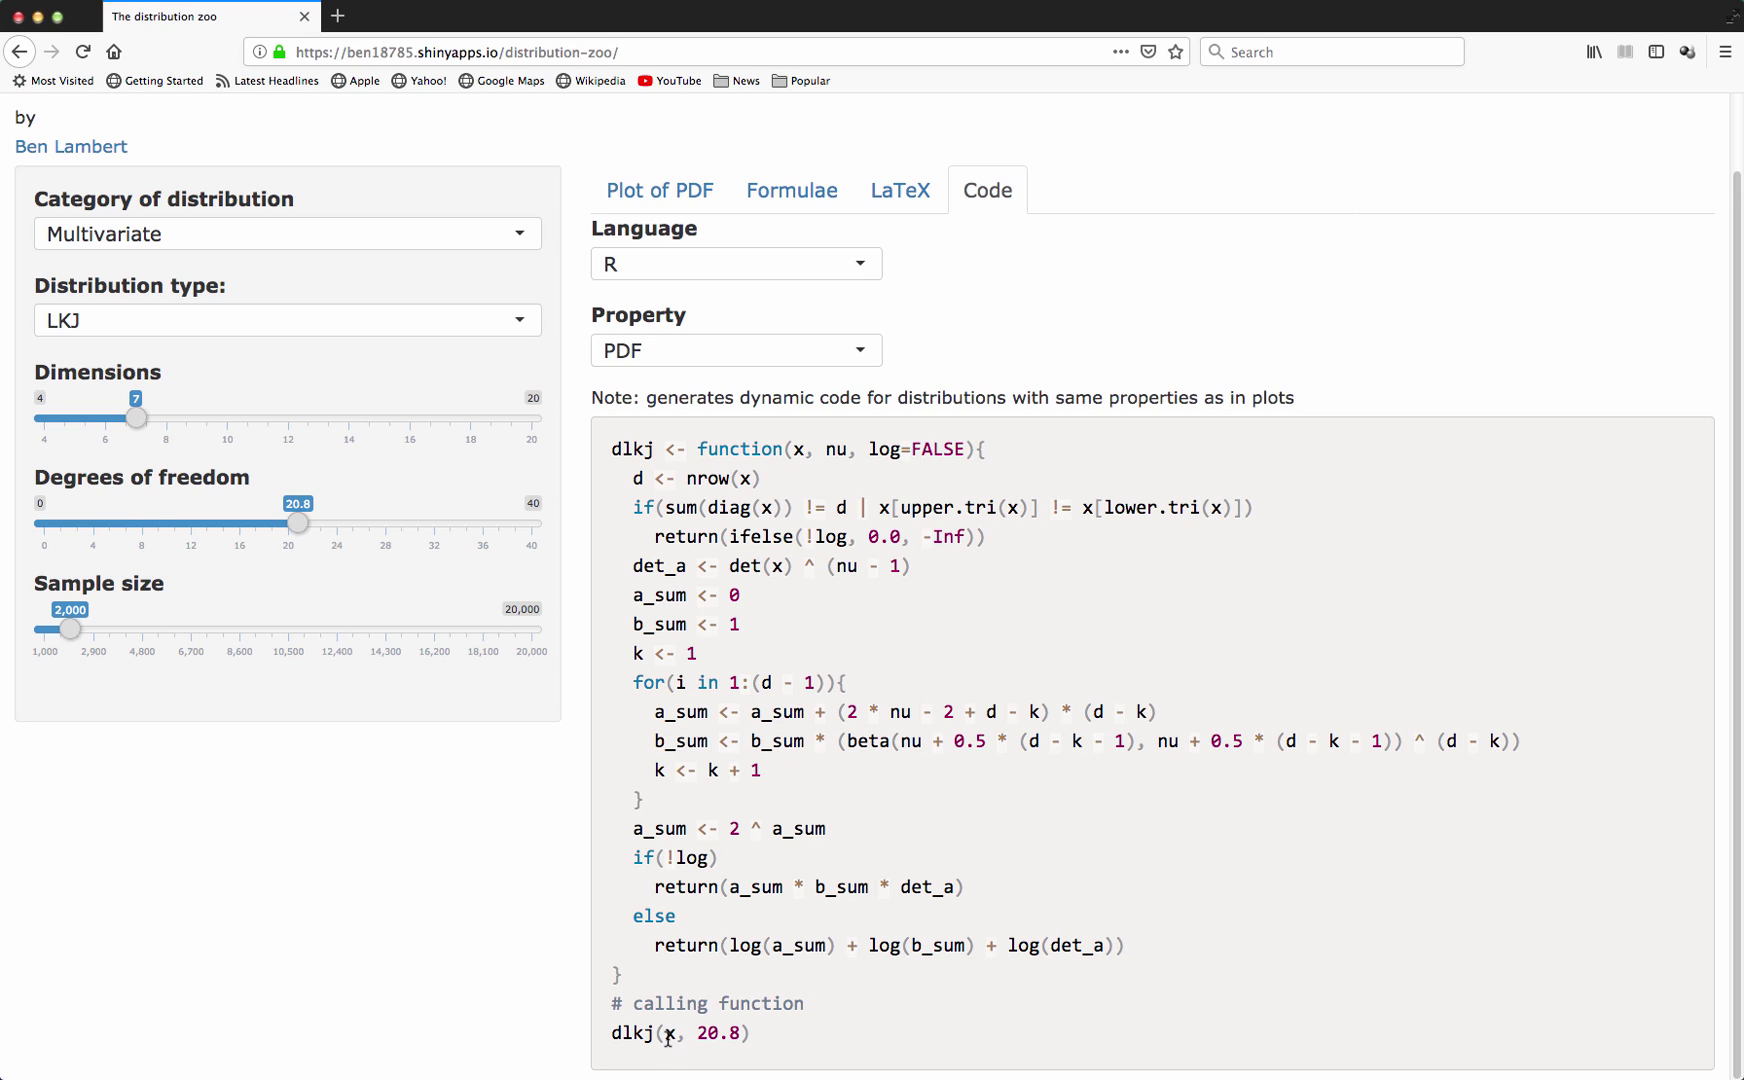
pyautogui.doubleClick(667, 1038)
pyautogui.moveTo(697, 1035); pyautogui.dragTo(738, 1035)
# Switch the code Property to Log PDF, then to random sample of size n
pyautogui.click(742, 352)
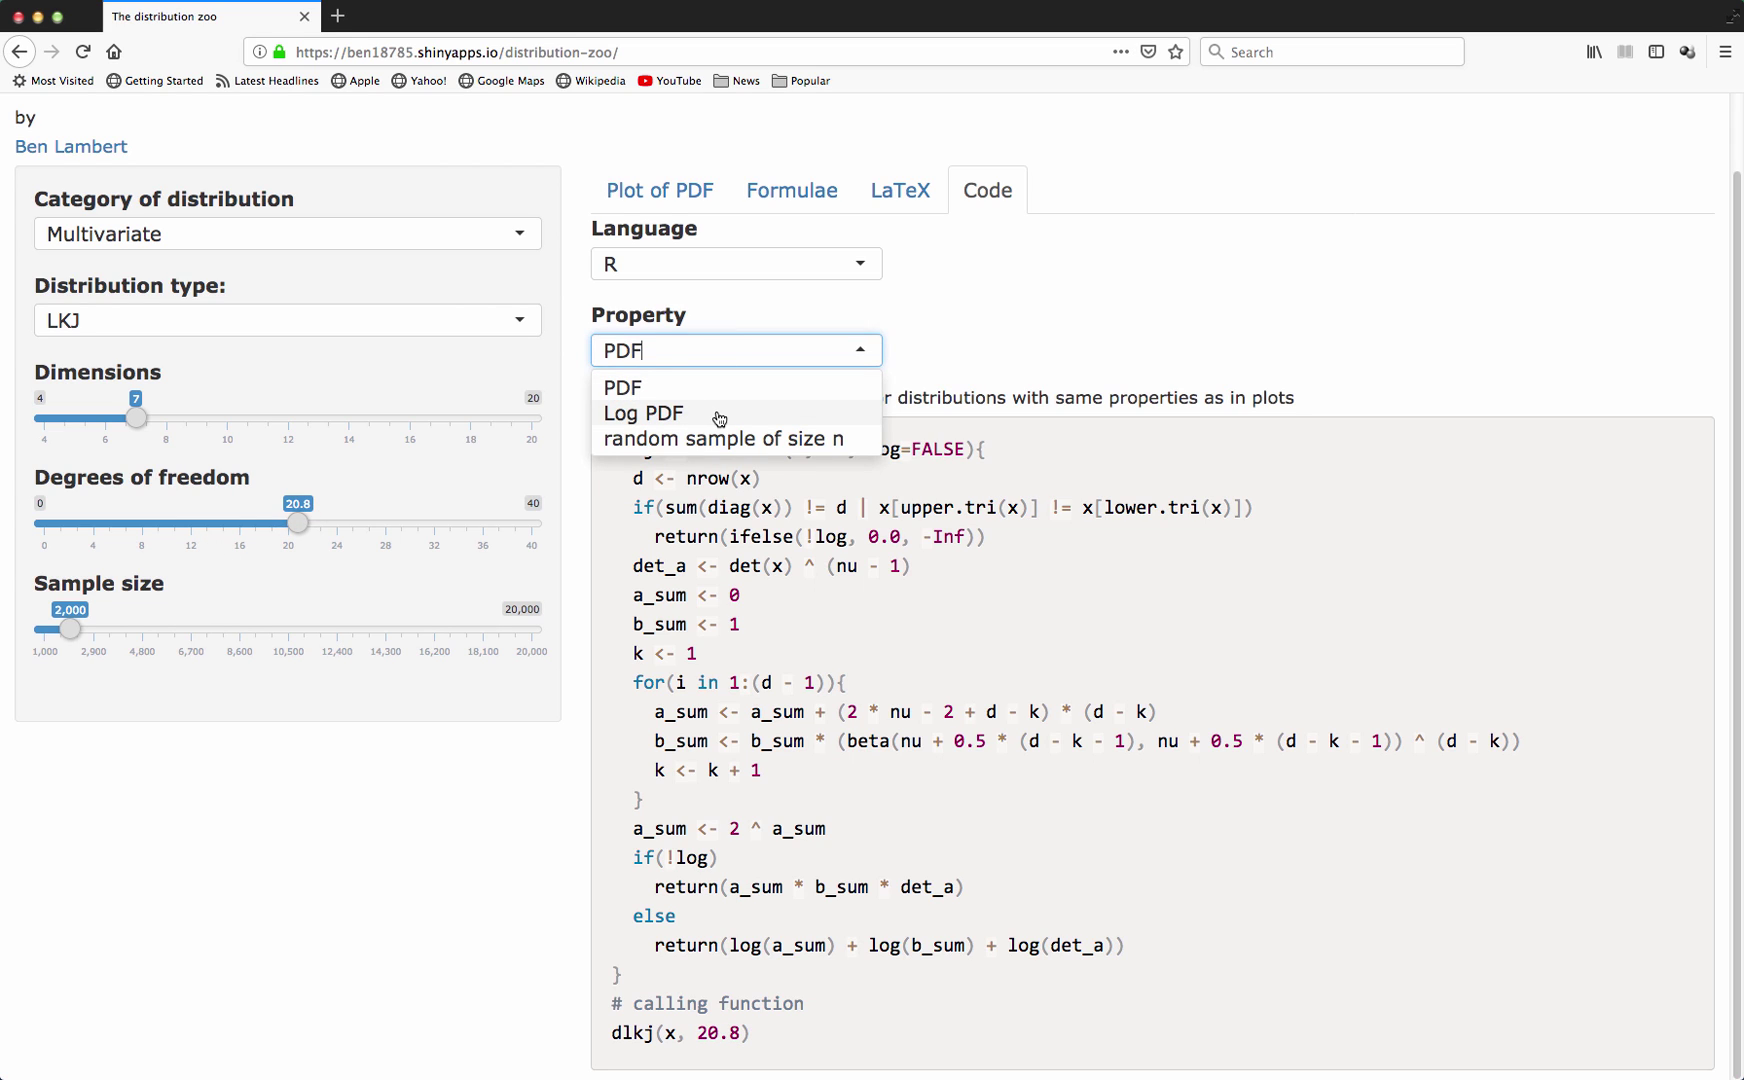
pyautogui.click(716, 414)
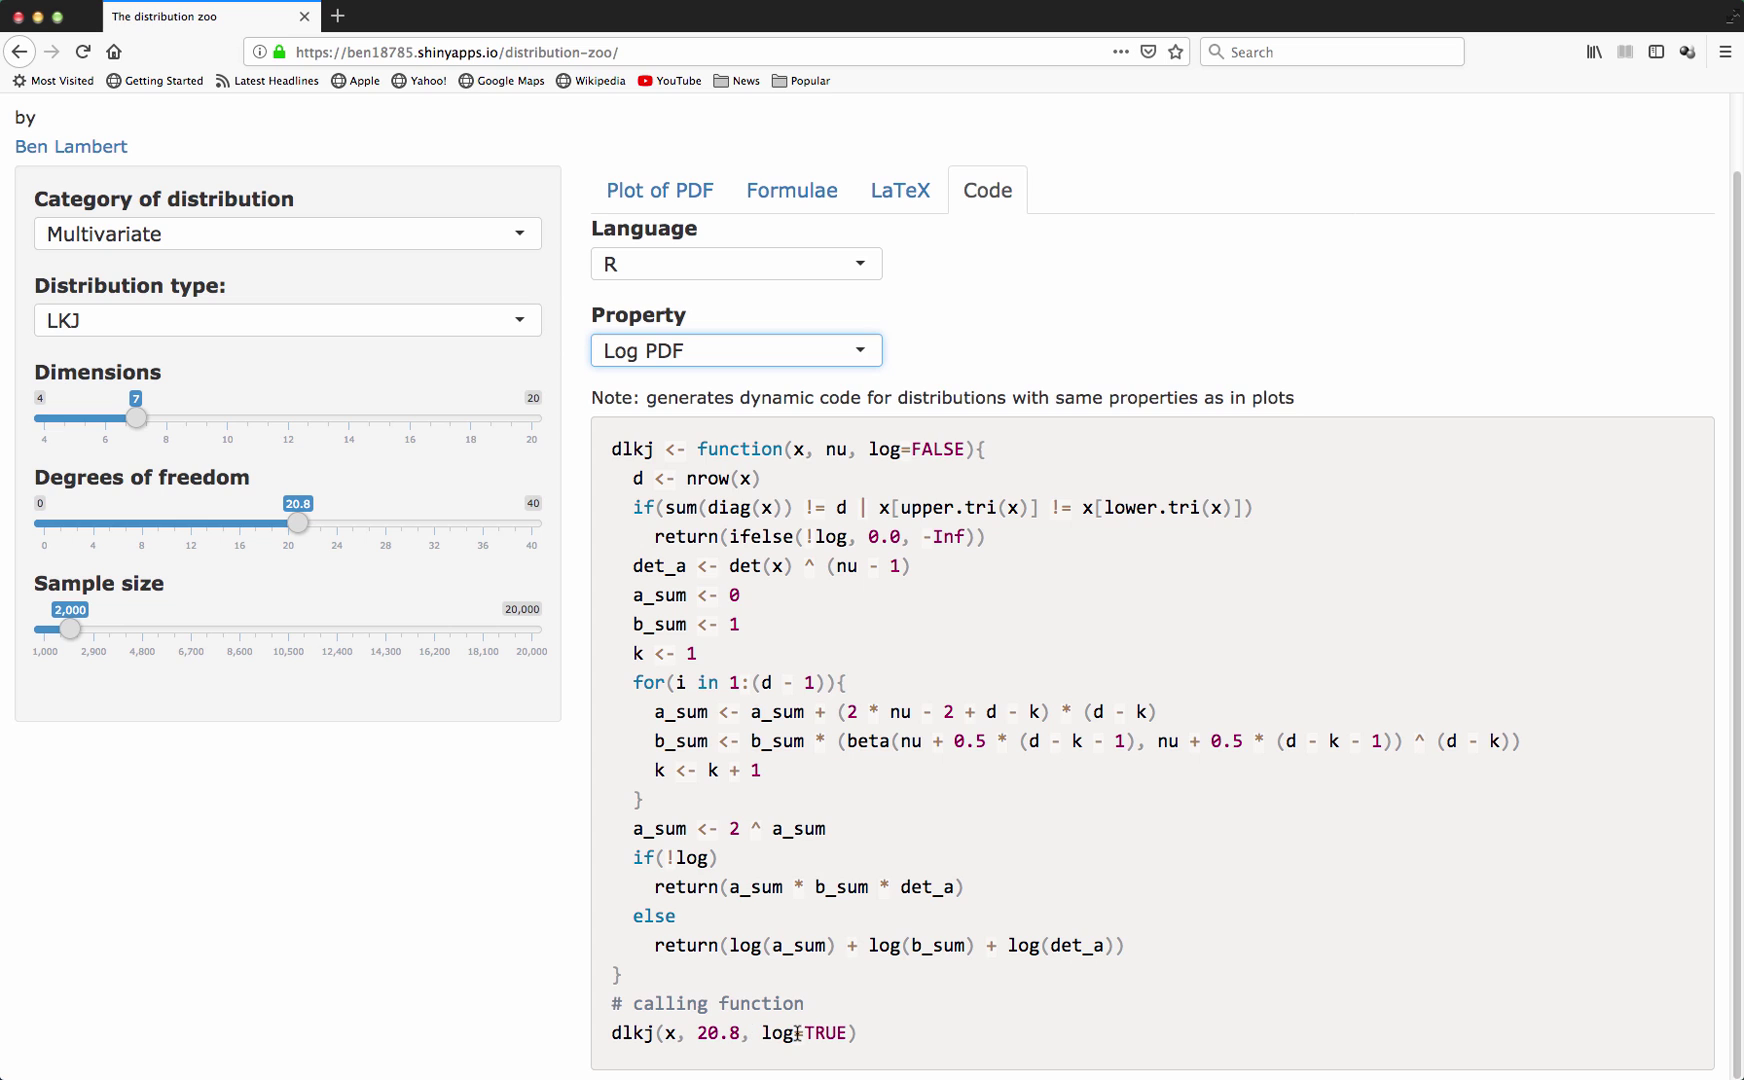
pyautogui.click(720, 355)
pyautogui.click(722, 439)
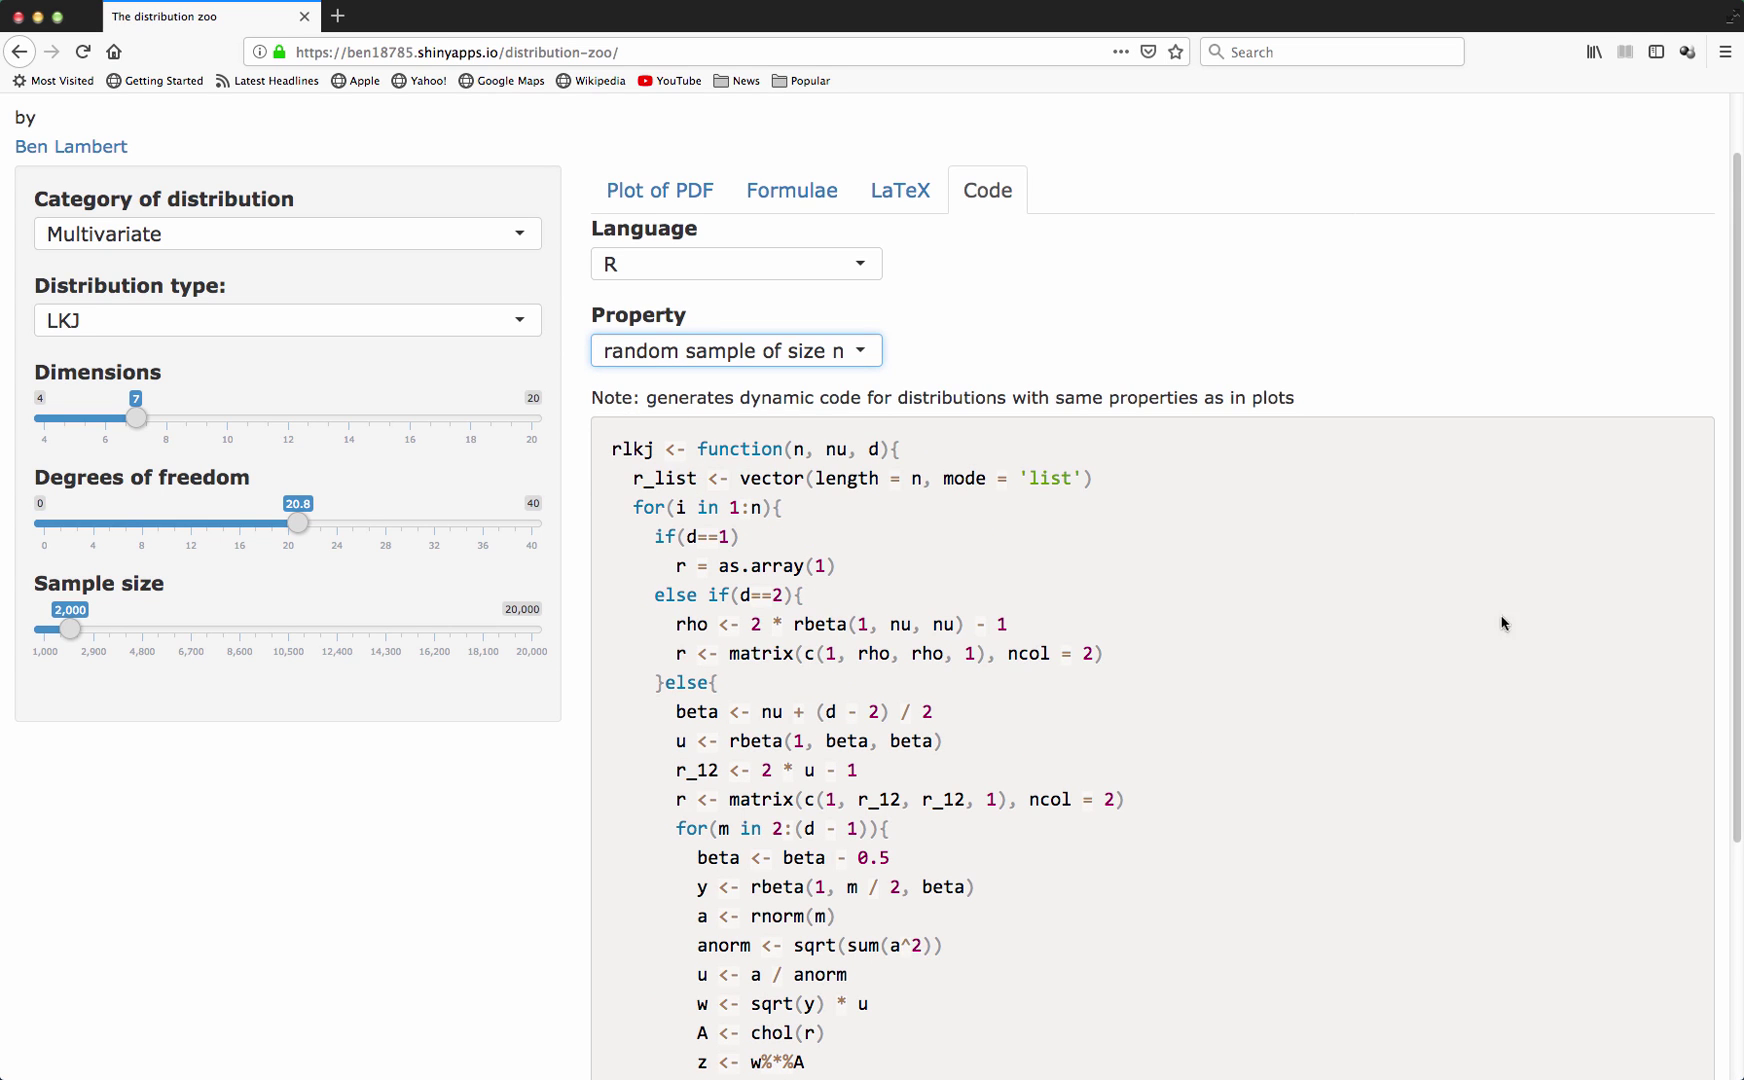
# Raise the LKJ dimensions from 7 to 8 so the call reads rlkj(n, 20.8, 8)
pyautogui.moveTo(1736, 408); pyautogui.dragTo(1690, 660)
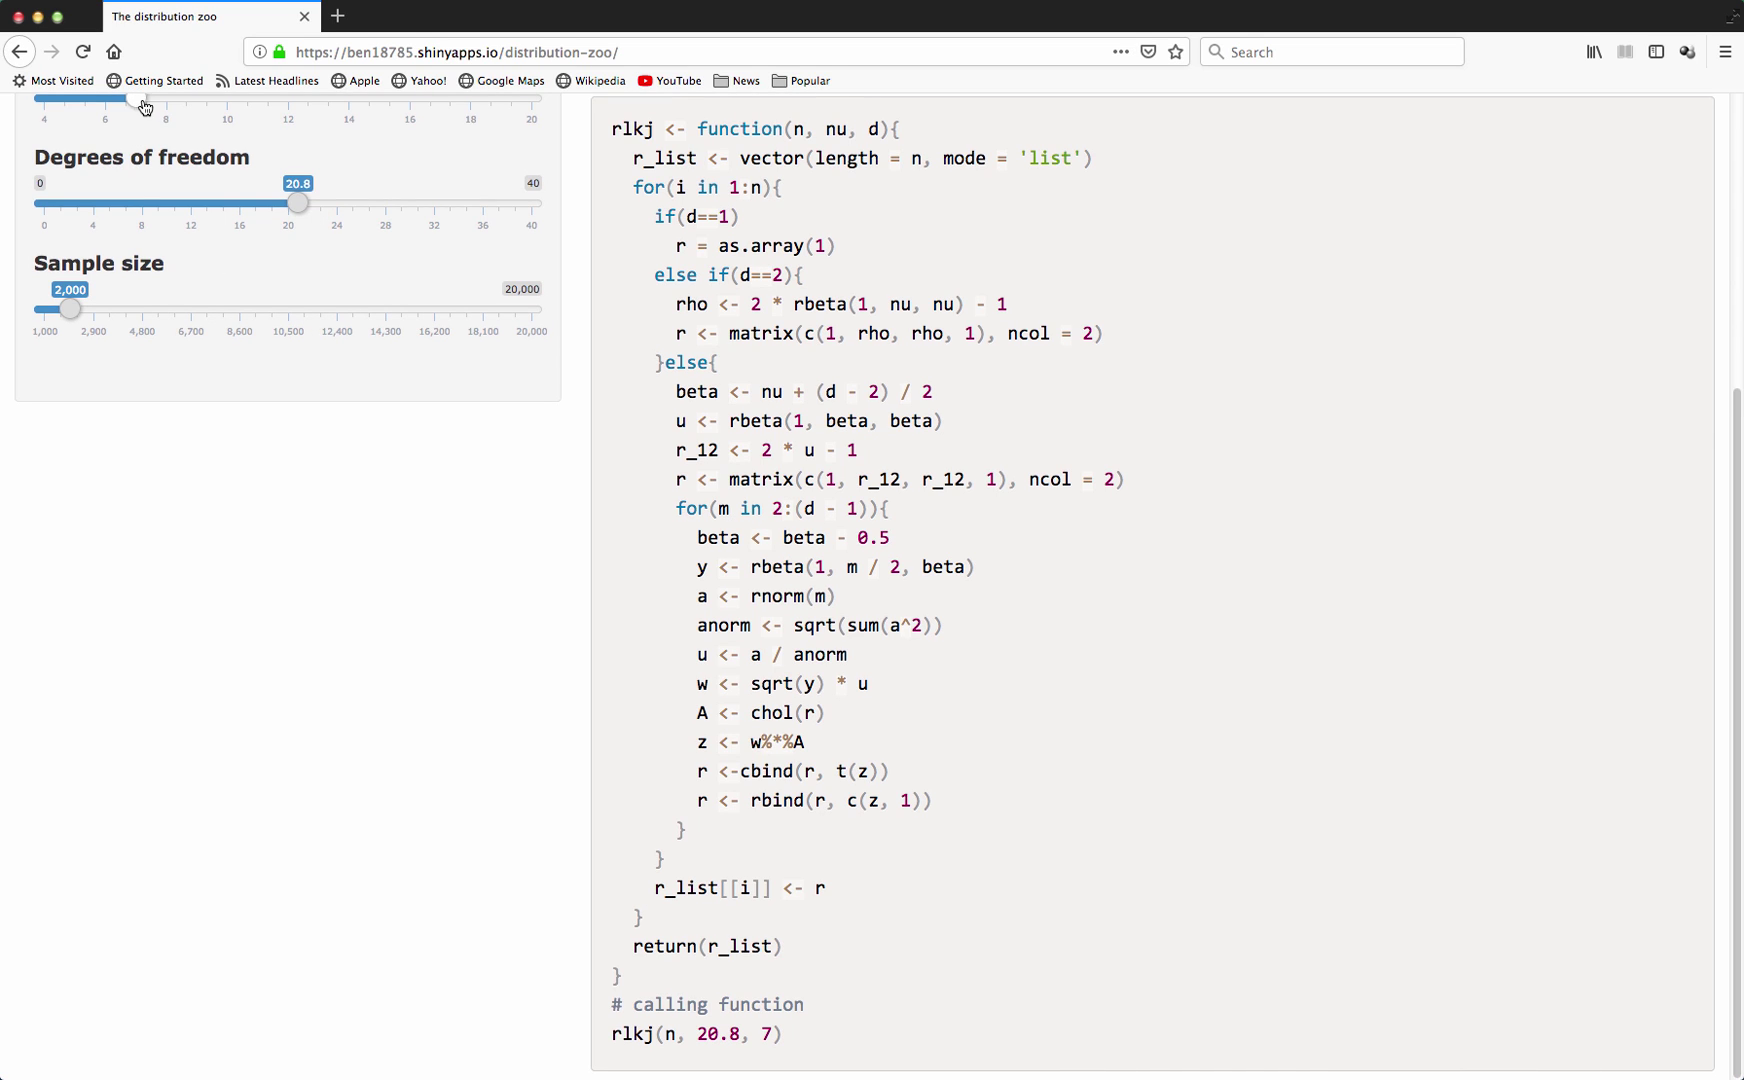
pyautogui.moveTo(144, 108); pyautogui.dragTo(181, 109)
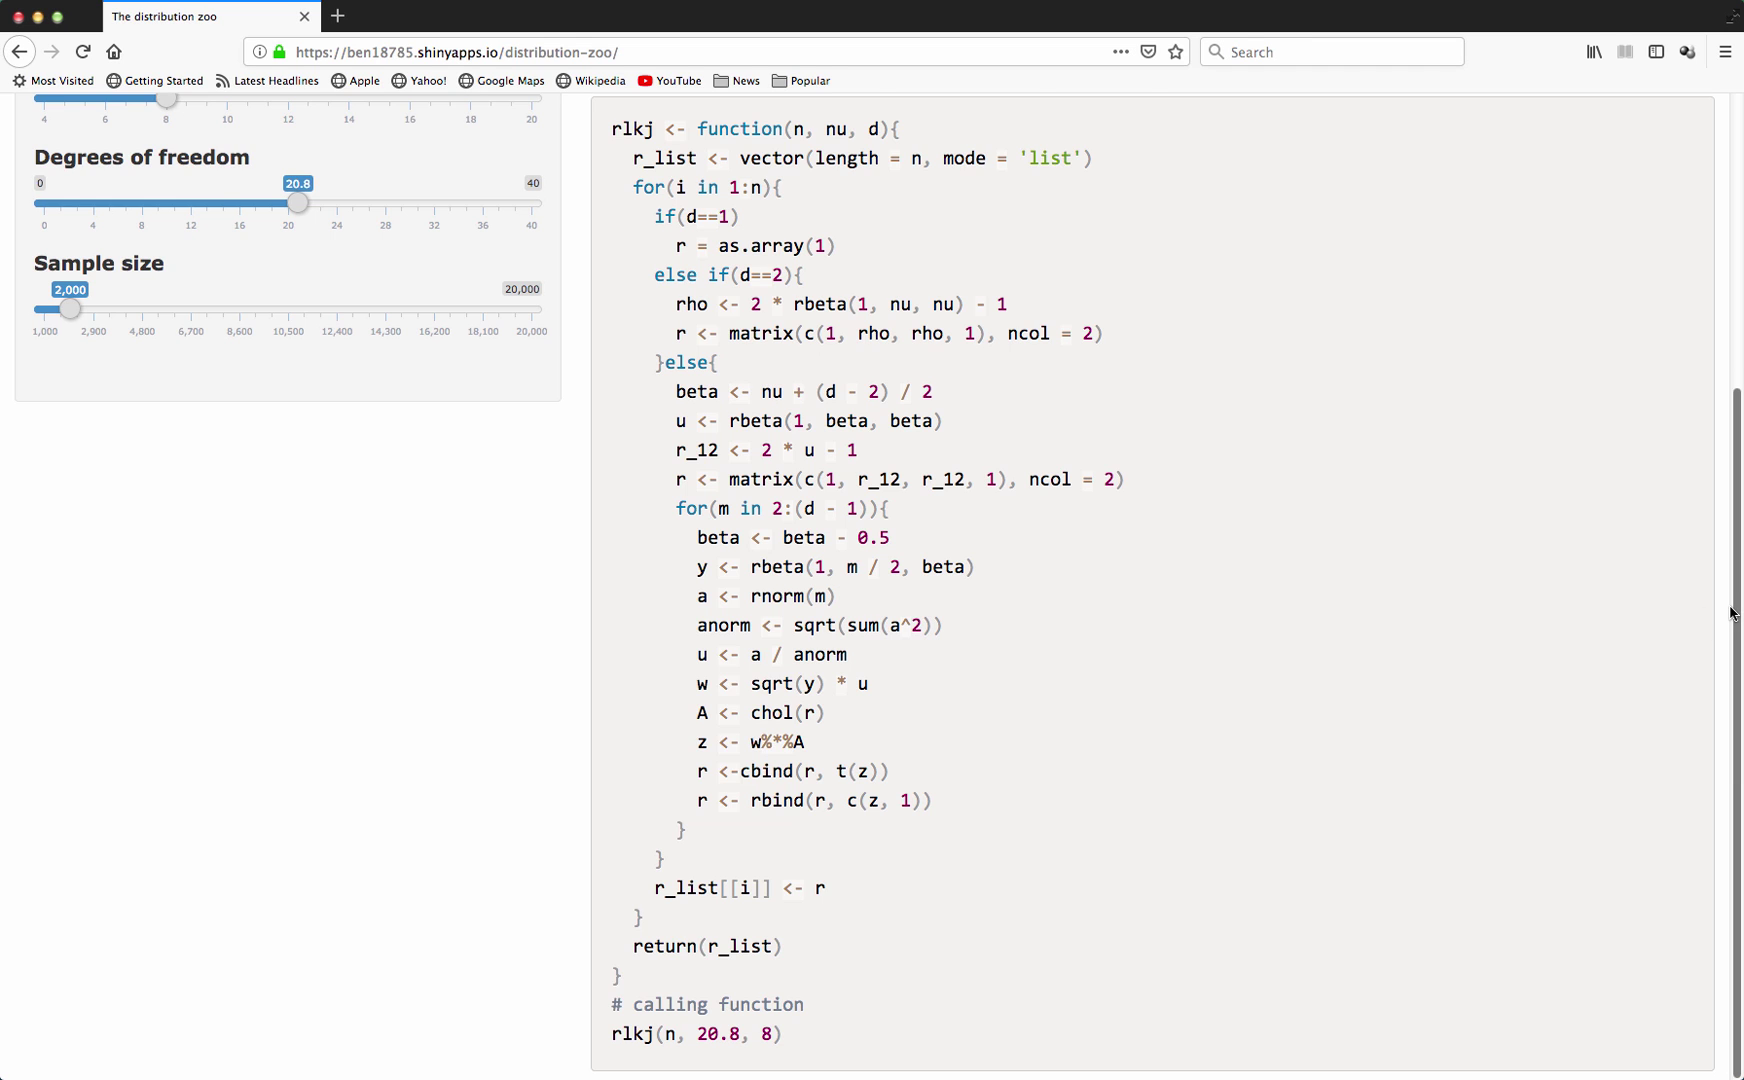
pyautogui.moveTo(1737, 613); pyautogui.dragTo(549, 393)
# Switch the category to Discrete Univariate and show the Negative-Binomial code
pyautogui.click(411, 322)
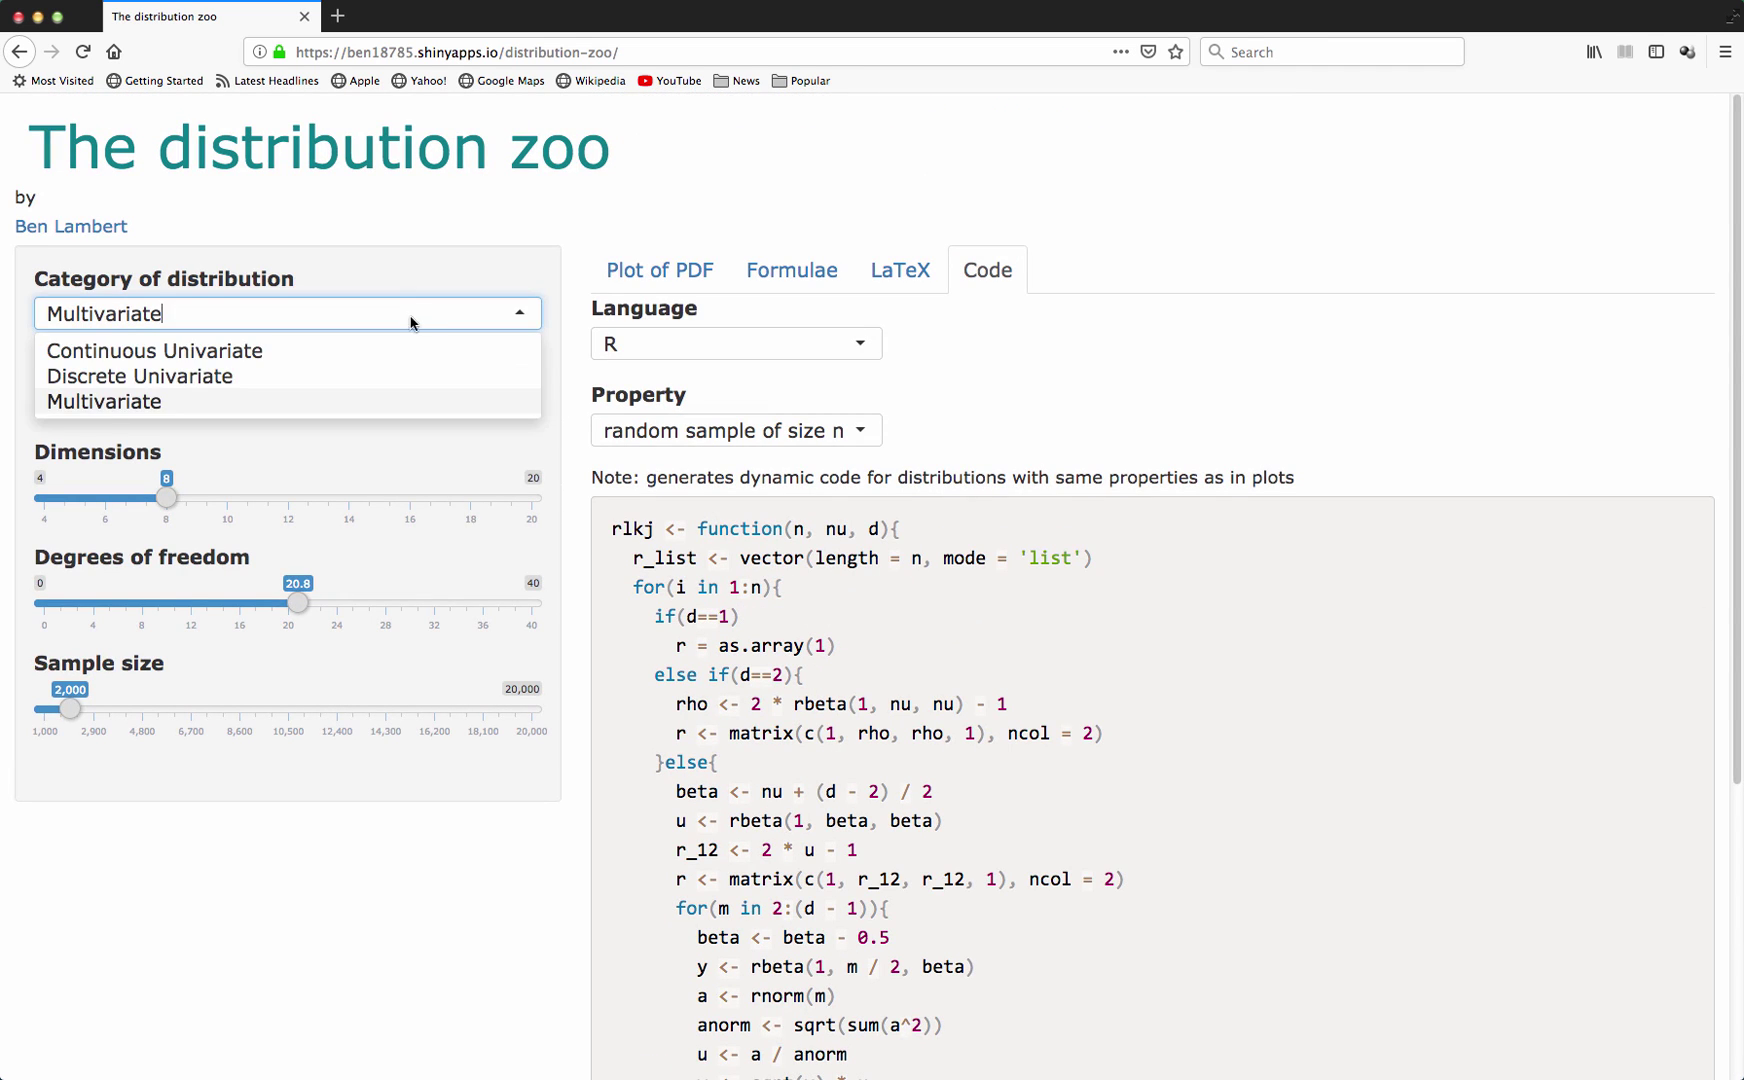
pyautogui.click(392, 377)
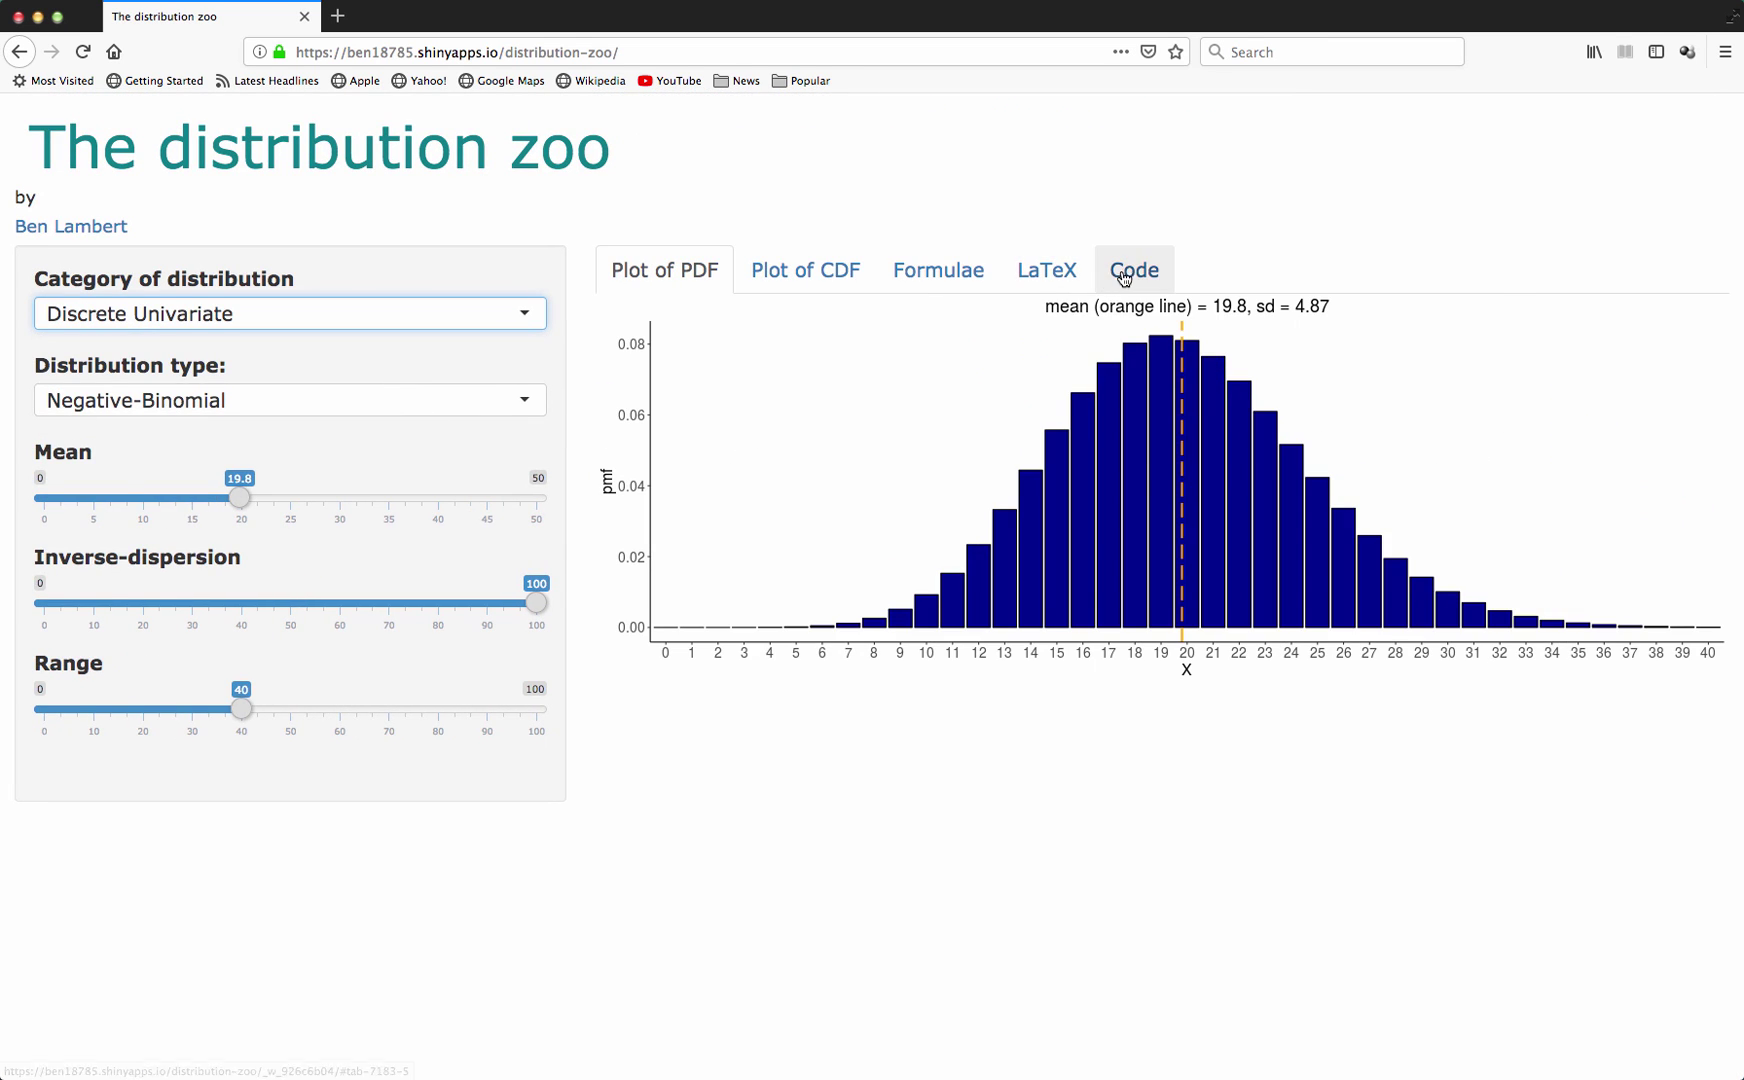
pyautogui.click(1133, 270)
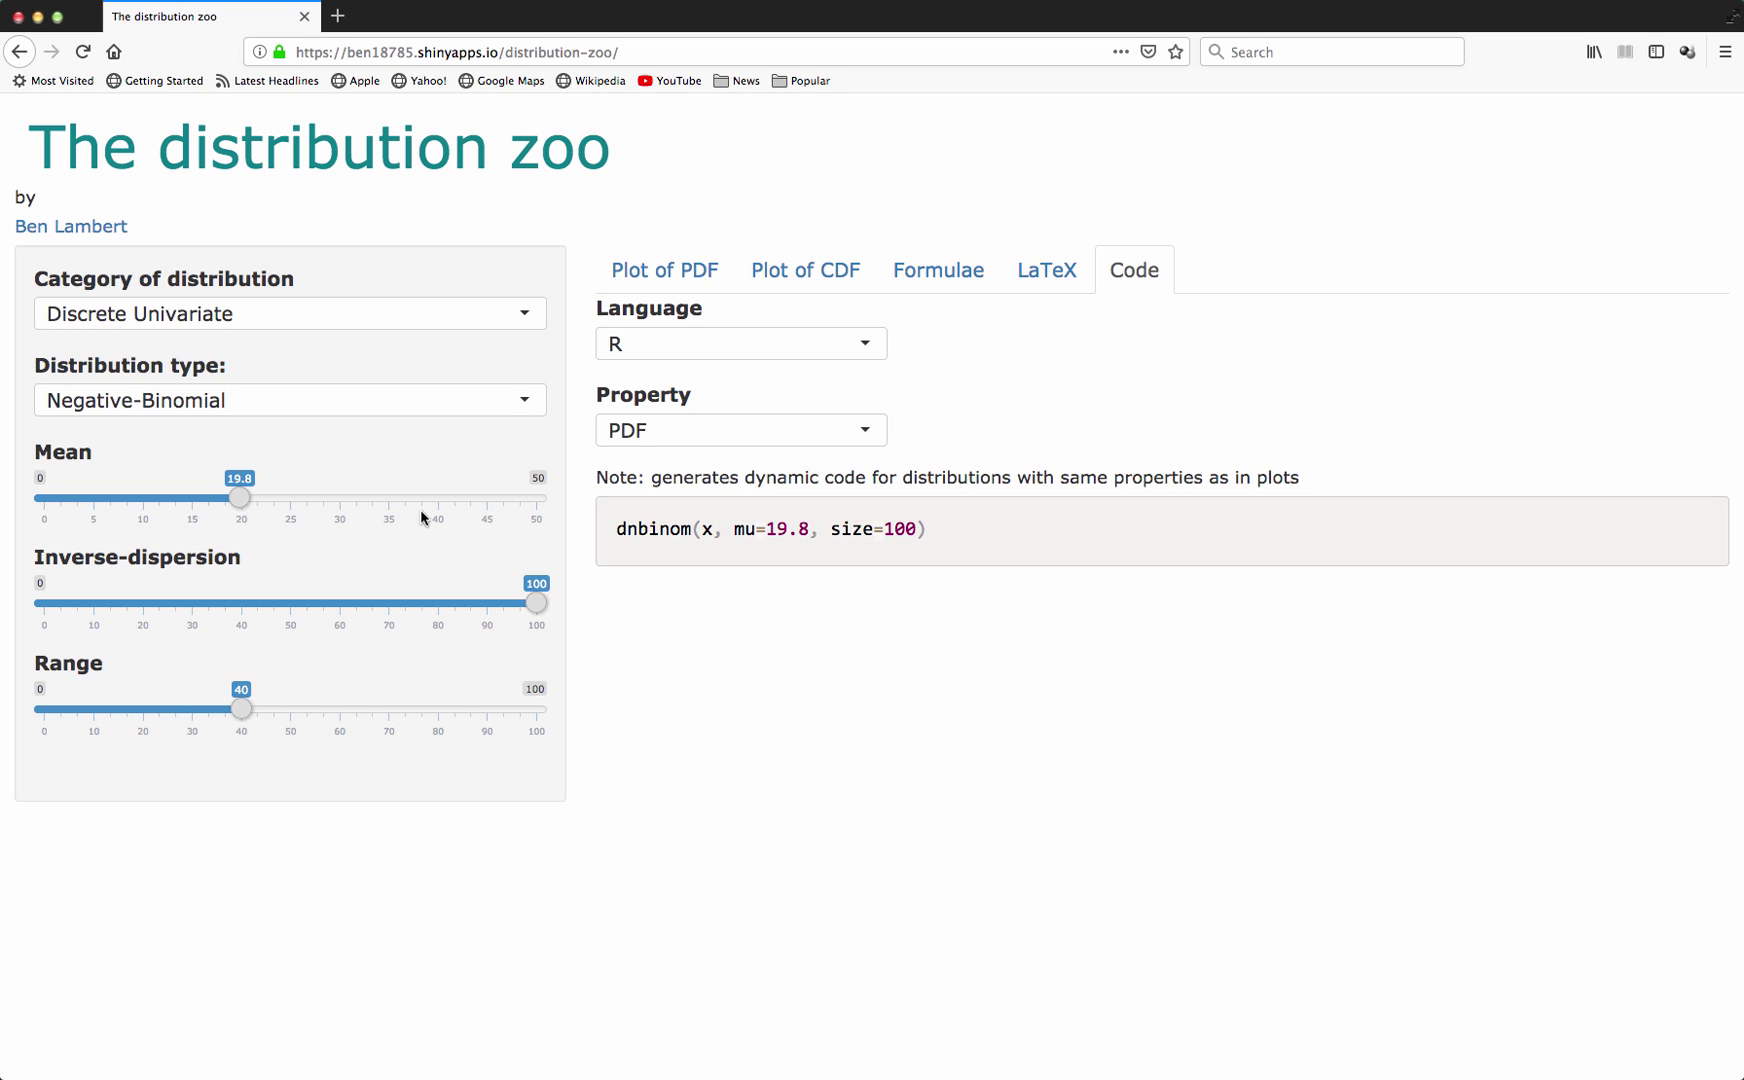
# Highlight 19.8, switch the code to Python then Matlab, and highlight 0.834724540901502
pyautogui.moveTo(767, 531); pyautogui.dragTo(912, 532)
pyautogui.click(663, 347)
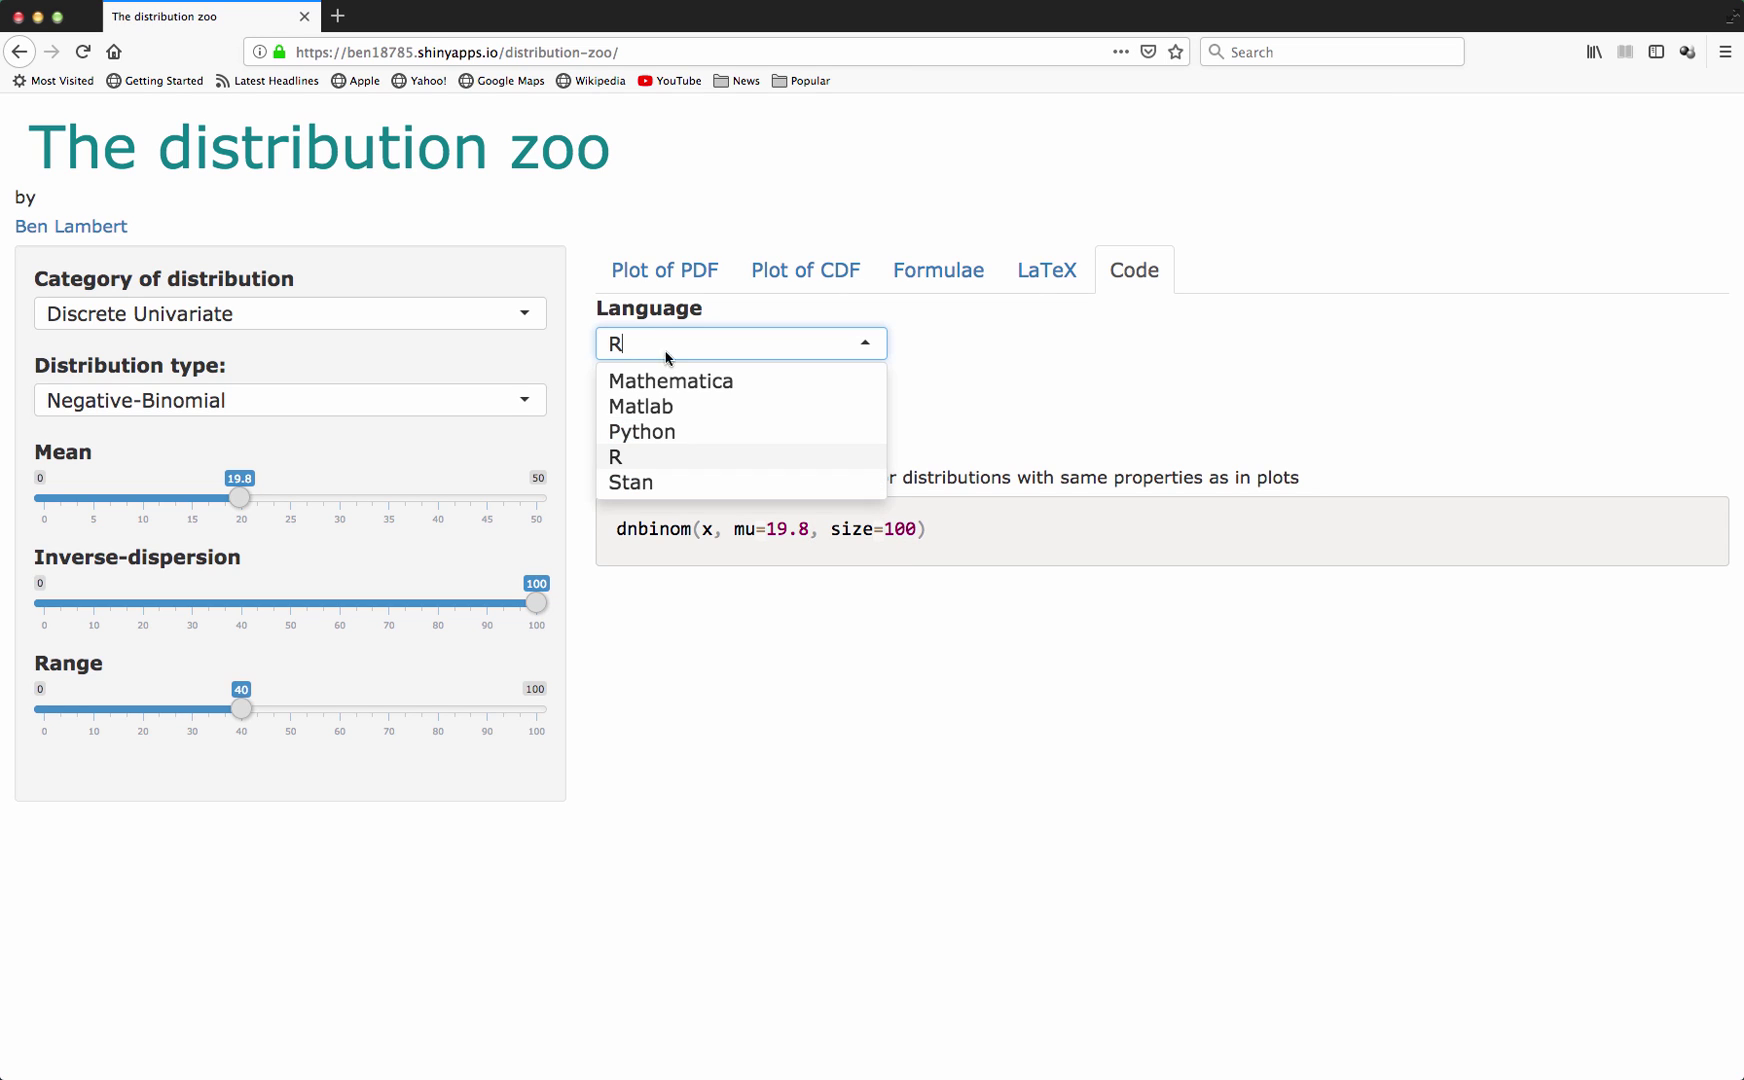
pyautogui.click(669, 434)
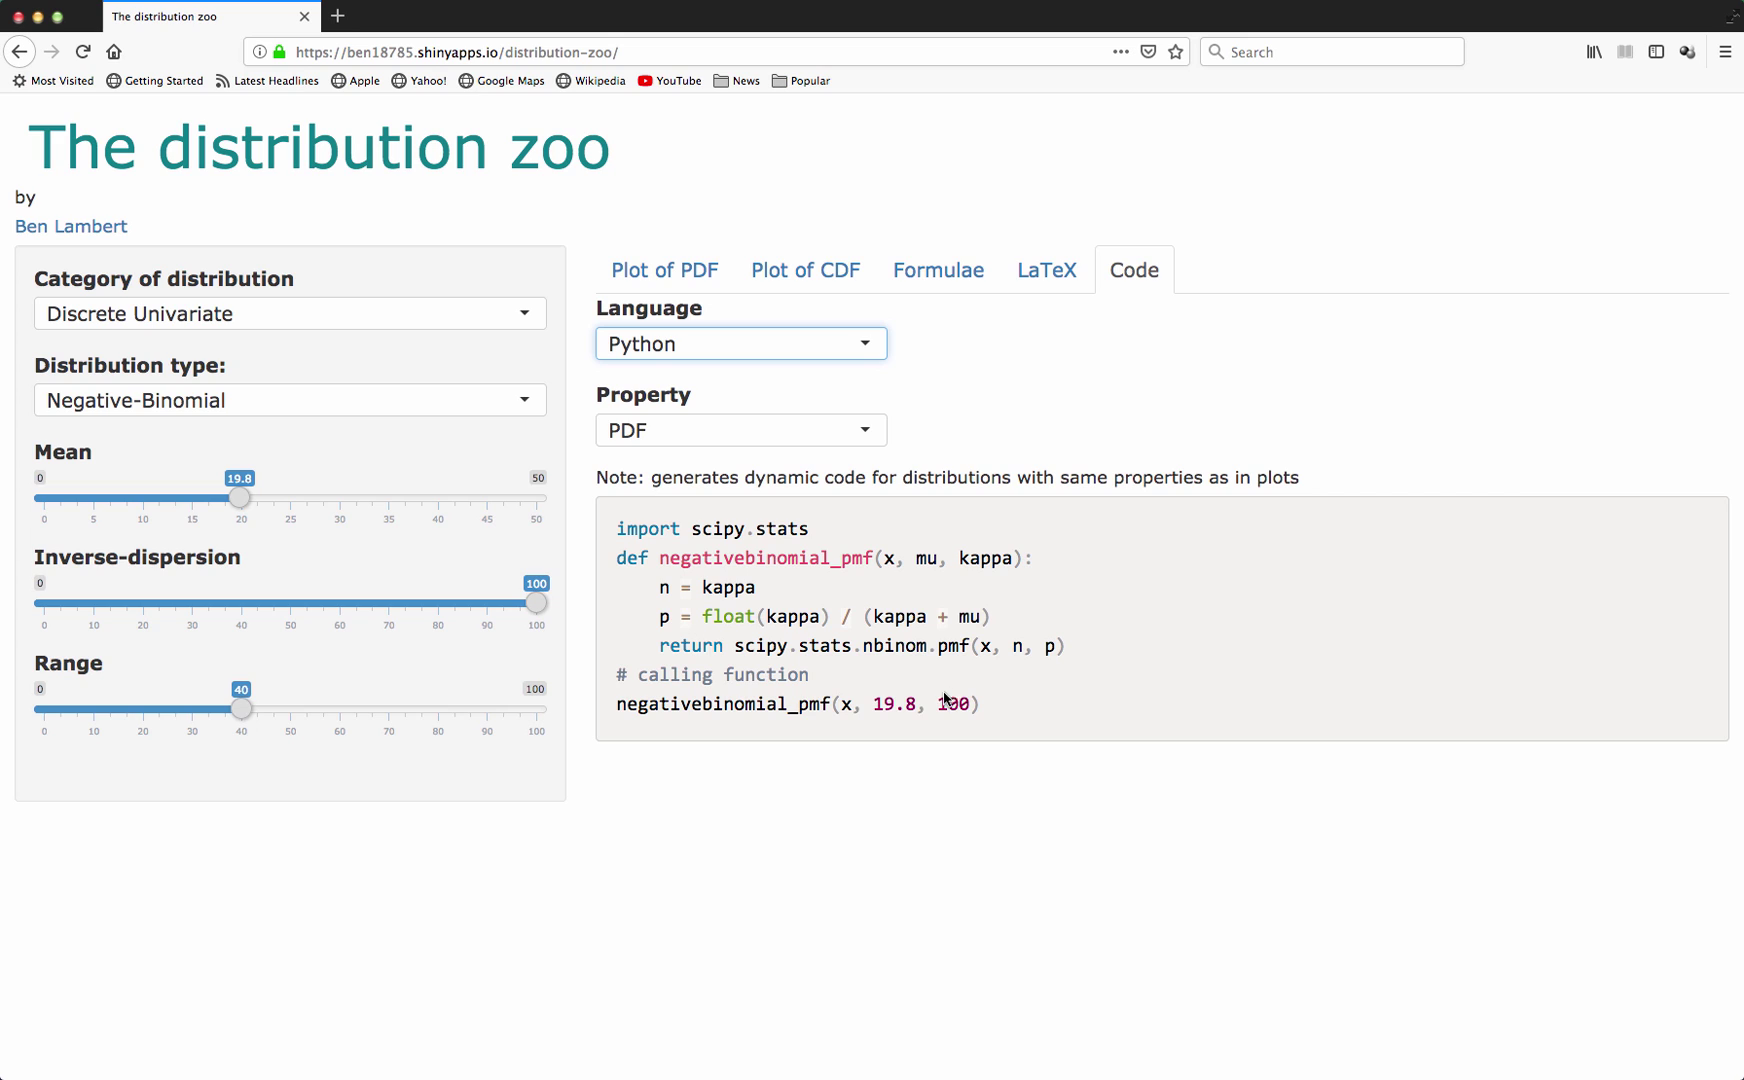
pyautogui.click(724, 346)
pyautogui.click(714, 402)
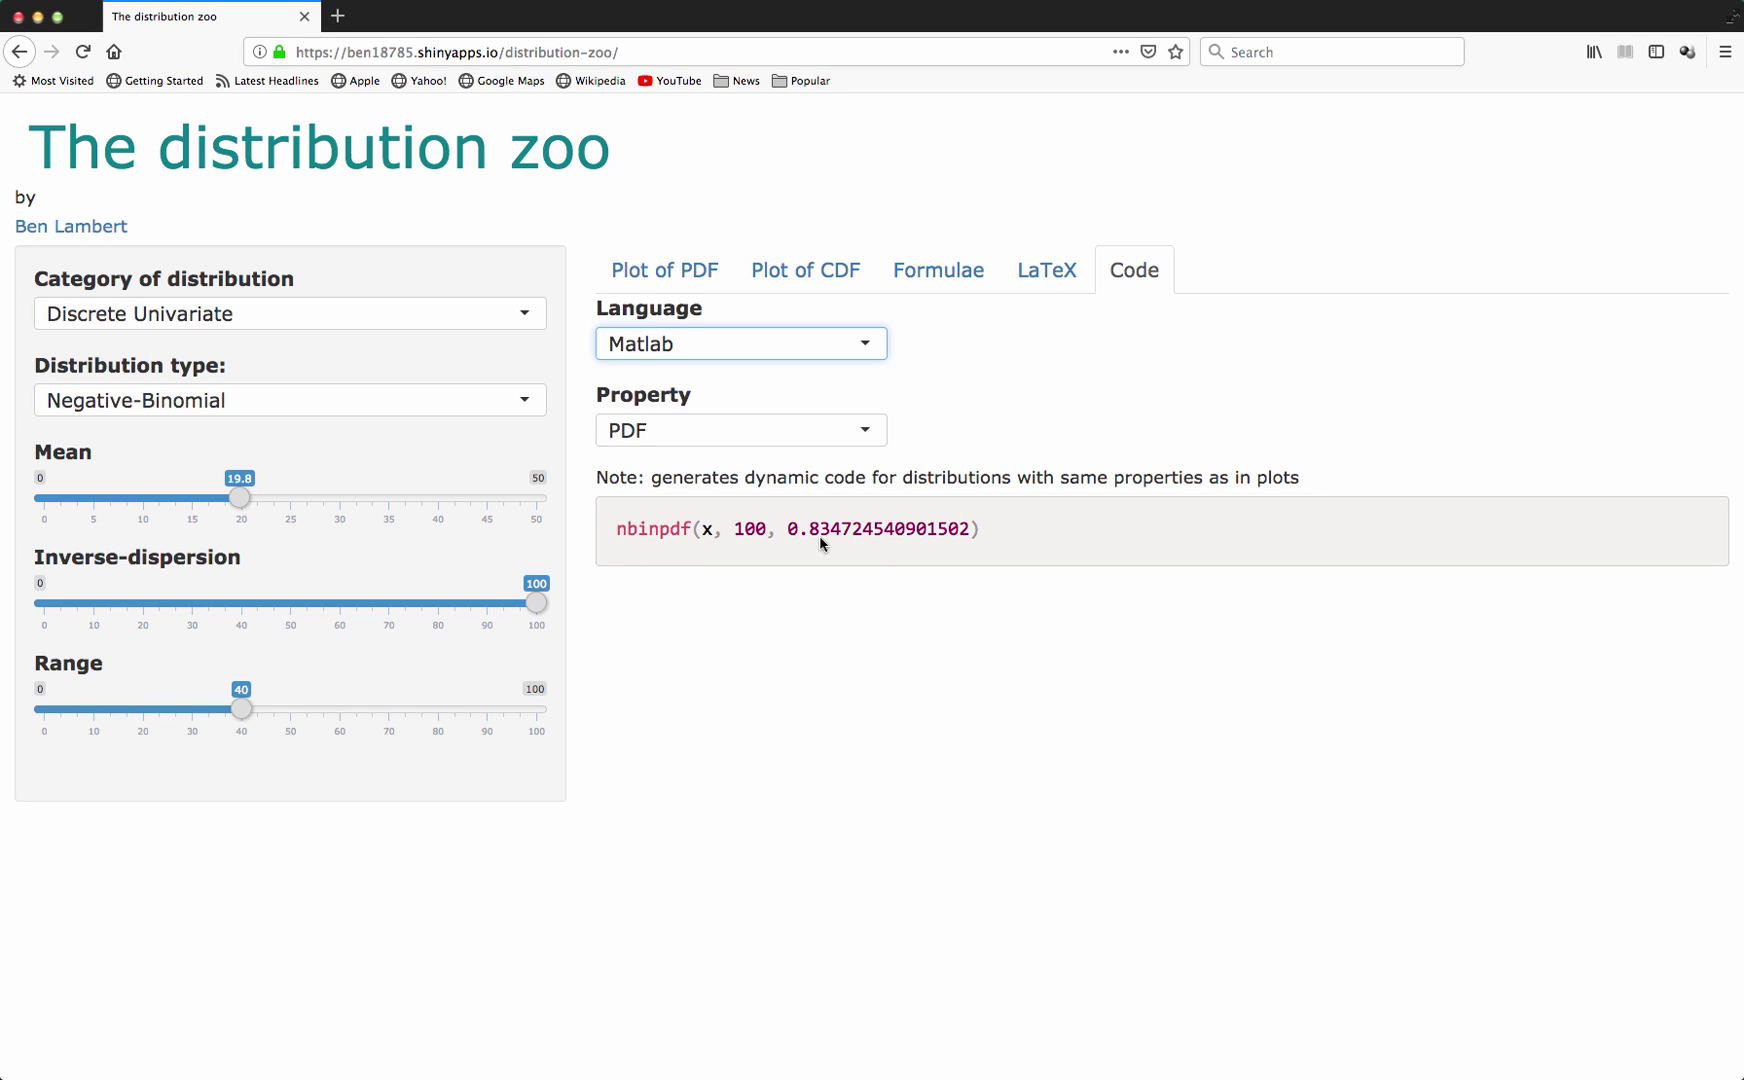
pyautogui.moveTo(786, 530); pyautogui.dragTo(922, 540)
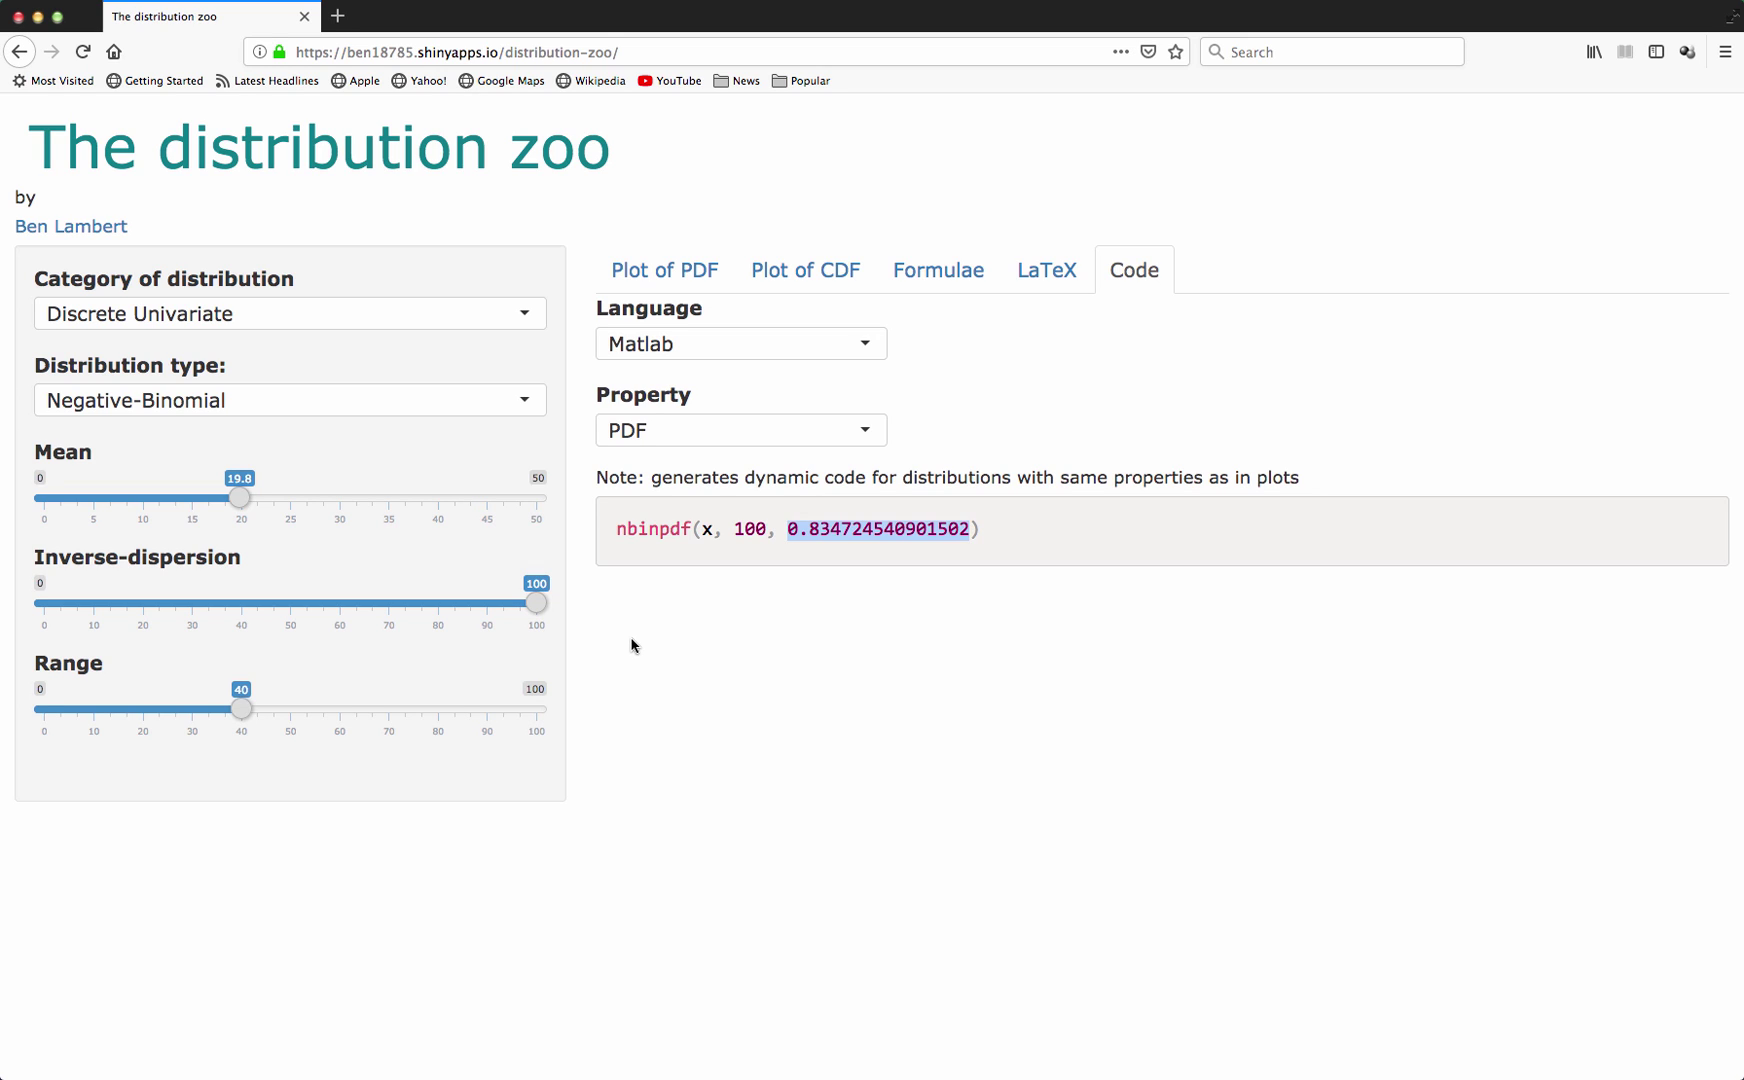
pyautogui.click(676, 614)
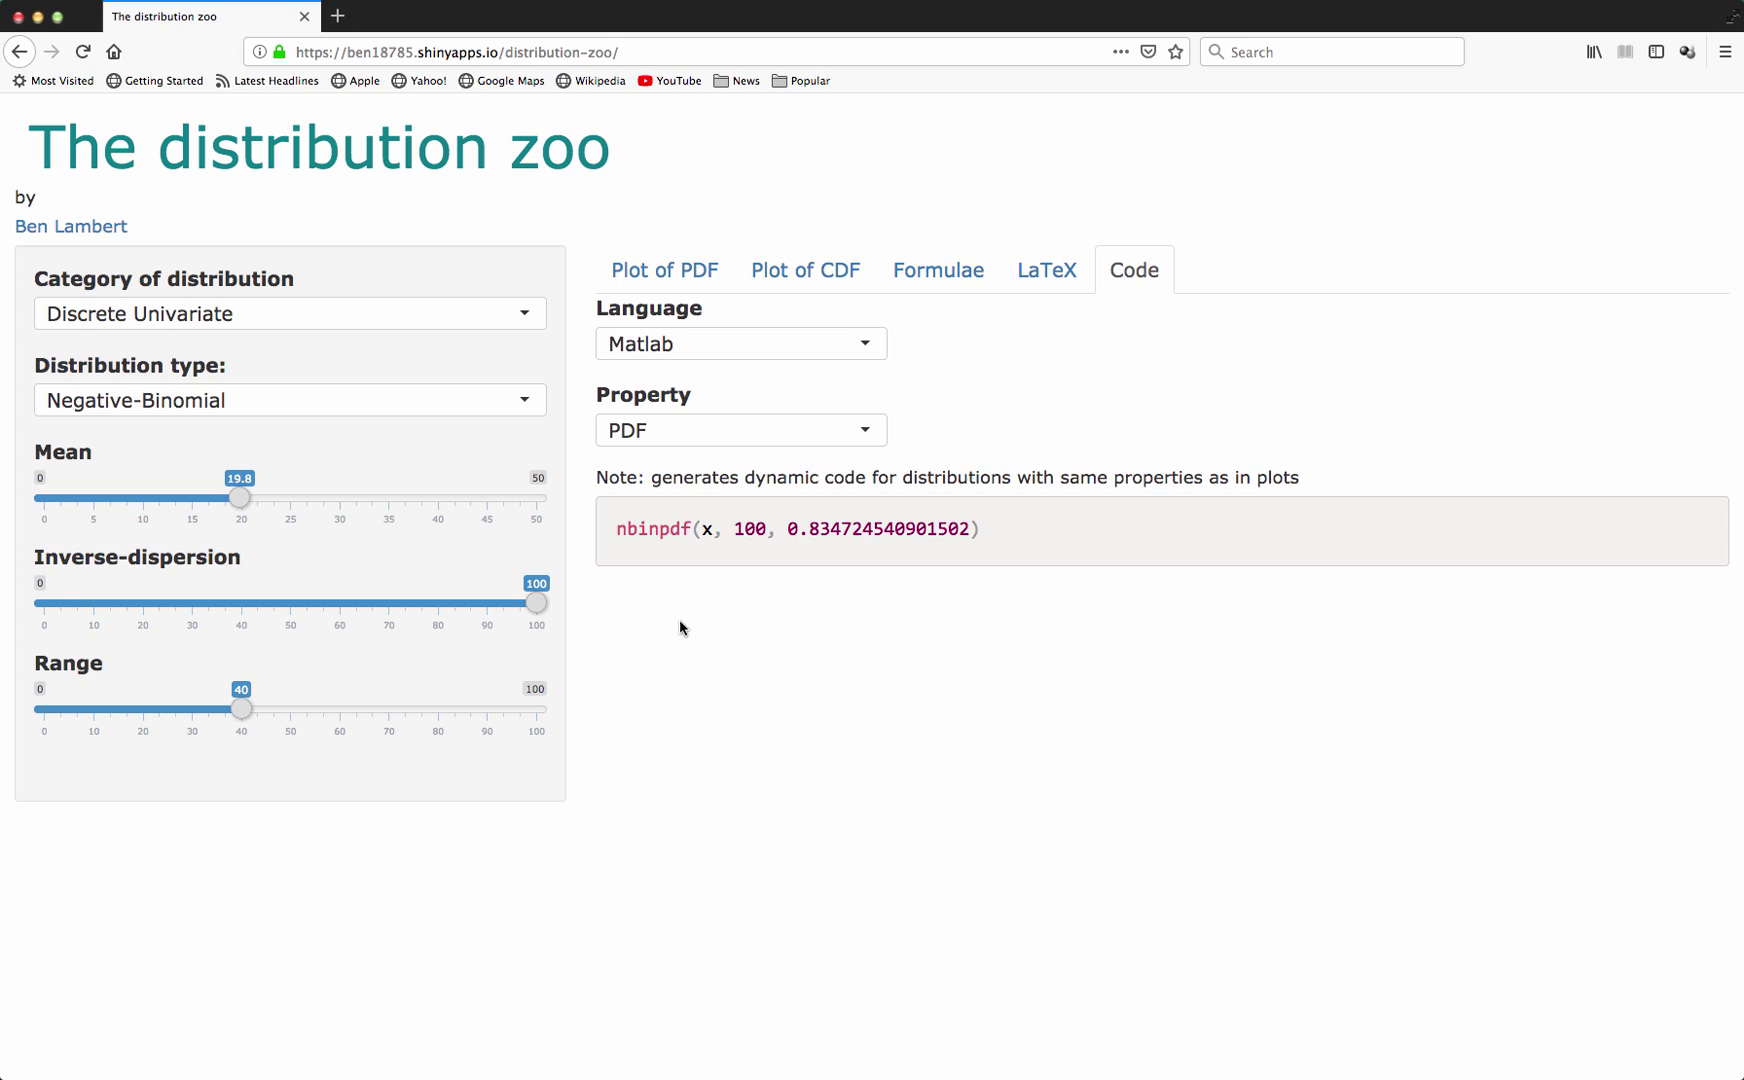